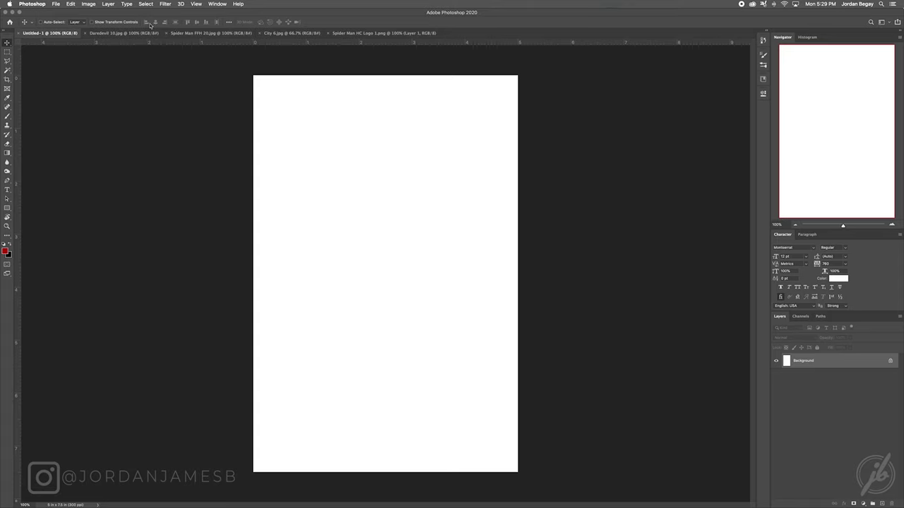
Step: Review the canvas's image size in pixels and in inches, keeping the dimensions as they are
left_click(88, 4)
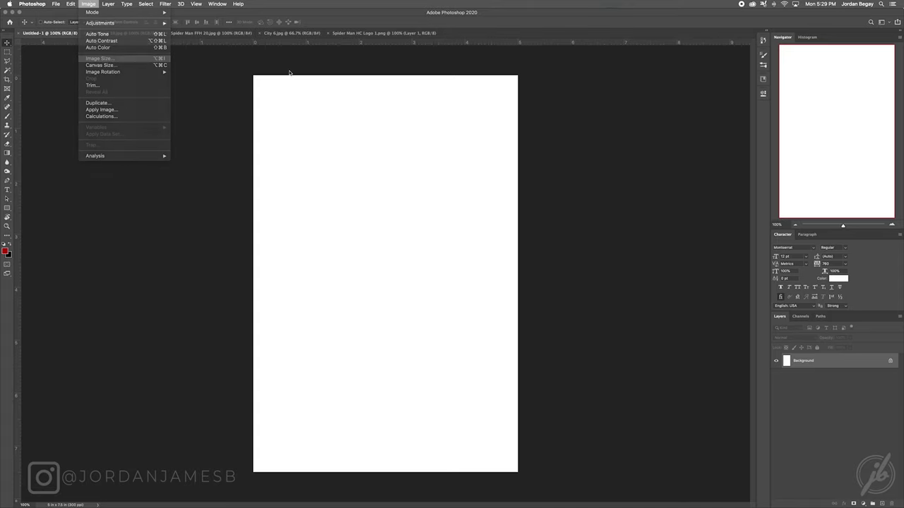
left_click(99, 57)
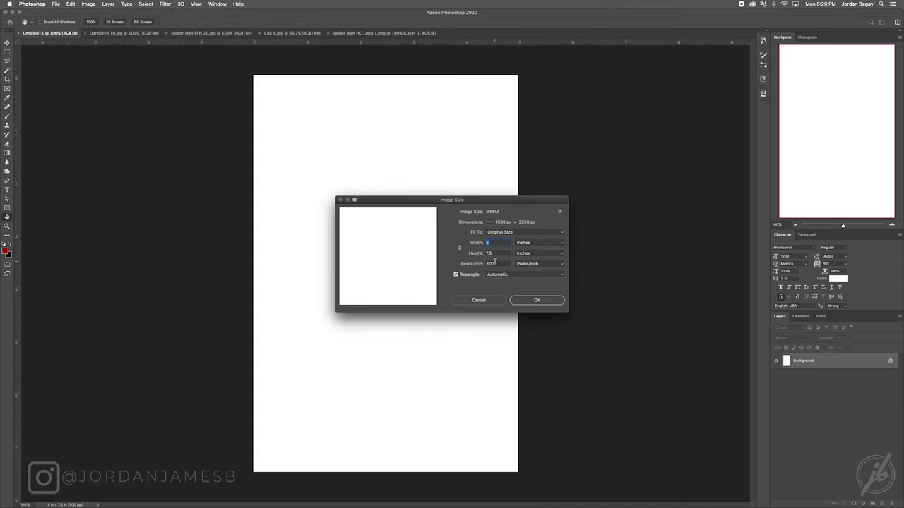
left_click(533, 247)
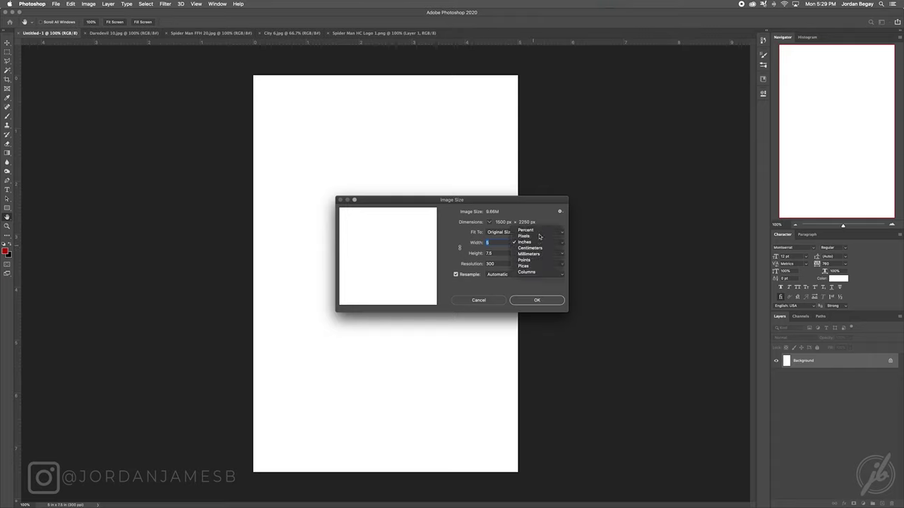
left_click(539, 237)
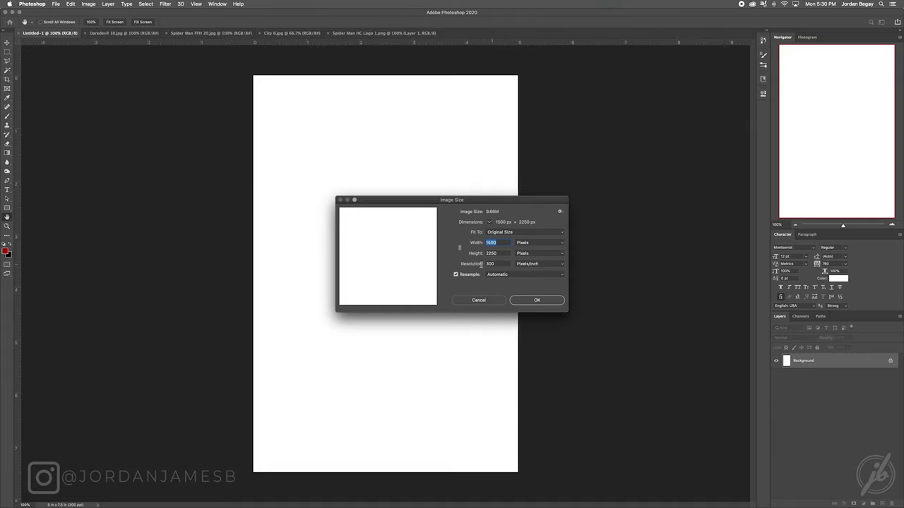
left_click(522, 244)
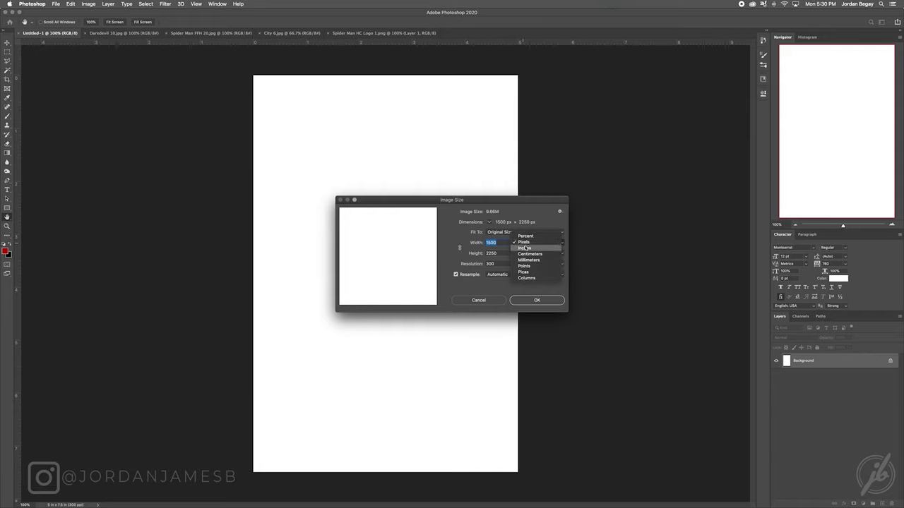
left_click(525, 249)
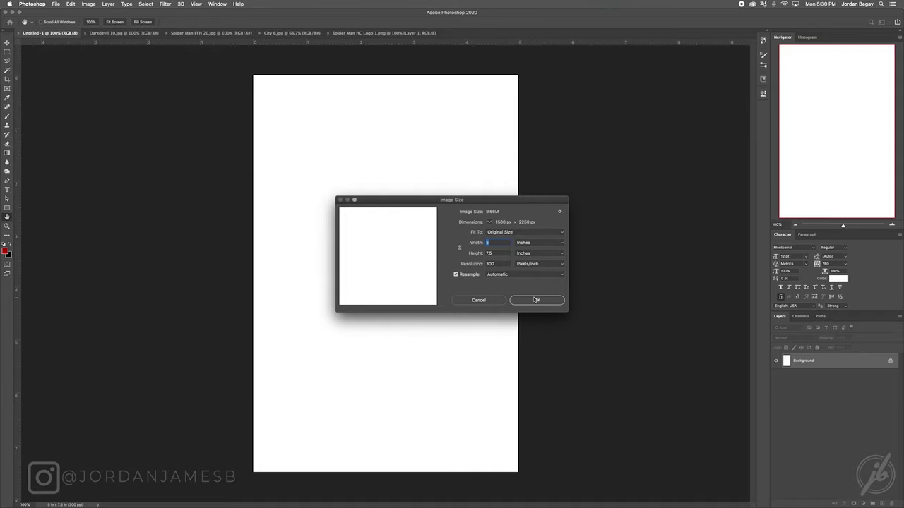
left_click(537, 301)
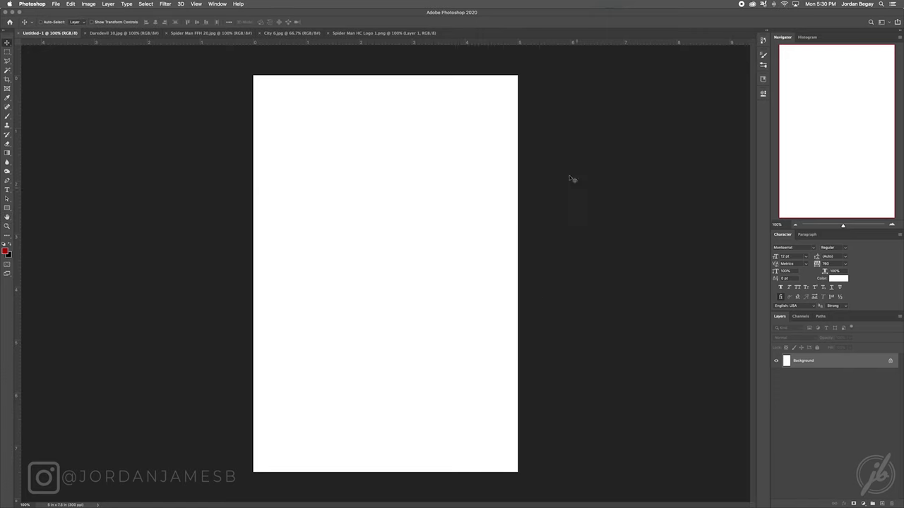
Step: Look through the open Daredevil, Spider-Man, city and logo source images, and return to the blank poster document
left_click(126, 33)
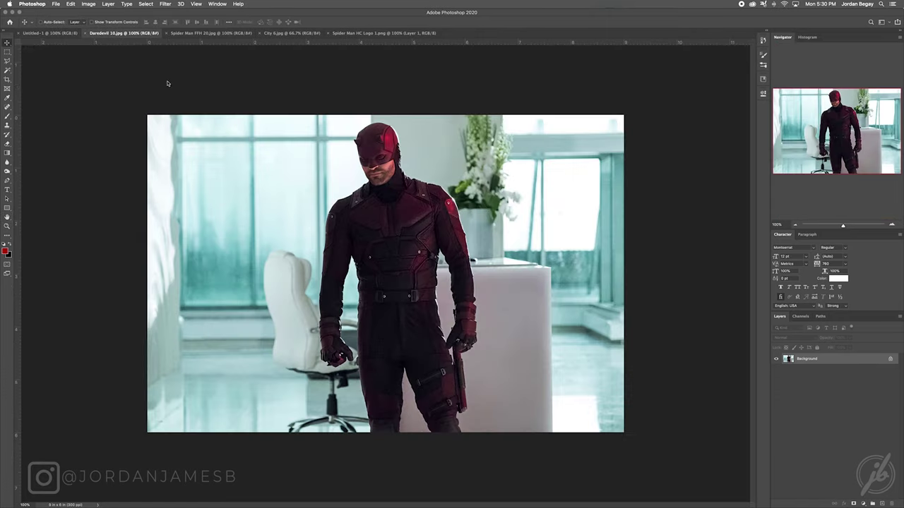
left_click(210, 33)
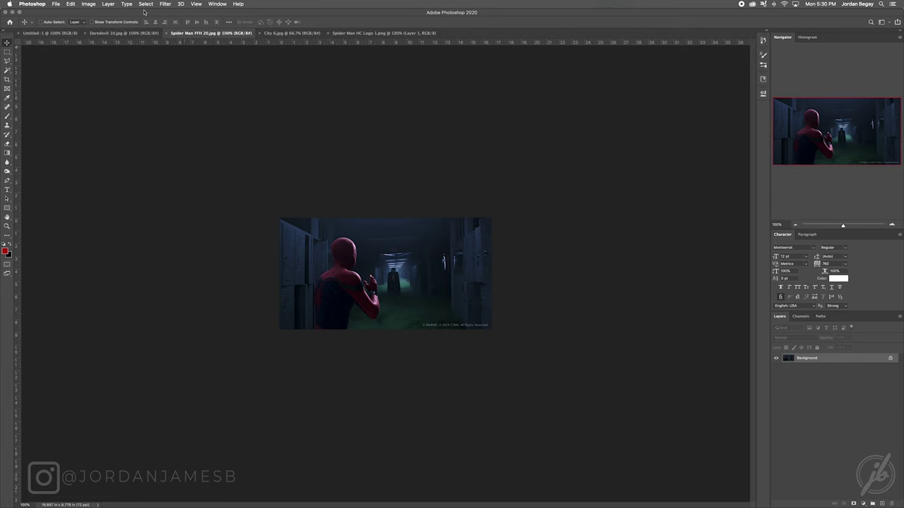
left_click(289, 33)
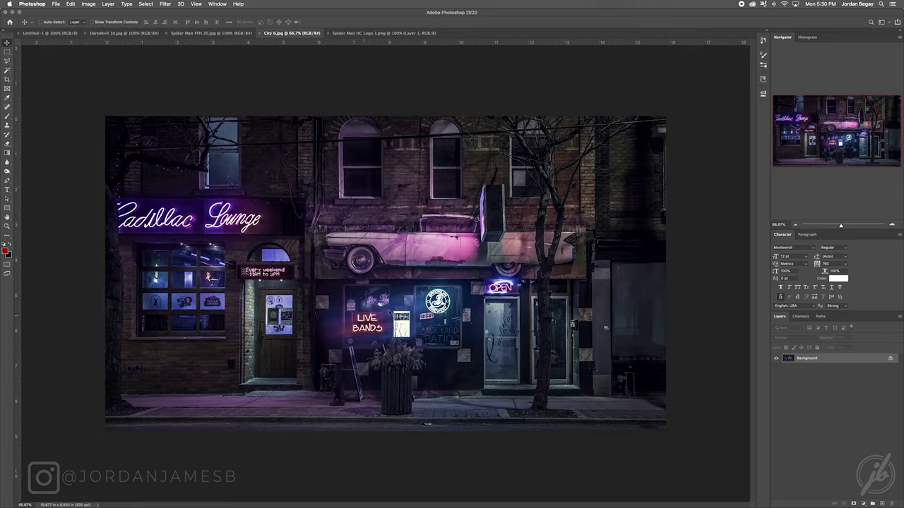
left_click(397, 33)
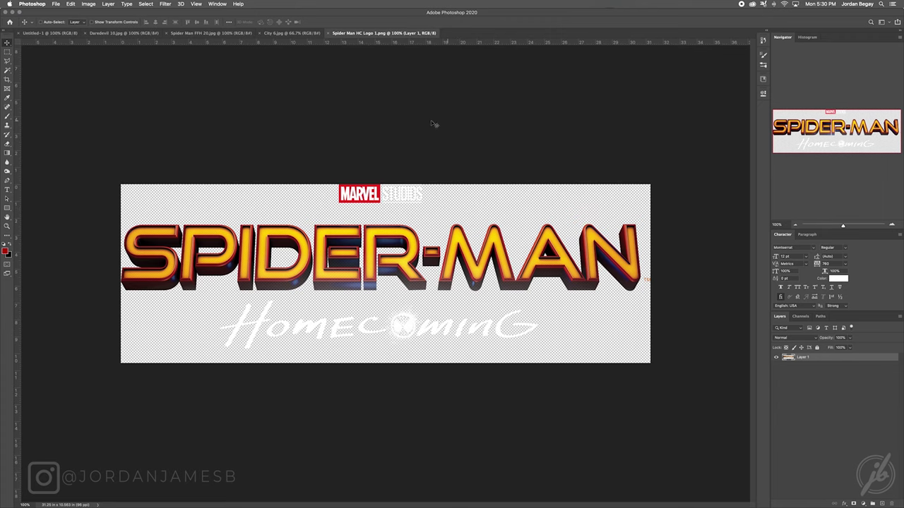
left_click(300, 33)
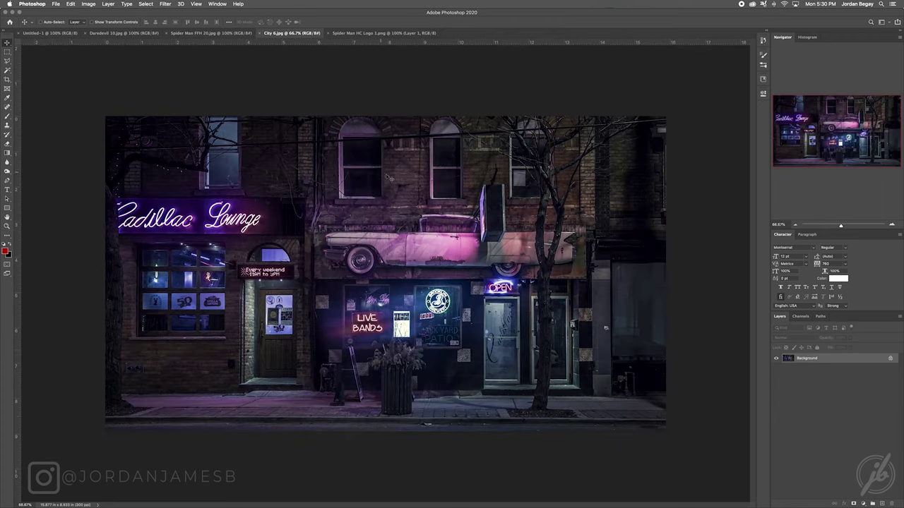
left_click(74, 34)
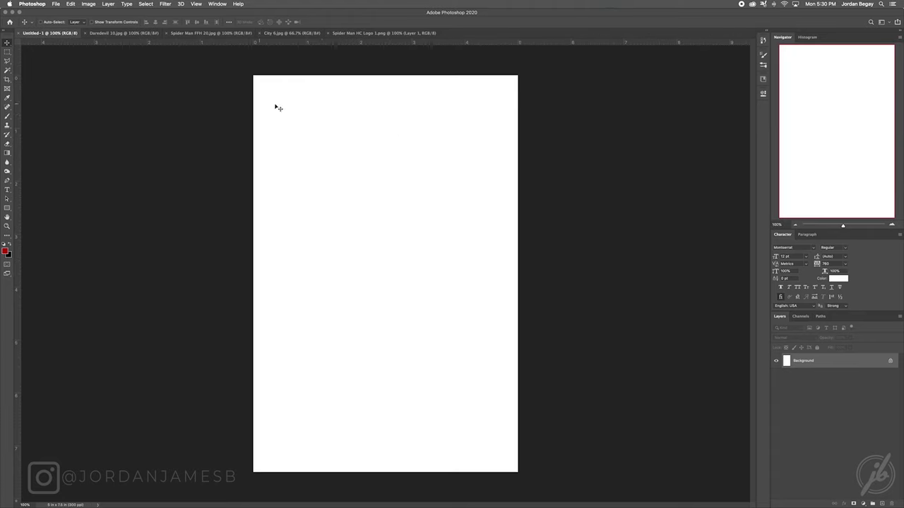
Step: Copy the Daredevil photo from Daredevil 10.jpg onto the Untitled-1 poster canvas as a new layer
left_click(131, 34)
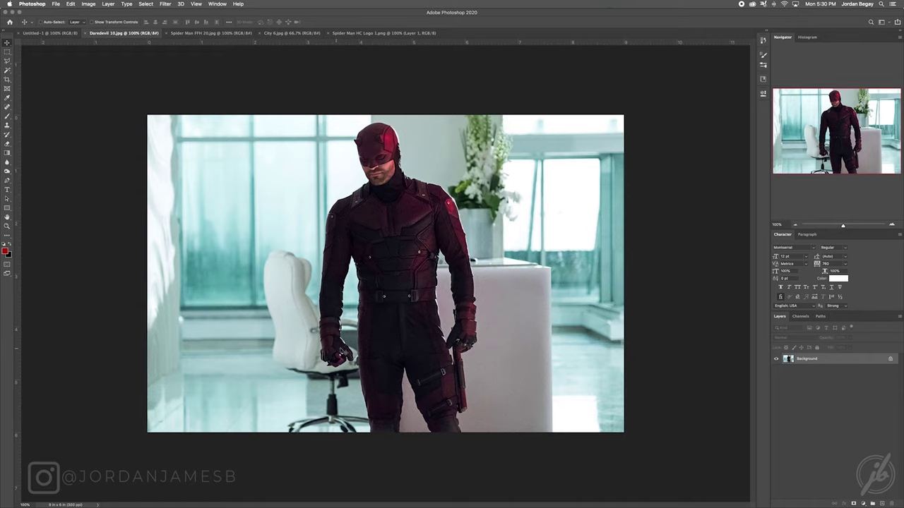
left_click(45, 34)
left_click_drag(44, 37, 380, 279)
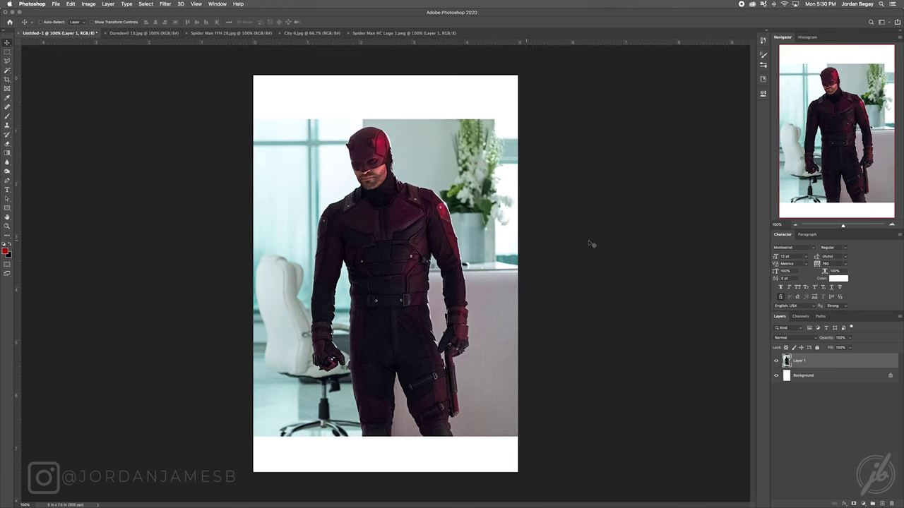
left_click(892, 225)
left_click(892, 225)
mouse_move(851, 150)
left_mouse_down()
mouse_move(848, 95)
mouse_move(851, 189)
mouse_move(847, 166)
left_mouse_up()
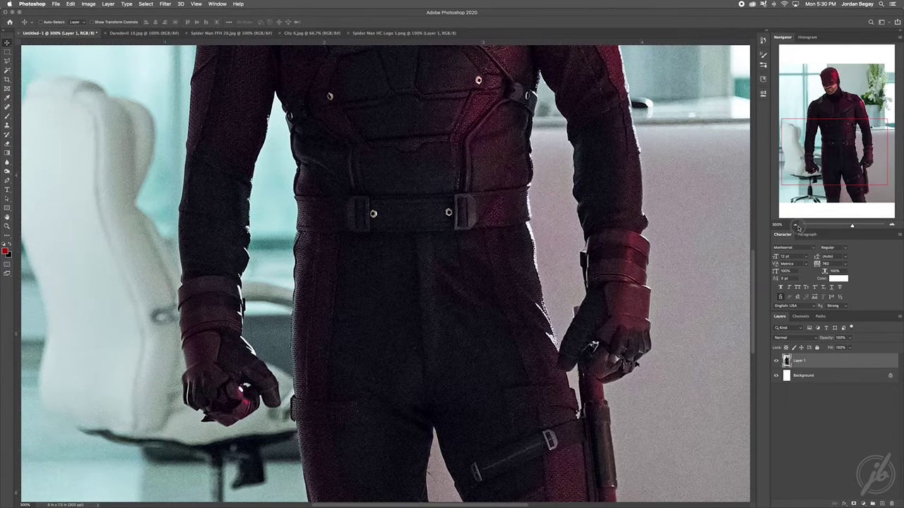
left_click(796, 226)
left_click(795, 226)
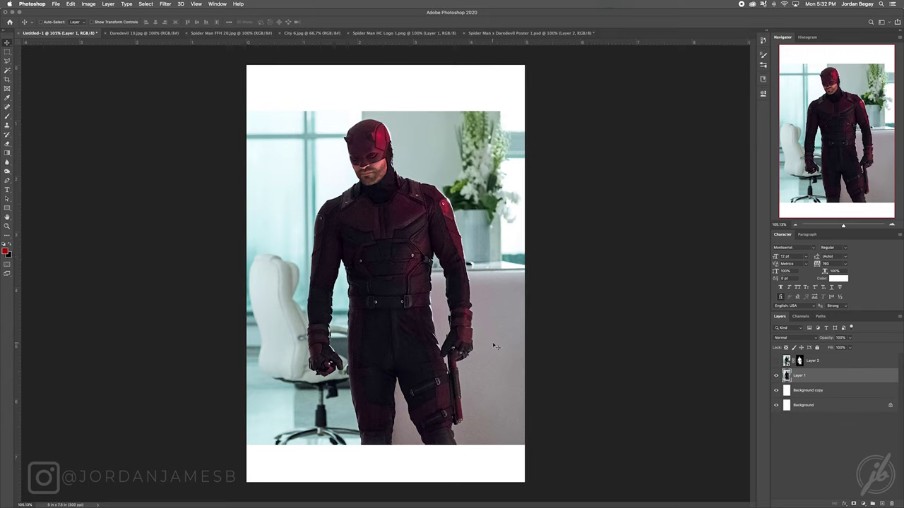
left_click(775, 362)
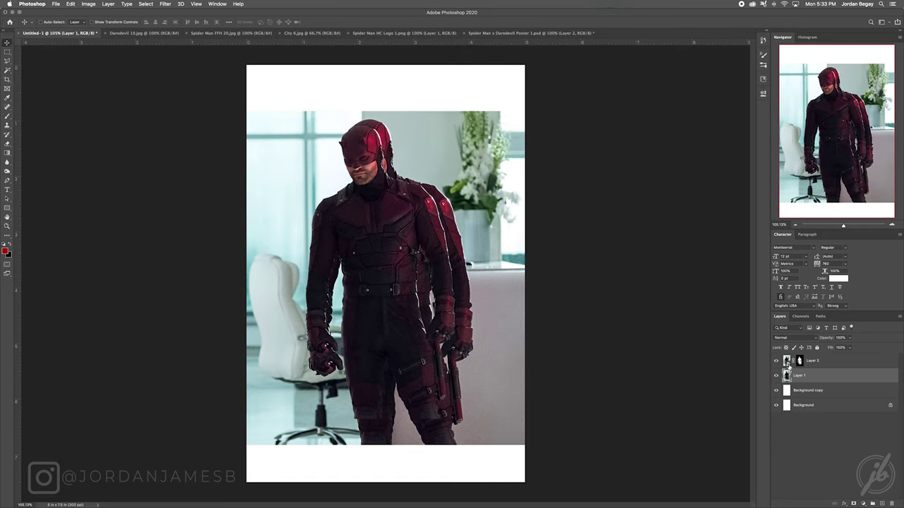
left_click(778, 361)
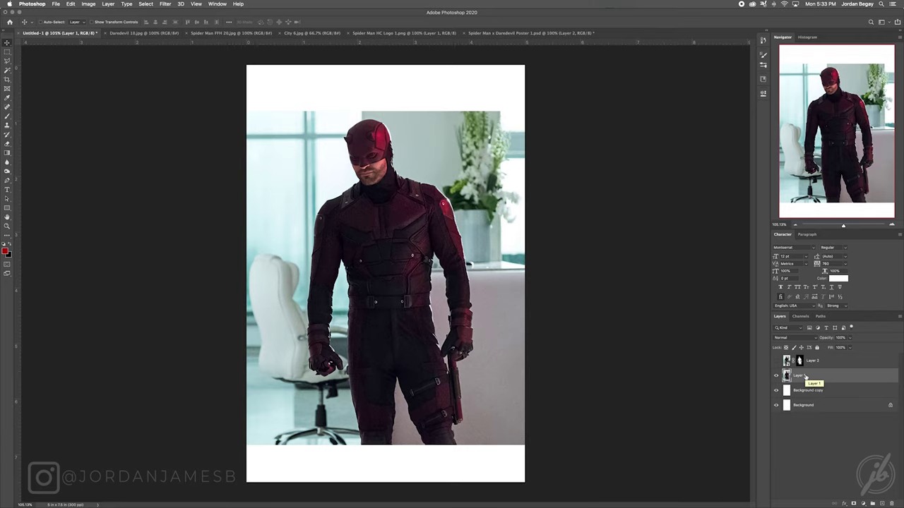
right_click(805, 376)
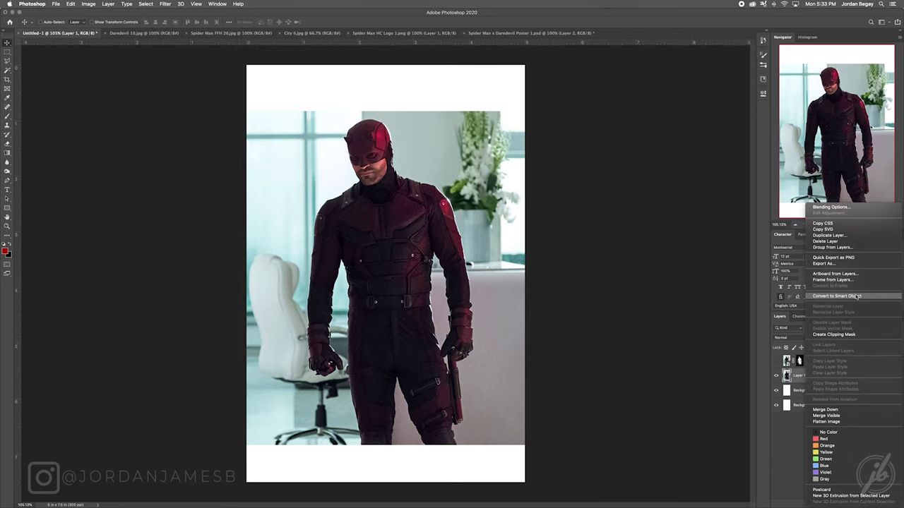
left_click(825, 375)
right_click(825, 375)
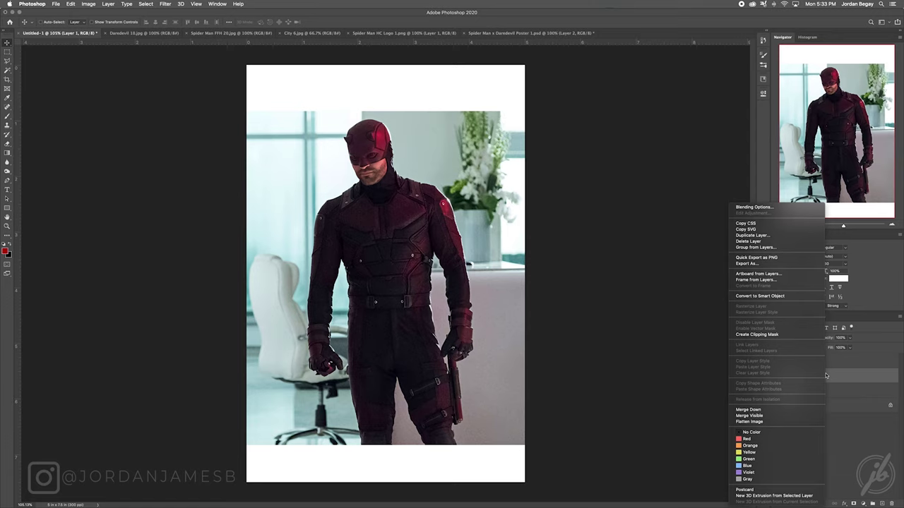
left_click(799, 297)
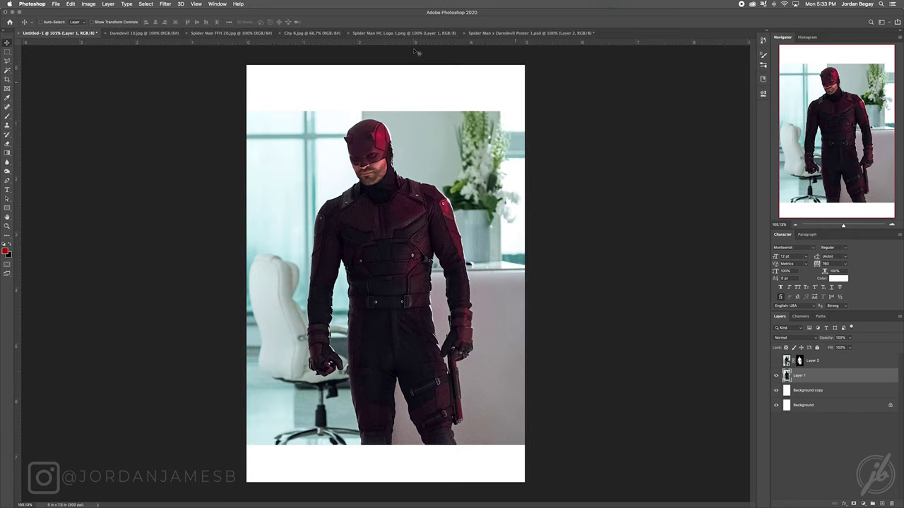
left_click(161, 6)
mouse_move(88, 5)
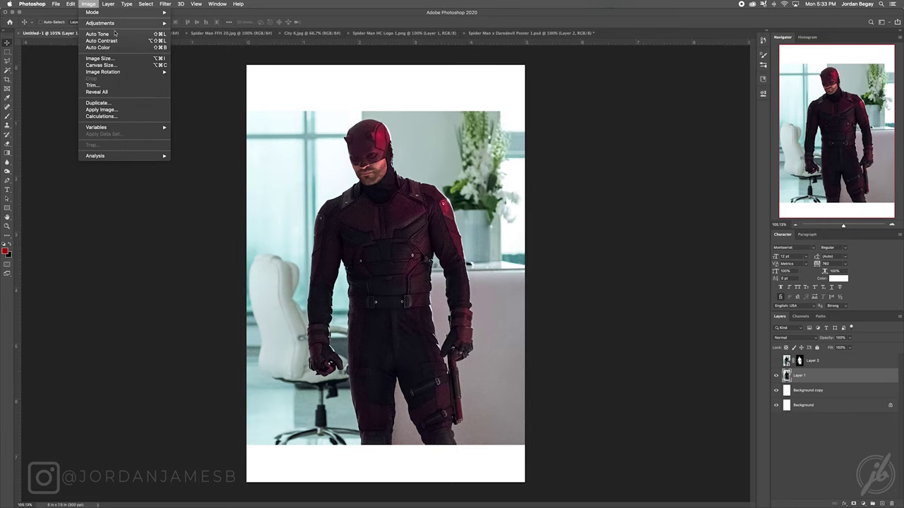
mouse_move(106, 23)
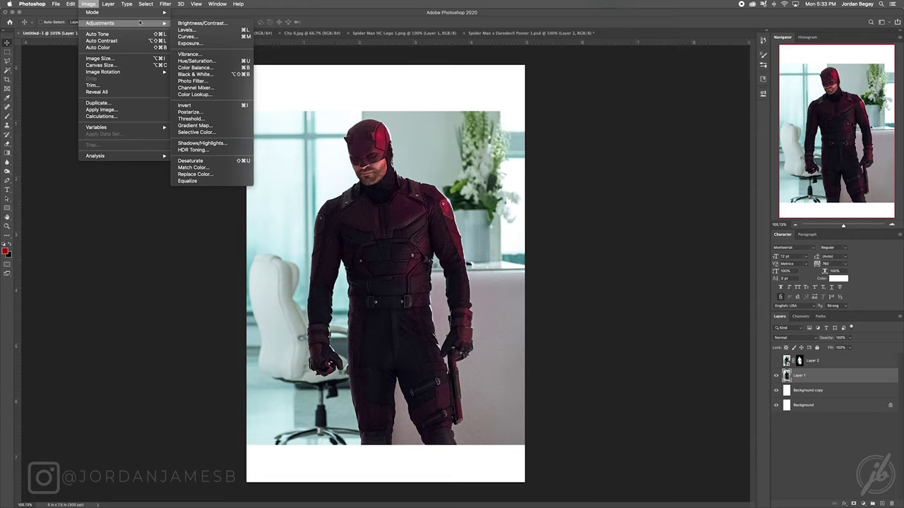
left_click(872, 473)
left_click(863, 504)
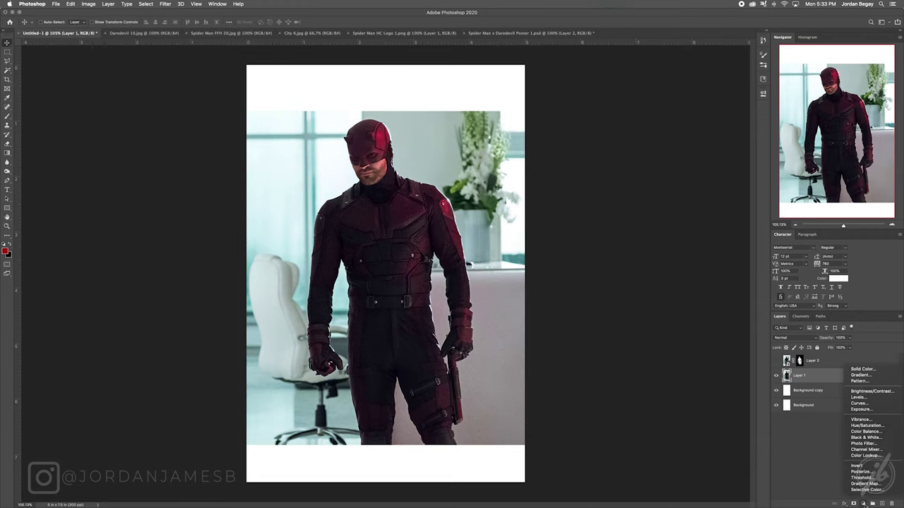
left_click(823, 376)
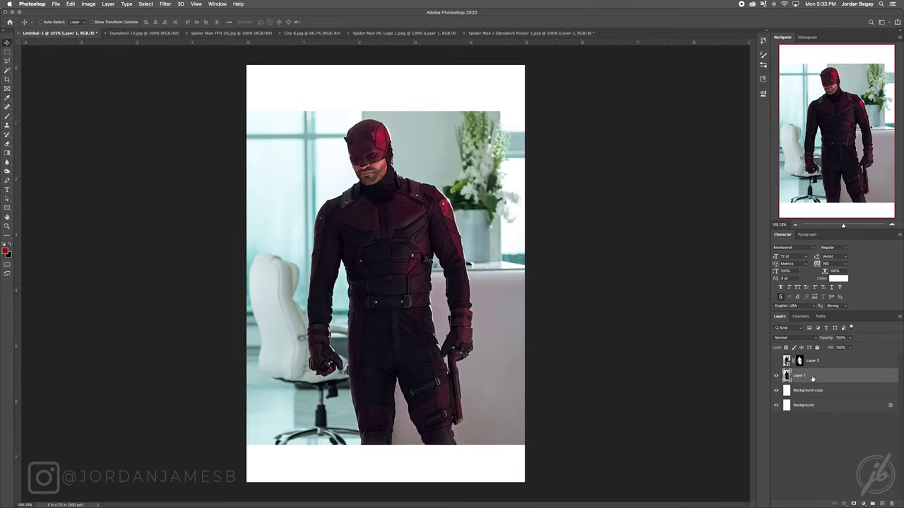
Step: Show the masked Daredevil cutout on Layer 2 and hide the original photo on Layer 1
left_click(776, 361)
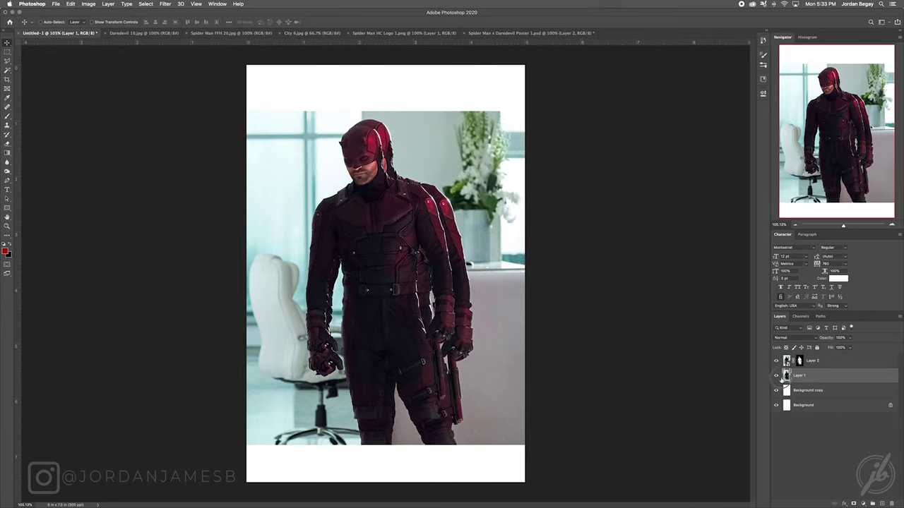
left_click(776, 375)
Step: Invert the layer mask of Layer 2 and invert it back again
left_click(800, 362)
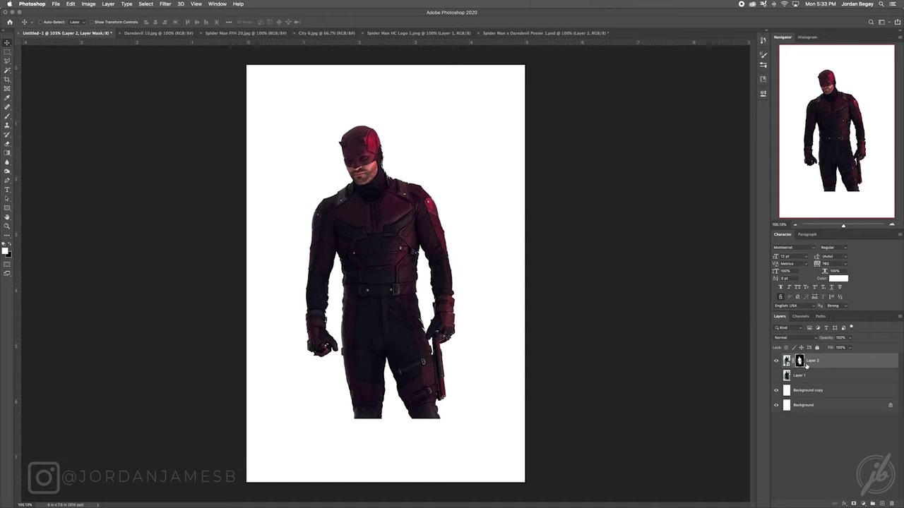
key("super+i")
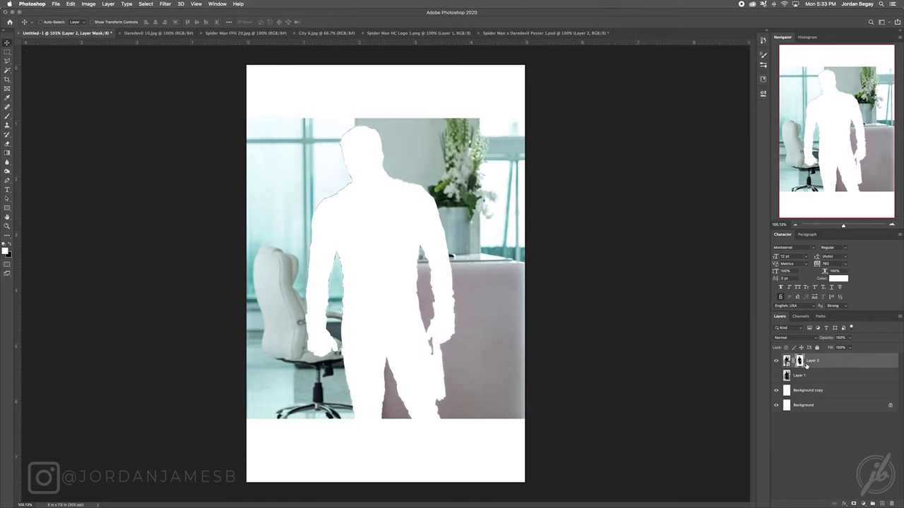
key("super+i")
Step: Move Layer 1 beneath Background copy and shift the Daredevil cutout on Layer 2 to the right side of the poster
left_click_drag(800, 376, 819, 399)
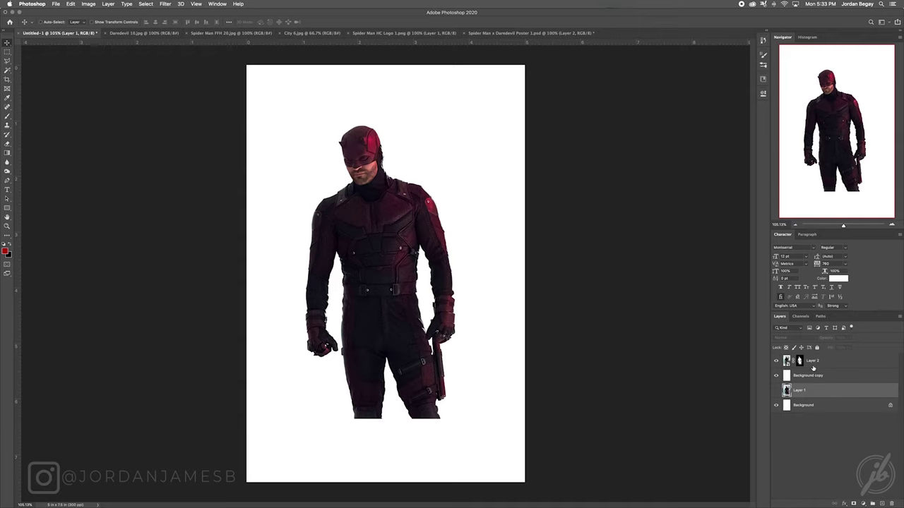
left_click(817, 364)
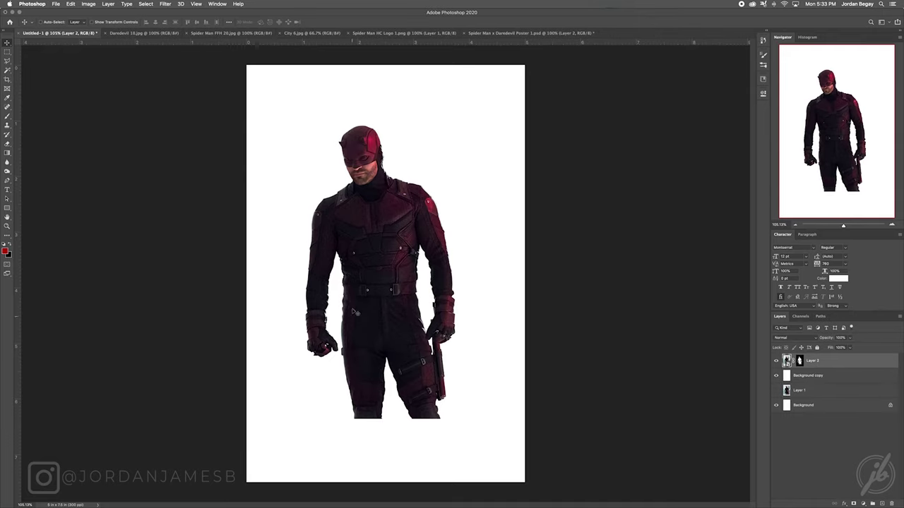
left_click_drag(361, 241, 431, 240)
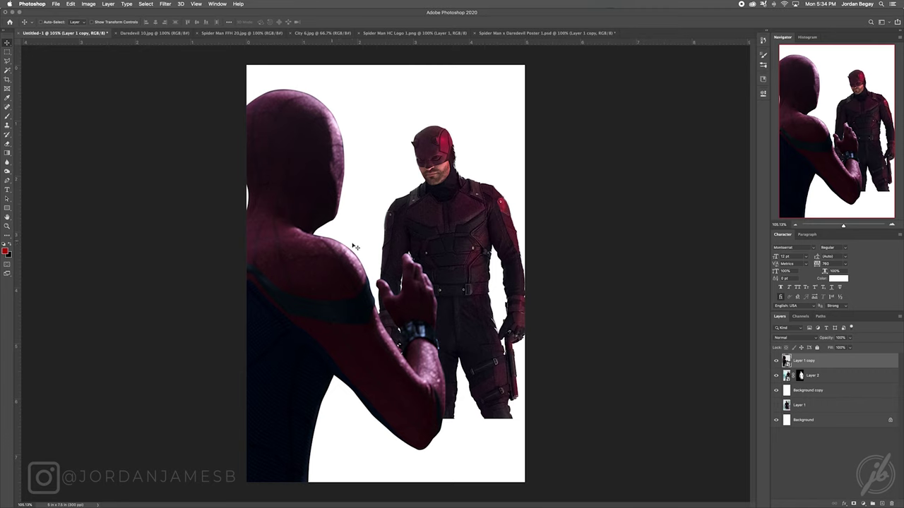
scroll(347, 239, "up", 5)
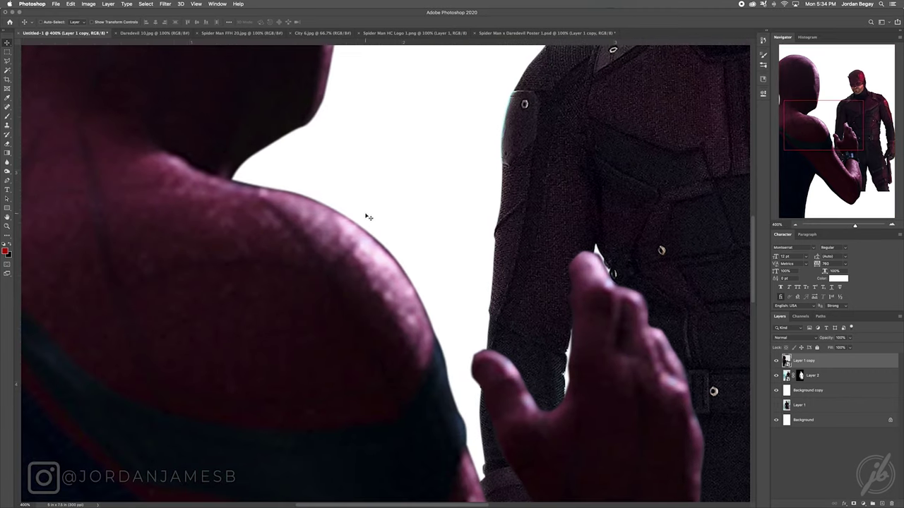
left_click(795, 226)
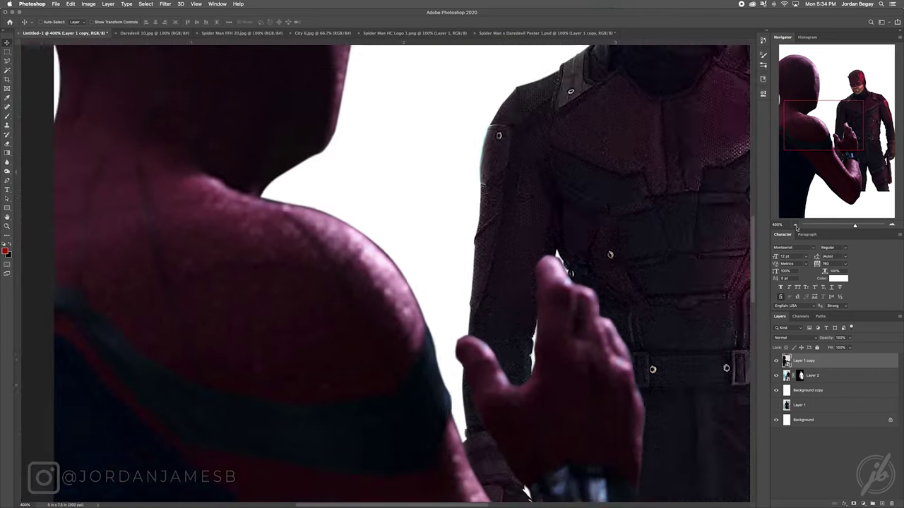
left_click(796, 226)
left_click(891, 225)
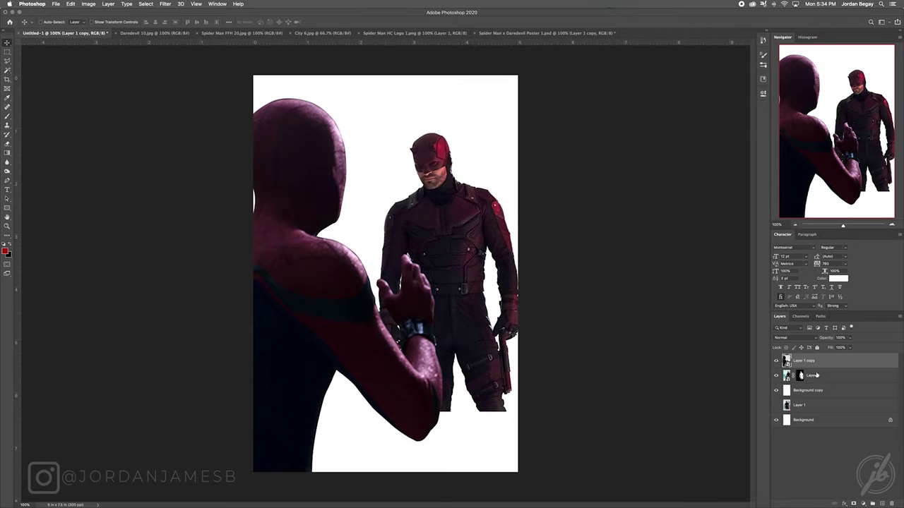
Step: Close the Daredevil 10.jpg and Spider Man FFH 20.jpg documents and copy the City 6.jpg photo onto the poster directly above Background copy
left_click(827, 391)
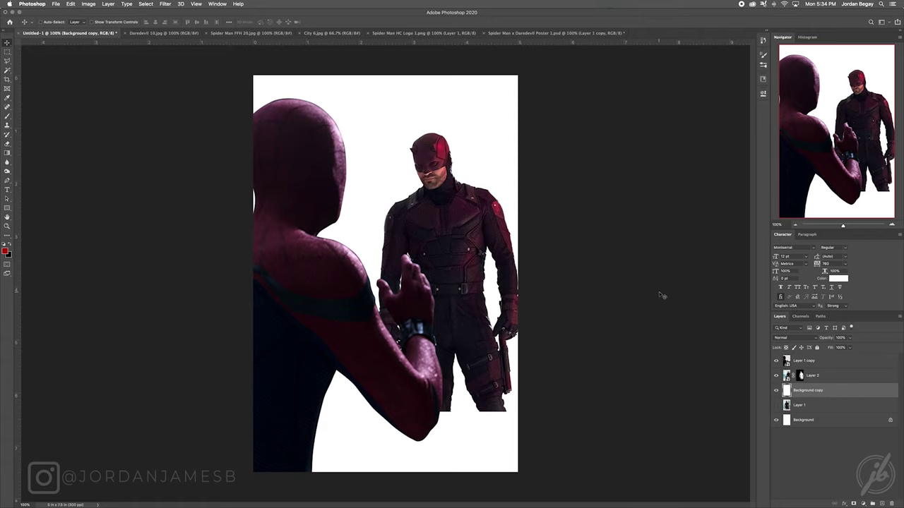
left_click(124, 33)
left_click(125, 33)
left_click(159, 33)
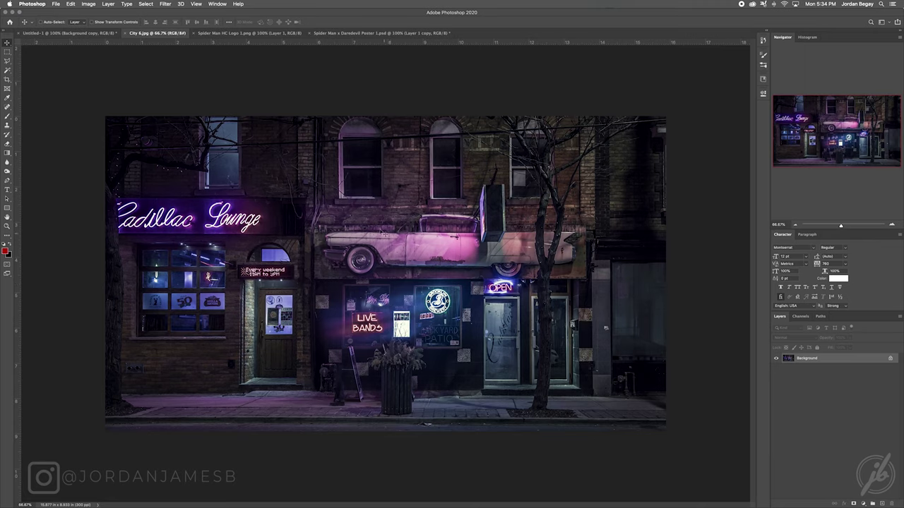
left_click(86, 34)
left_click_drag(86, 34, 437, 292)
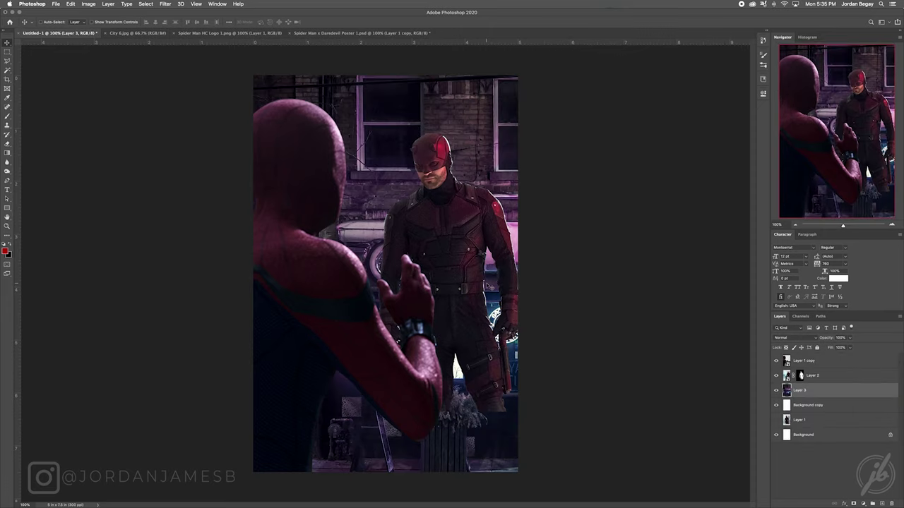
Step: Scale down the city photo on Layer 3 and shift it right so the neon Lounge sign sits between the two characters
left_click(795, 226)
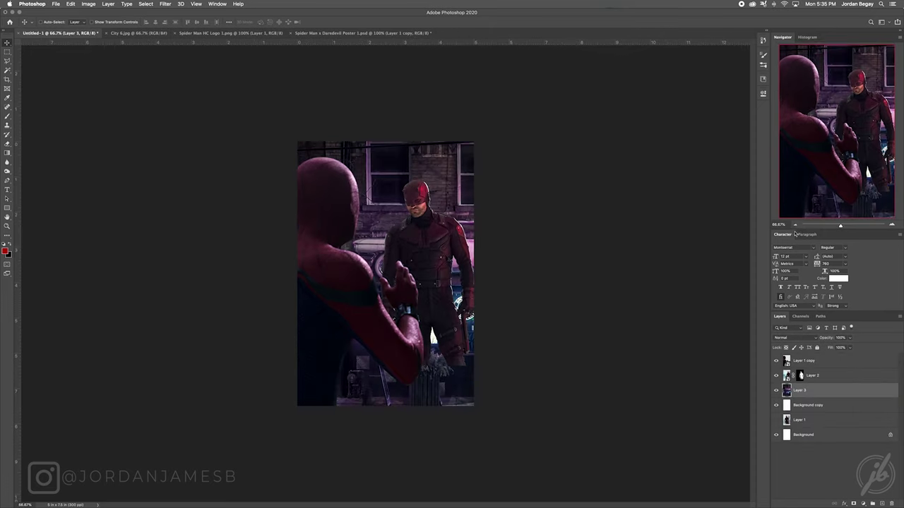
left_click_drag(413, 123, 413, 134)
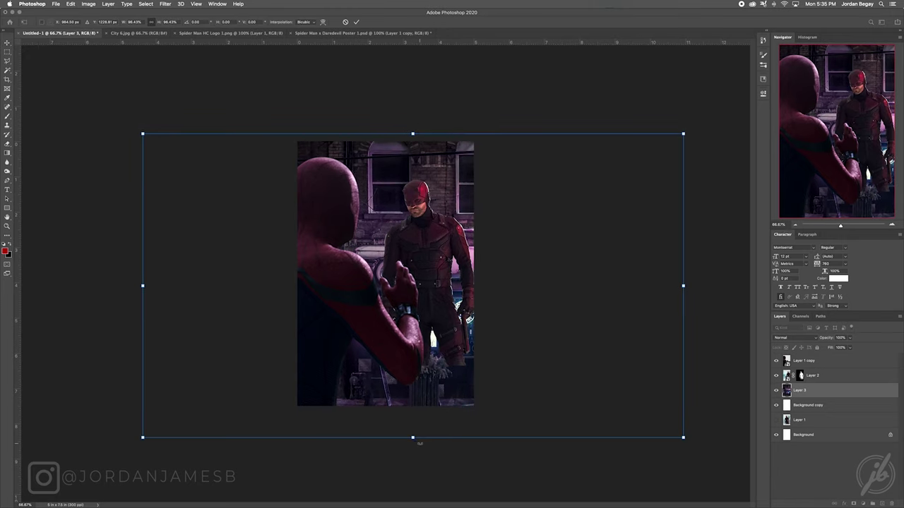
left_click_drag(414, 439, 414, 416)
left_click_drag(435, 344, 549, 339)
key("Return")
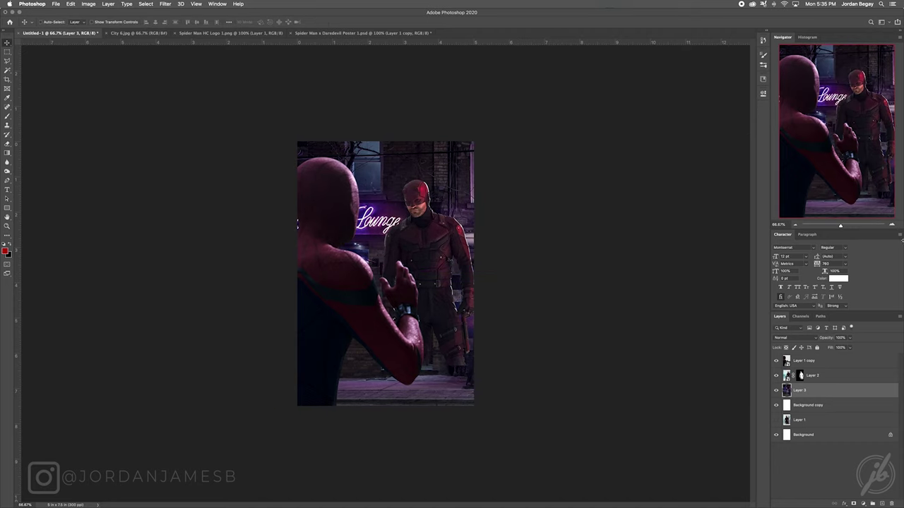
Step: Move the Daredevil cutout down and right to the poster's lower edge, and shift the Spider-Man cutout right and slightly up
left_click(893, 226)
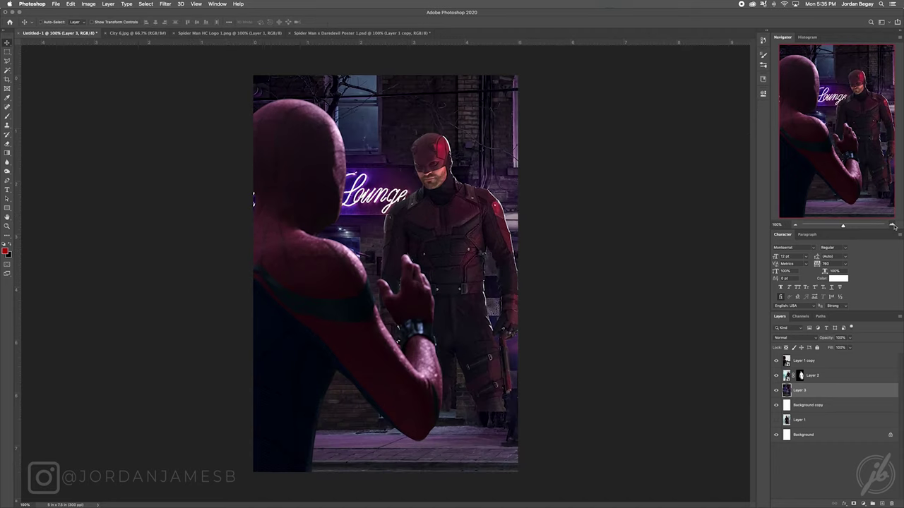
left_click(812, 375)
left_click_drag(473, 302, 493, 370)
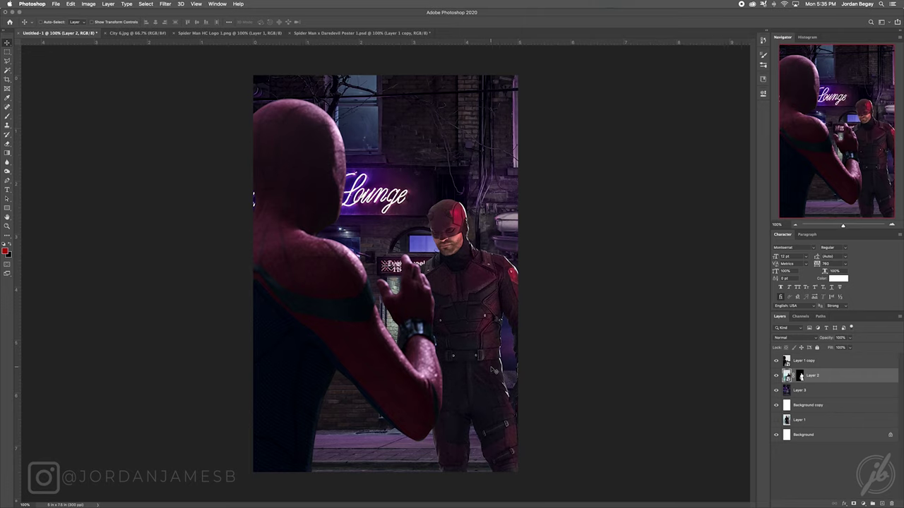
left_click(798, 364)
left_click_drag(337, 289, 380, 303)
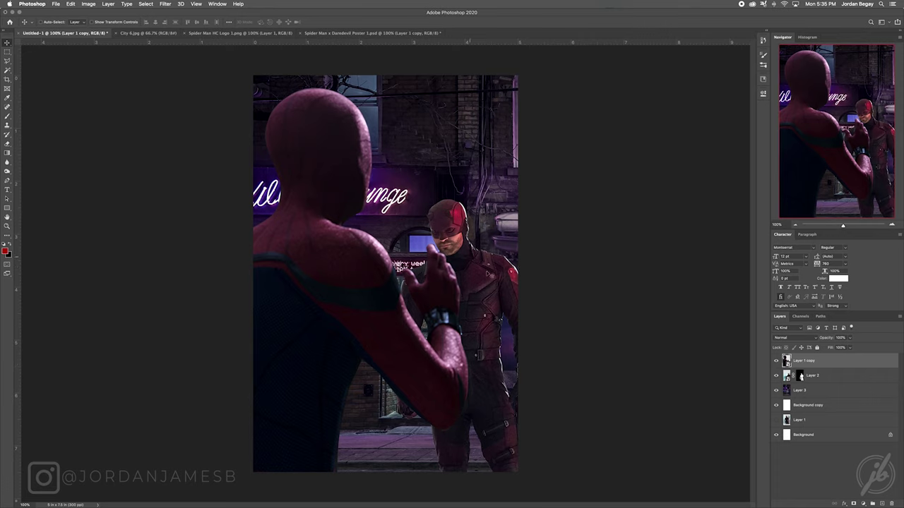
Step: Convert the city photo on Layer 3 to a Smart Object
left_click(832, 379)
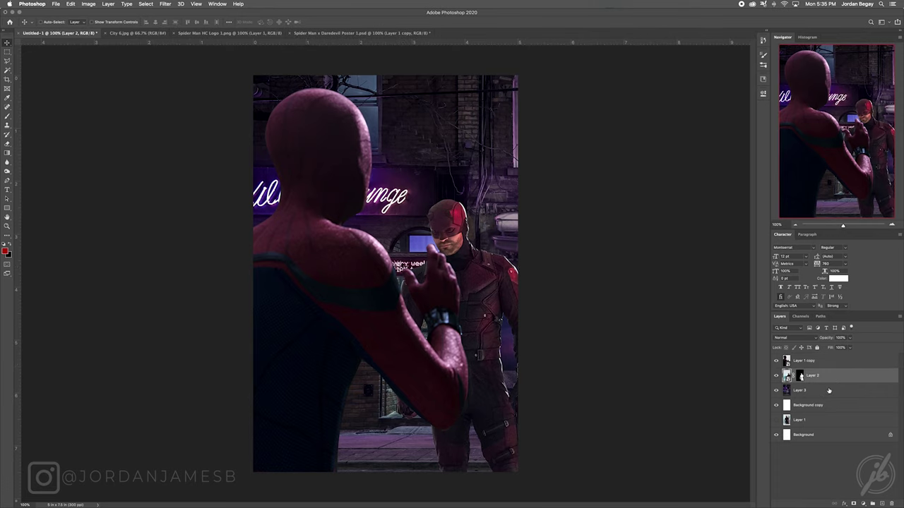
left_click(825, 393)
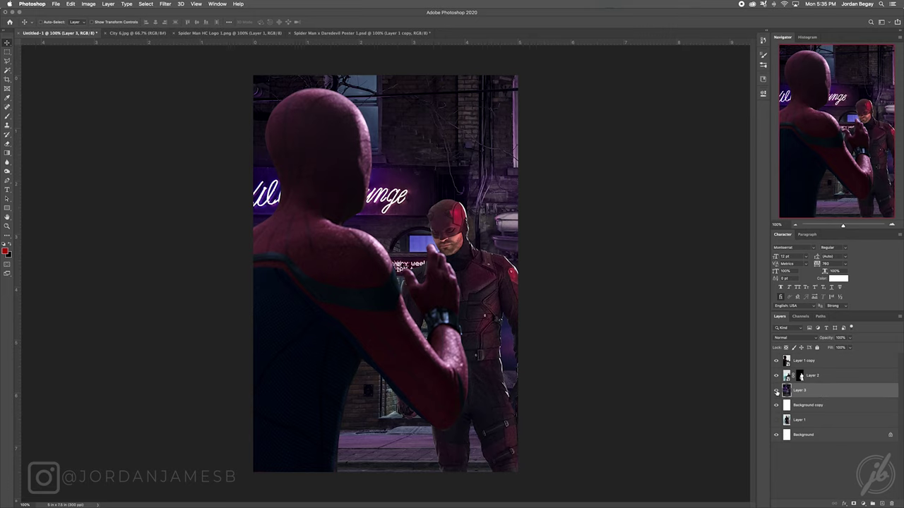
right_click(816, 394)
left_click(775, 296)
Step: Adjust Layer 3 in Camera Raw: exposure -0.40, contrast +11, highlights +15, shadows -26, whites +15, blacks -23, texture +11, clarity +16, dehaze +15
left_click(165, 3)
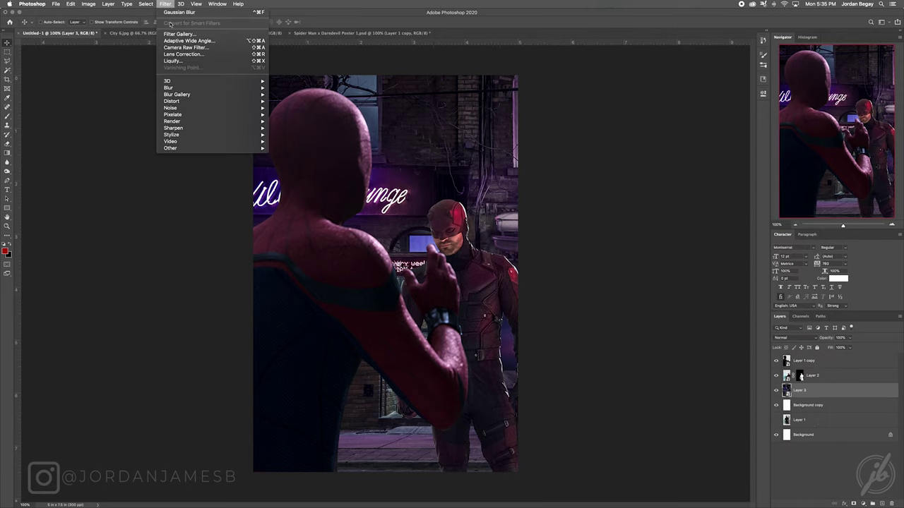
left_click(172, 46)
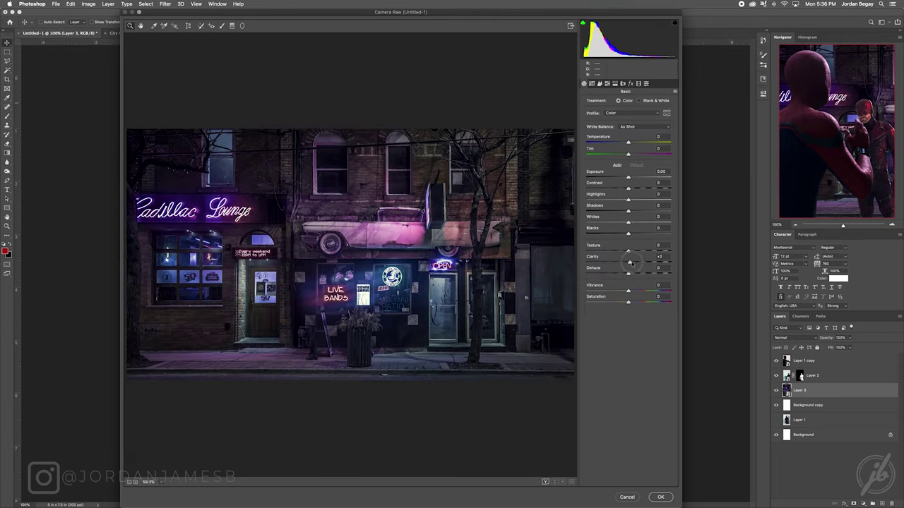
left_click_drag(629, 272, 633, 224)
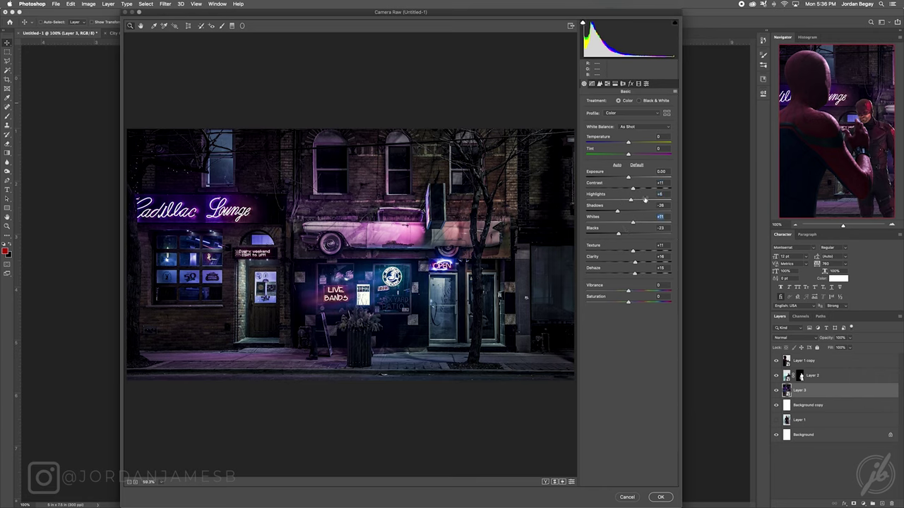
left_click_drag(628, 178, 625, 180)
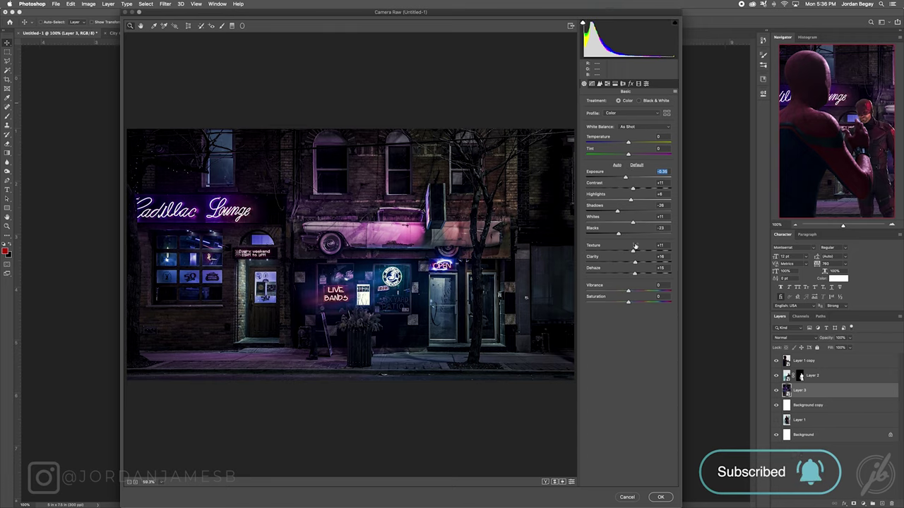
left_click_drag(632, 223, 624, 178)
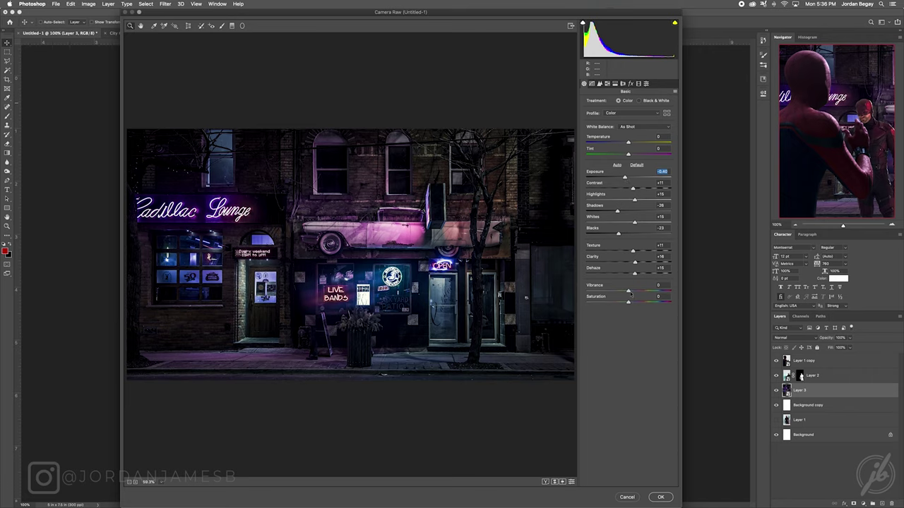
Step: Raise the city photo's vibrance and tint slightly, fine-tune its temperature, and apply the Camera Raw filter
mouse_move(629, 292)
left_mouse_down()
mouse_move(648, 304)
mouse_move(698, 305)
mouse_move(636, 305)
mouse_move(632, 292)
left_mouse_up()
left_click_drag(628, 154, 631, 154)
left_click(627, 143)
left_click(661, 498)
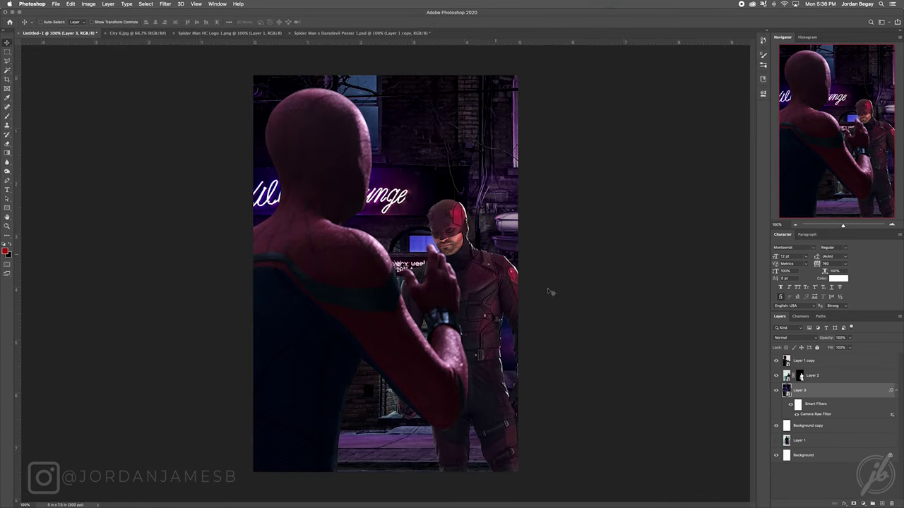
Step: Collapse the smart filters of Layer 3 and move the Spider-Man cutout on Layer 1 copy back to the poster's left edge
left_click(894, 389)
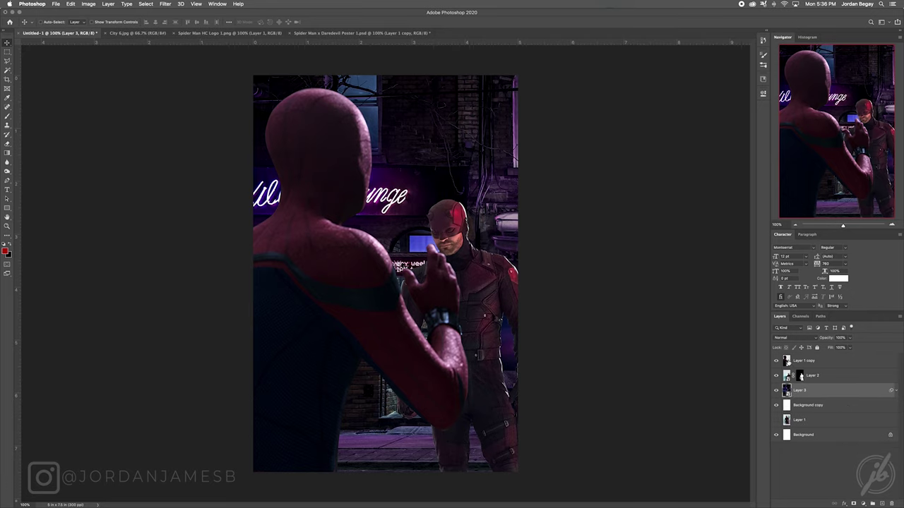
left_click(815, 361)
left_click_drag(329, 250, 305, 245)
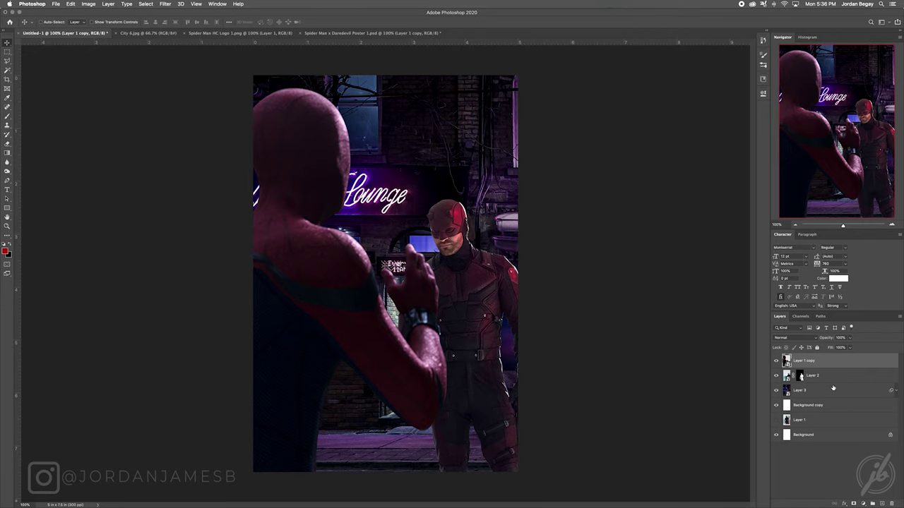
Step: Hide the Spider-Man cutout on Layer 1 copy and shift the Daredevil cutout on Layer 2 slightly to the left
left_click(833, 375)
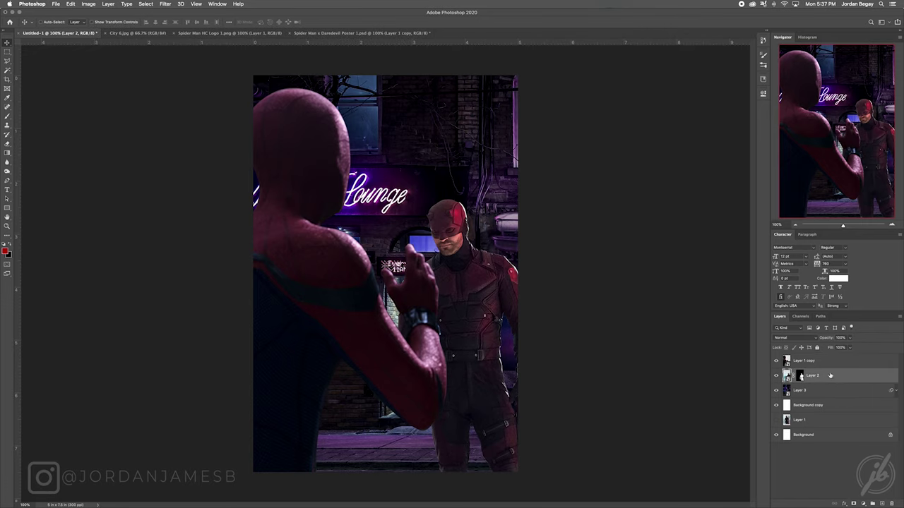
left_click(777, 361)
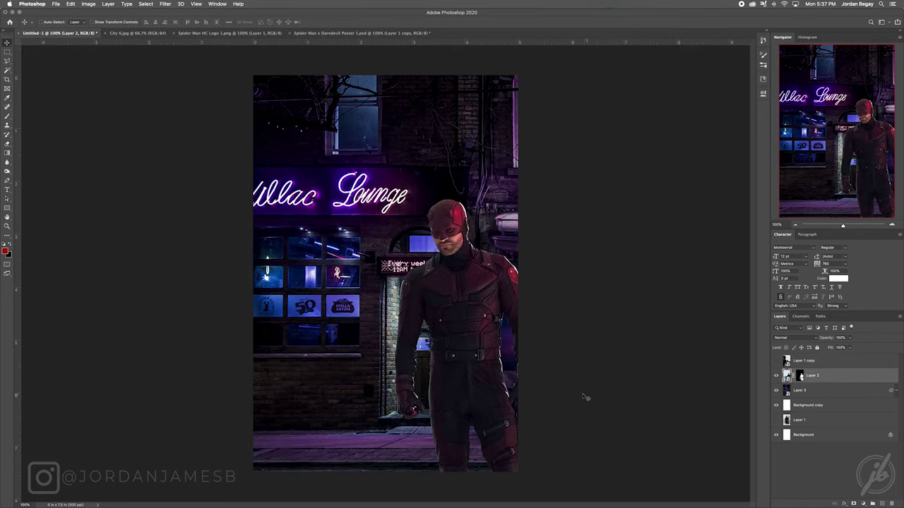
left_click_drag(470, 285, 443, 196)
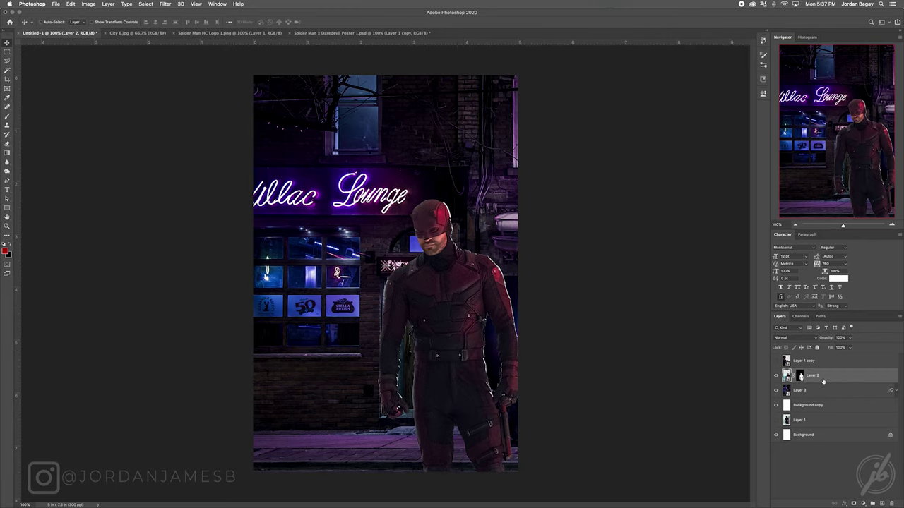
Step: Apply Camera Raw to Layer 2: exposure -0.10, contrast +6, highlights +3, shadows -6, whites +3, blacks -2, texture -25, clarity +15, dehaze +25
left_click(164, 4)
left_click(187, 52)
left_click_drag(628, 262, 544, 251)
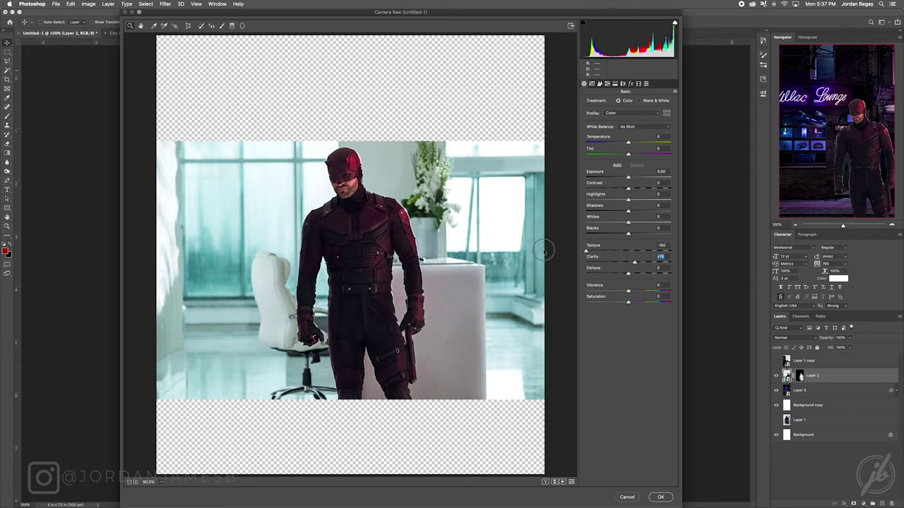
left_click_drag(544, 251, 639, 273)
left_click_drag(628, 235, 630, 222)
left_click_drag(628, 210, 627, 178)
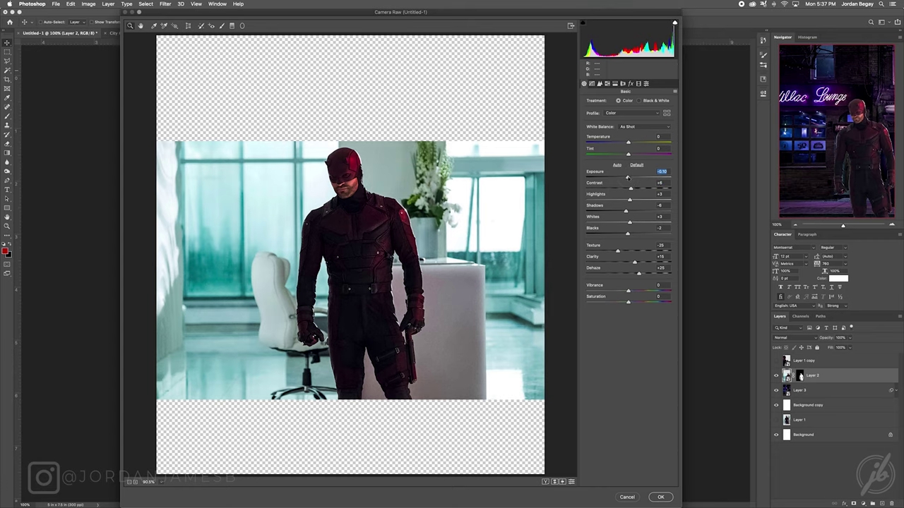
left_click(657, 498)
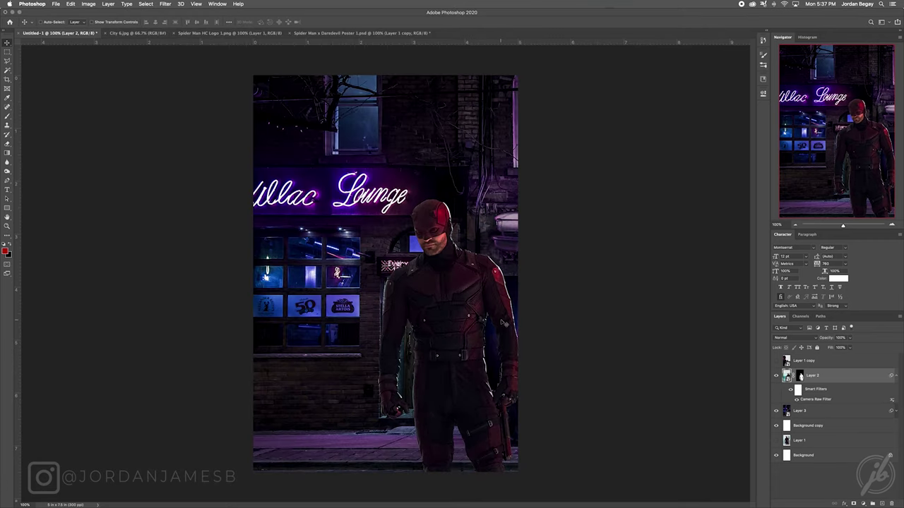
Step: Sharpen the Daredevil cutout on Layer 2 with an Unsharp Mask of amount 90 and radius 2.0 pixels
left_click(893, 226)
left_click_drag(840, 120, 866, 175)
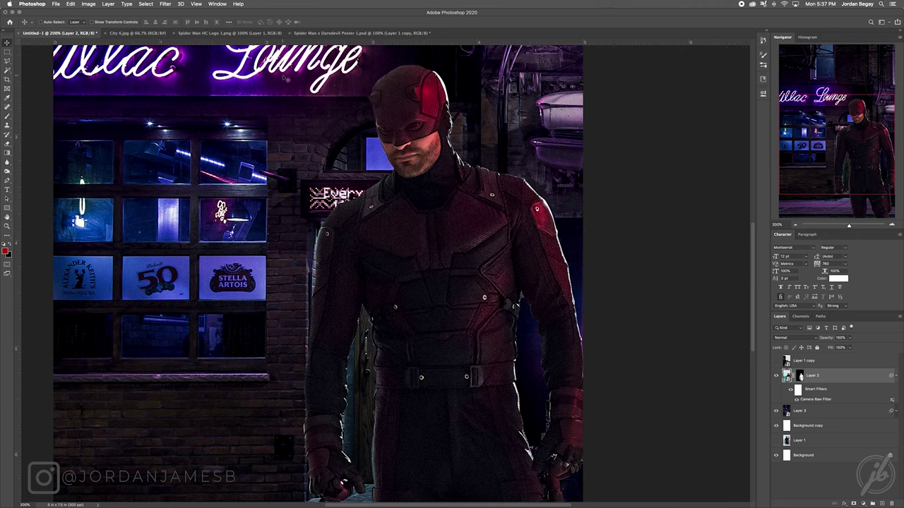
left_click(168, 4)
mouse_move(183, 128)
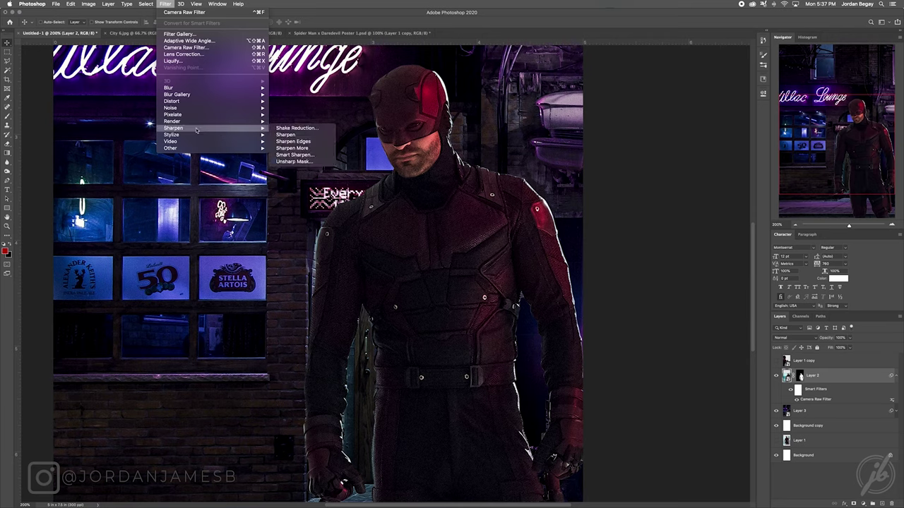
left_click(296, 161)
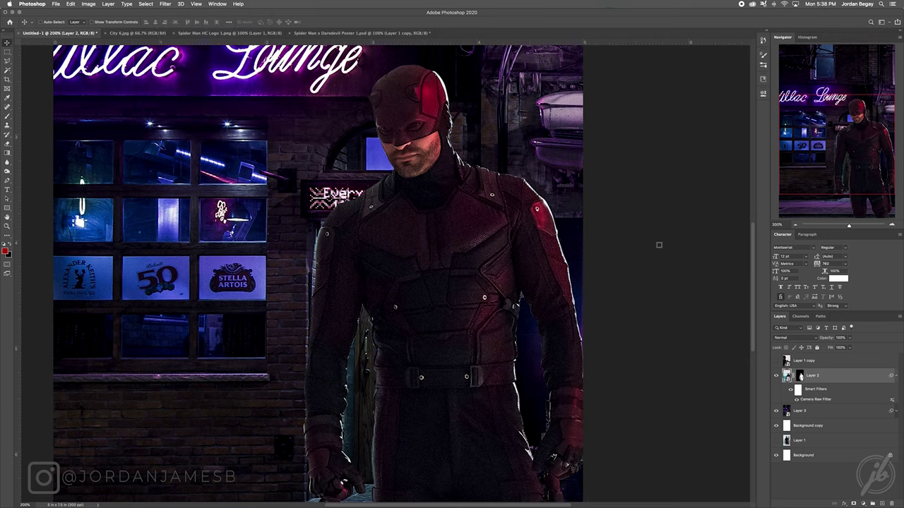
left_click_drag(611, 236, 606, 235)
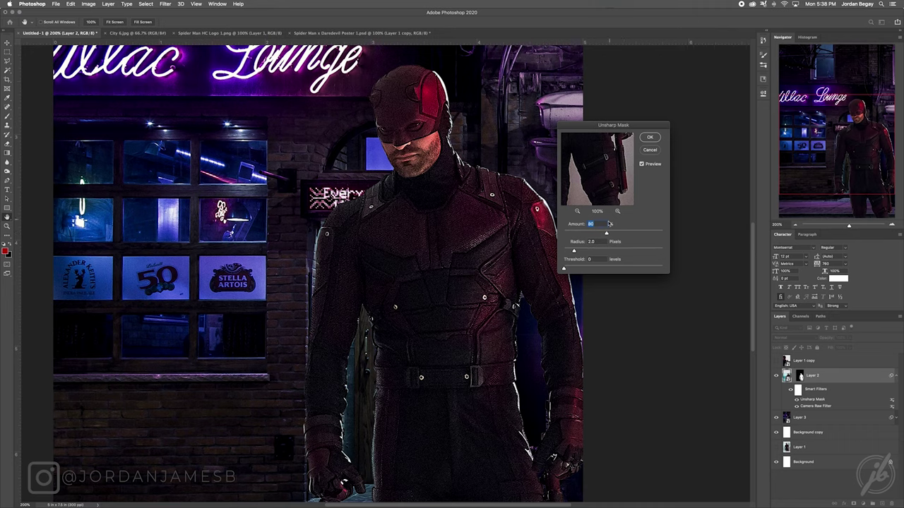
left_click(650, 137)
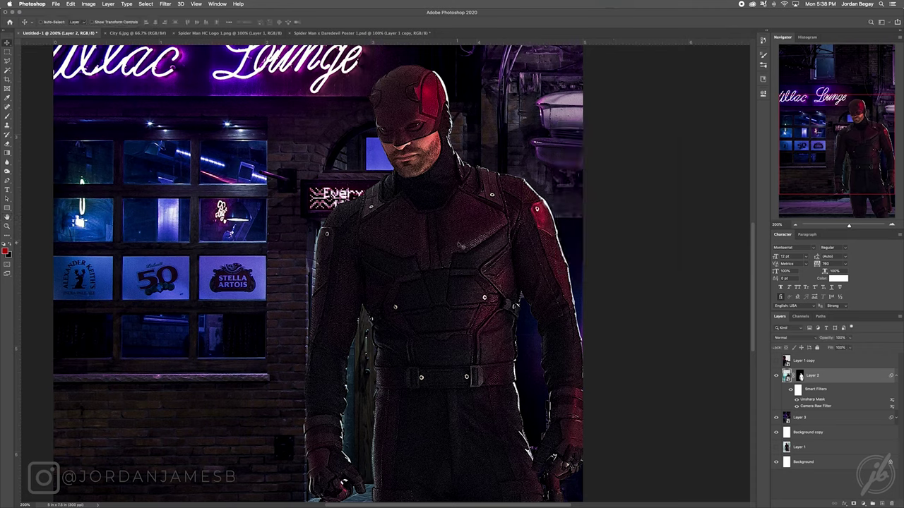
Step: Apply Reduce Noise to the Daredevil cutout on Layer 2 with strength 10 and detail, color noise and sharpening at 0%
left_click(164, 4)
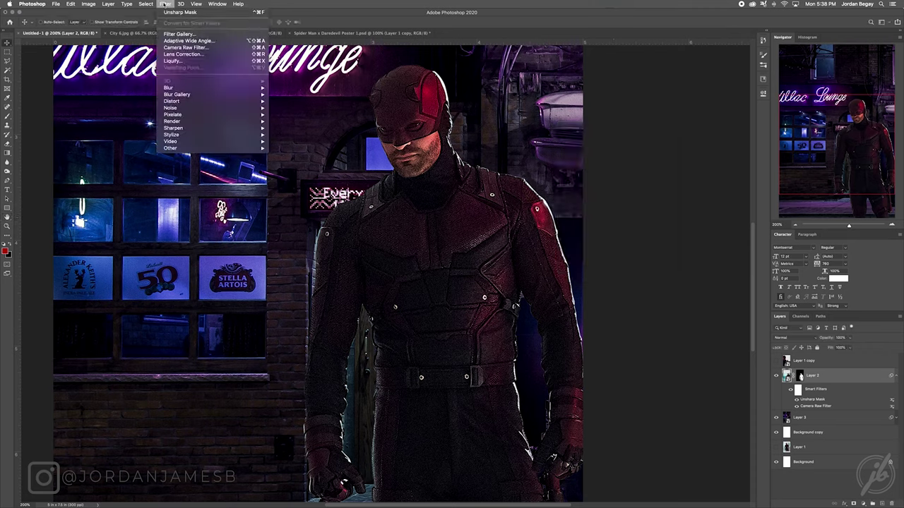
mouse_move(226, 110)
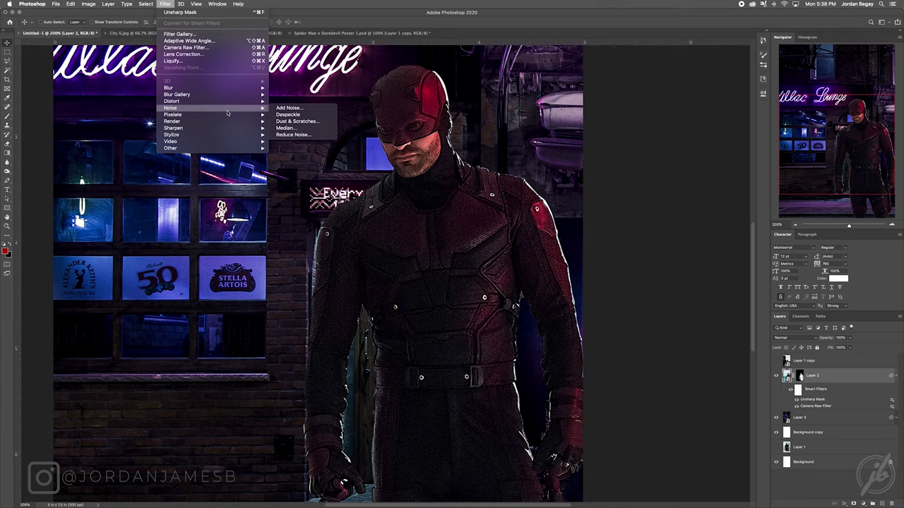
left_click(292, 134)
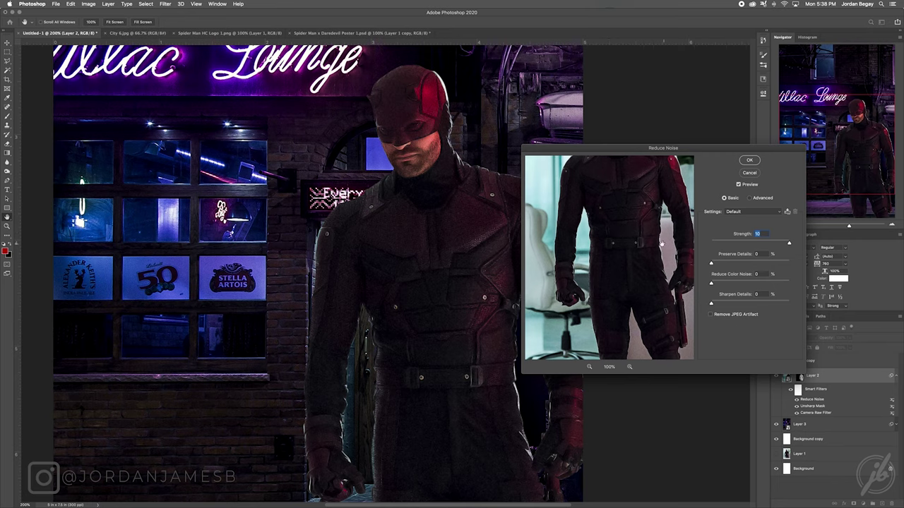
left_click_drag(664, 244, 637, 297)
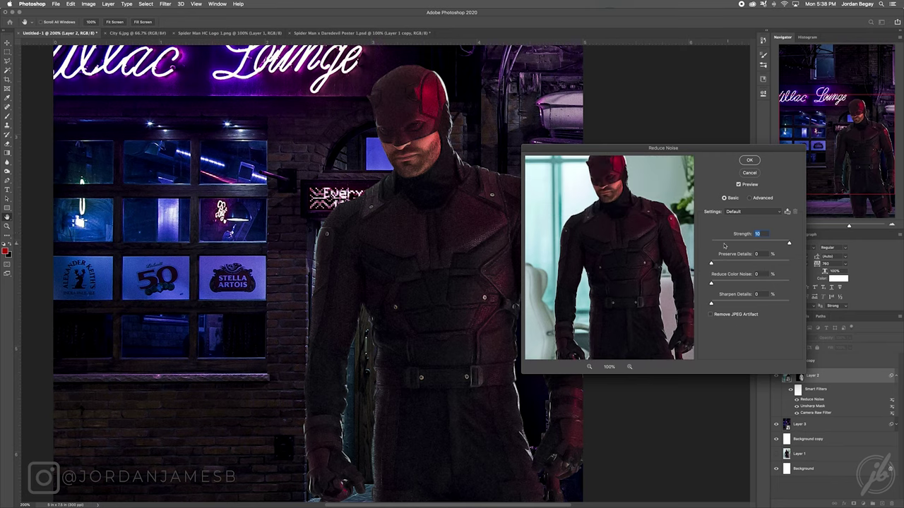
left_click(752, 162)
left_click(750, 160)
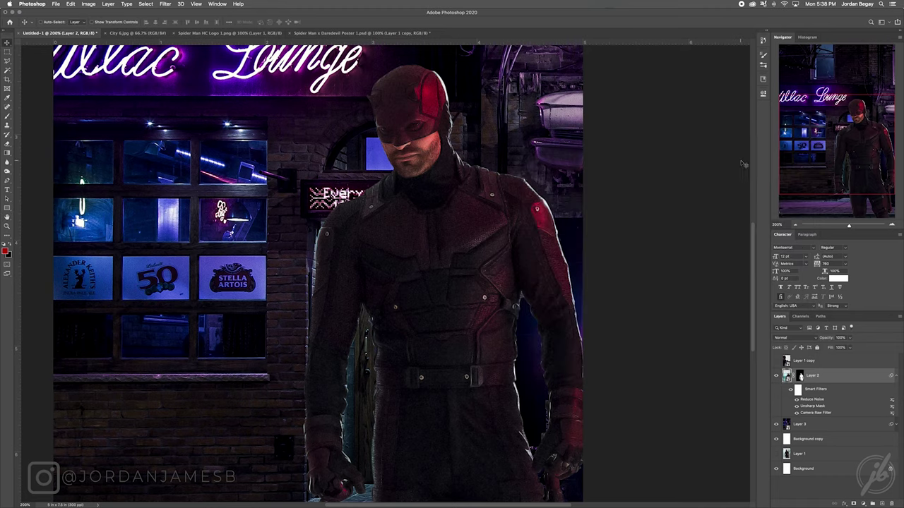
Step: Remove the Unsharp Mask smart filter from the Daredevil cutout on Layer 2
left_click(795, 225)
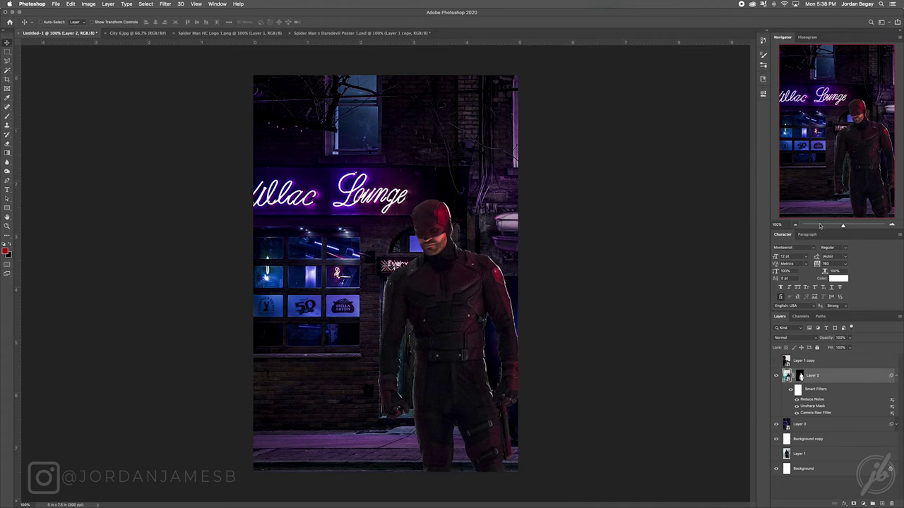
left_click(892, 226)
left_click_drag(860, 170, 872, 178)
left_click(891, 375)
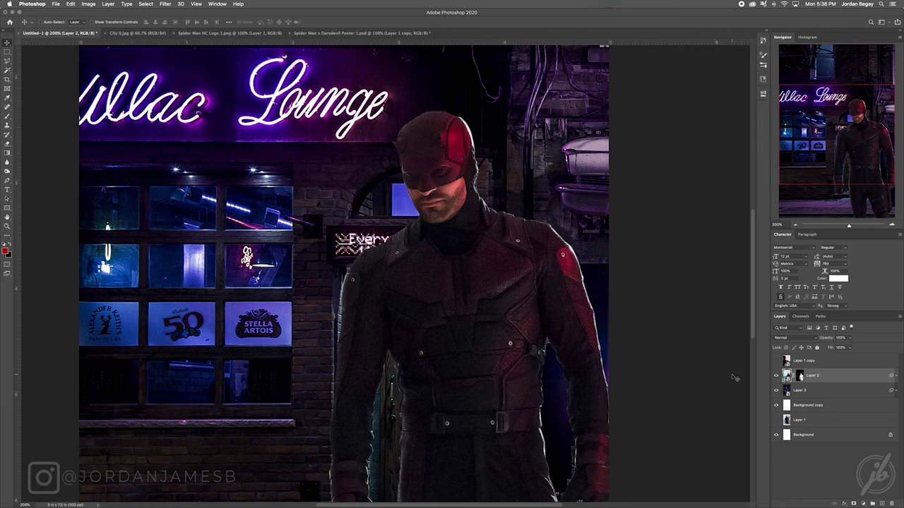
left_click(896, 377)
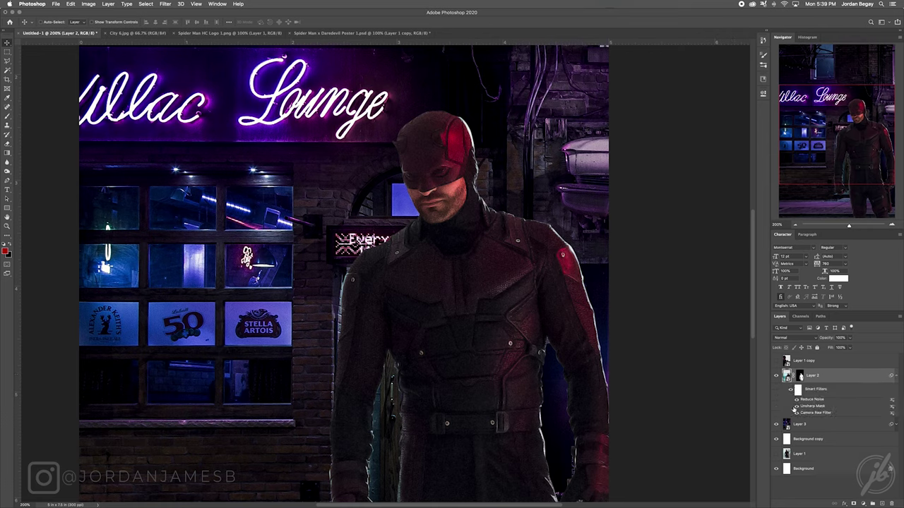
double_click(801, 407)
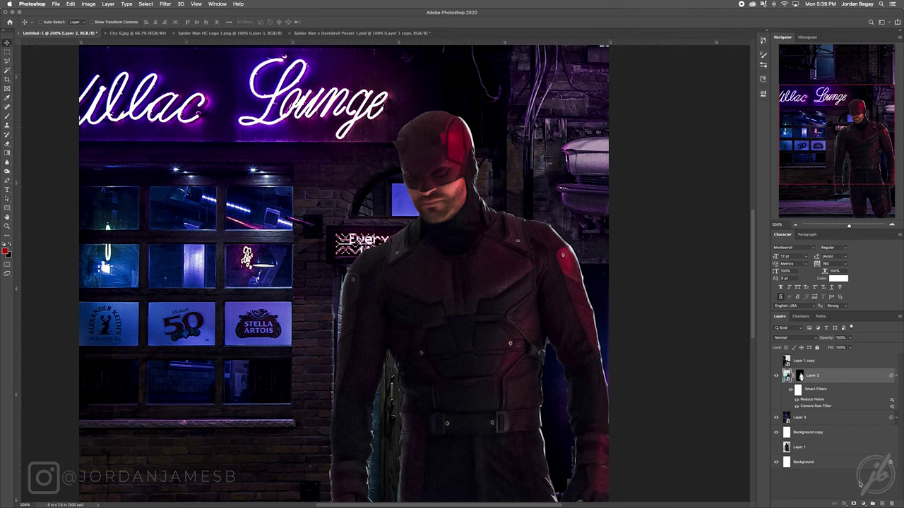
Step: Darken the Daredevil cutout on Layer 2 with a Curves smart filter by pulling the lower midtones of the RGB curve down
key("super+m")
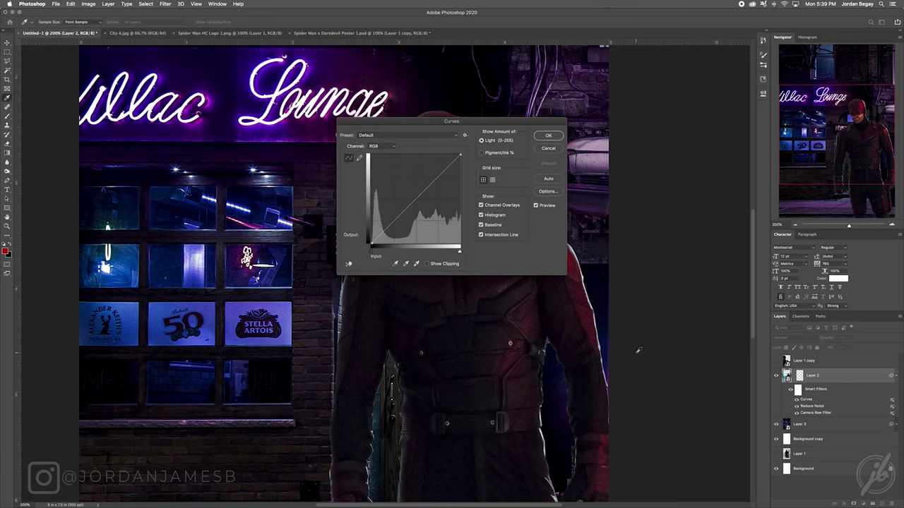
left_click_drag(471, 132, 621, 144)
left_click_drag(547, 234, 554, 238)
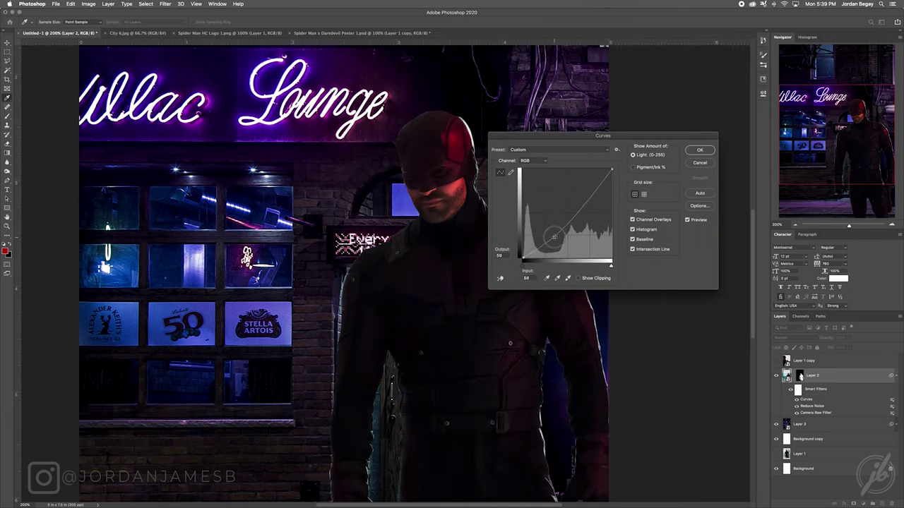
left_click_drag(596, 185, 594, 186)
left_click_drag(554, 238, 558, 233)
left_click(697, 151)
key("super+minus")
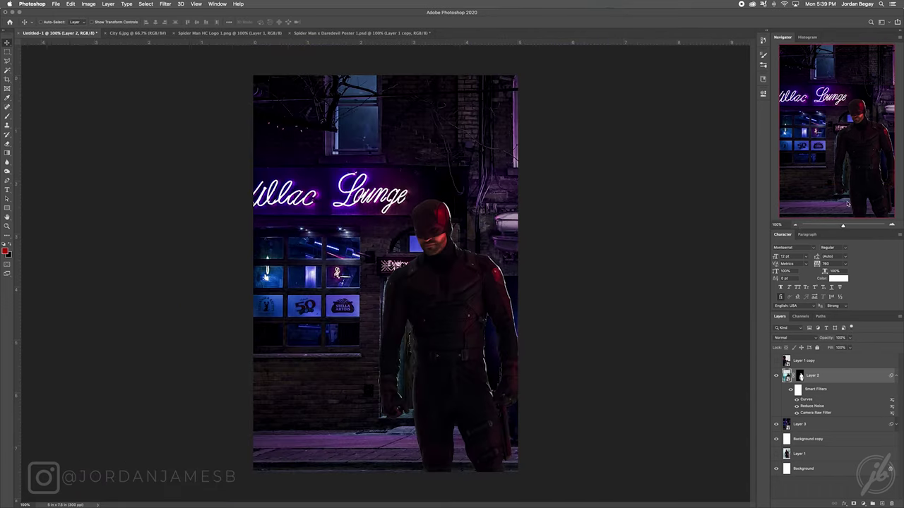
left_click(897, 377)
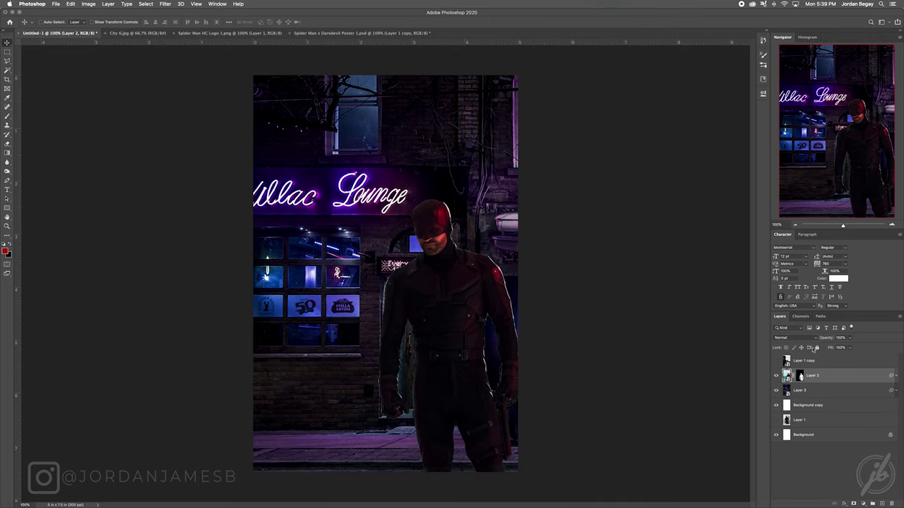
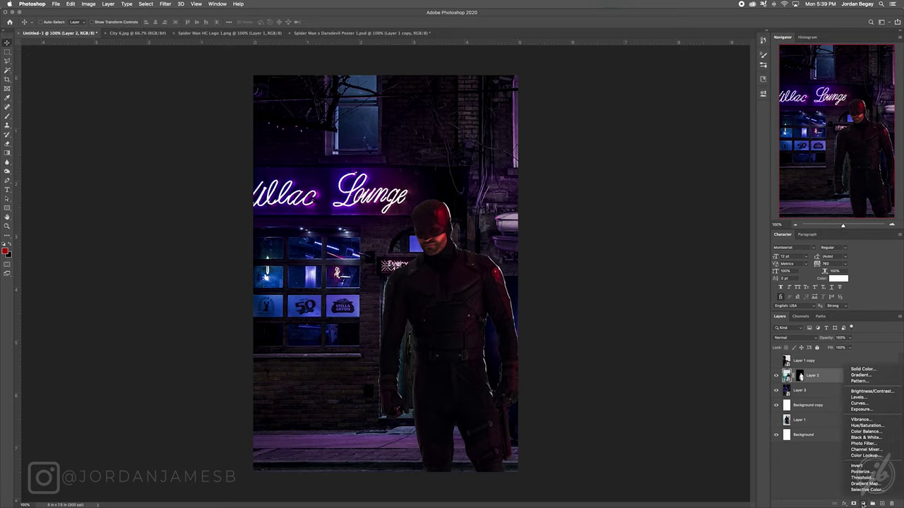
Step: Add a solid color fill layer in bright purple cc00ff above Layer 2
left_click(865, 370)
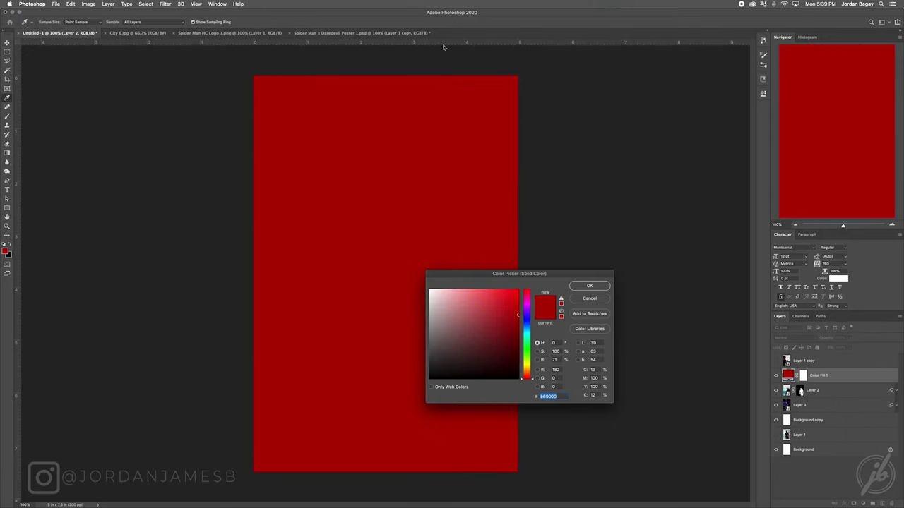
left_click(531, 308)
left_click_drag(531, 309, 531, 310)
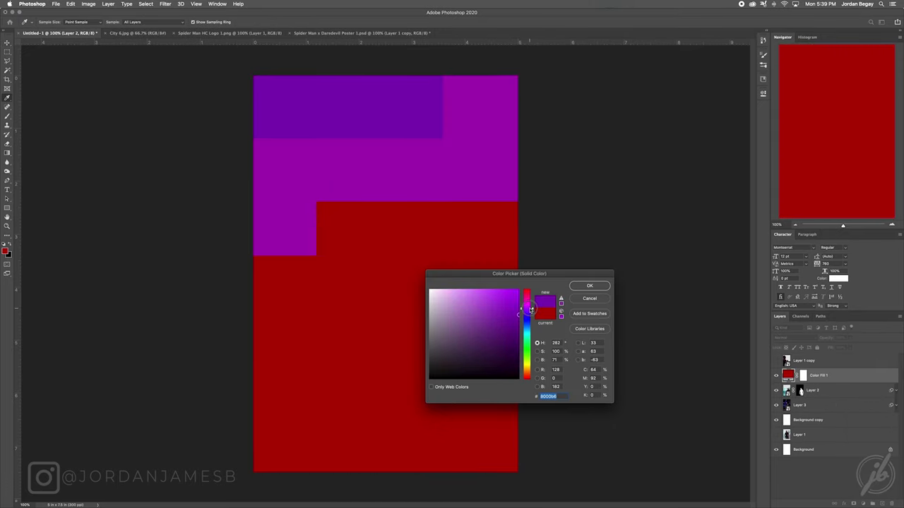
left_click(519, 290)
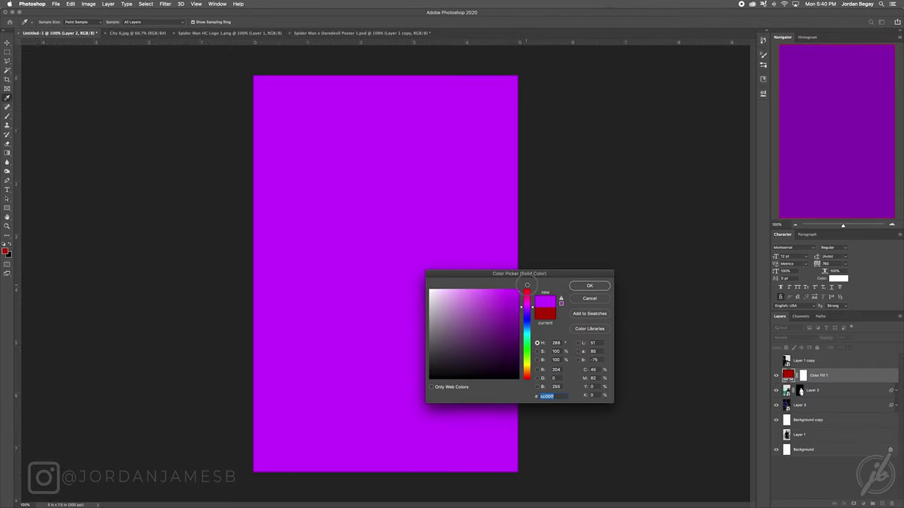
left_click(559, 399)
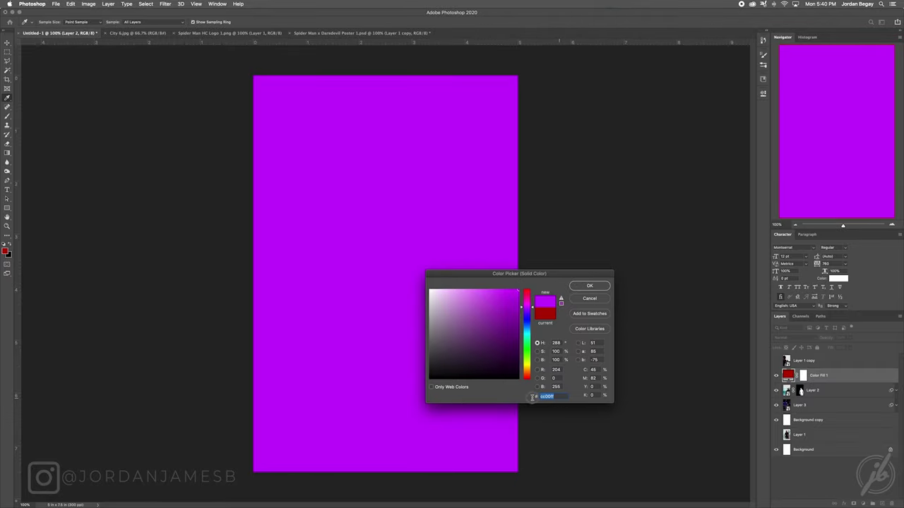
left_click(590, 287)
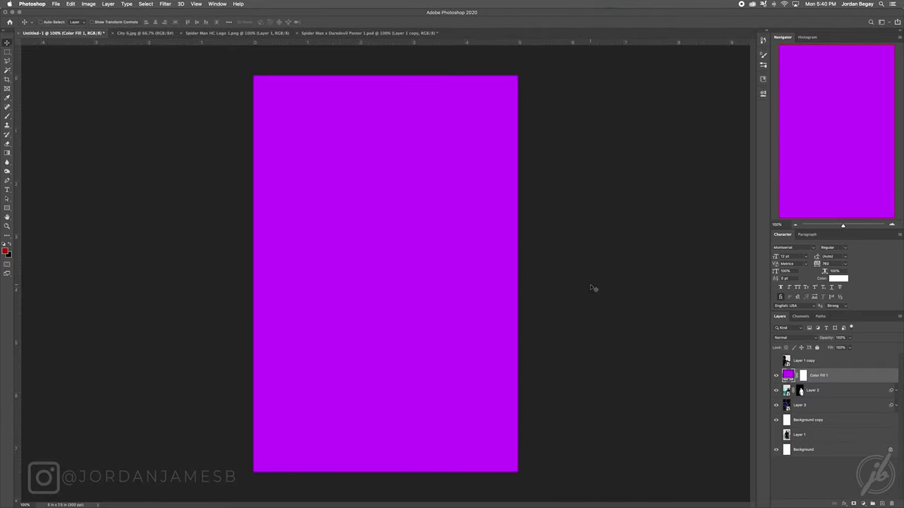
Step: Clip the purple fill layer to Layer 2 and invert its layer mask to black
left_click(831, 382, "alt")
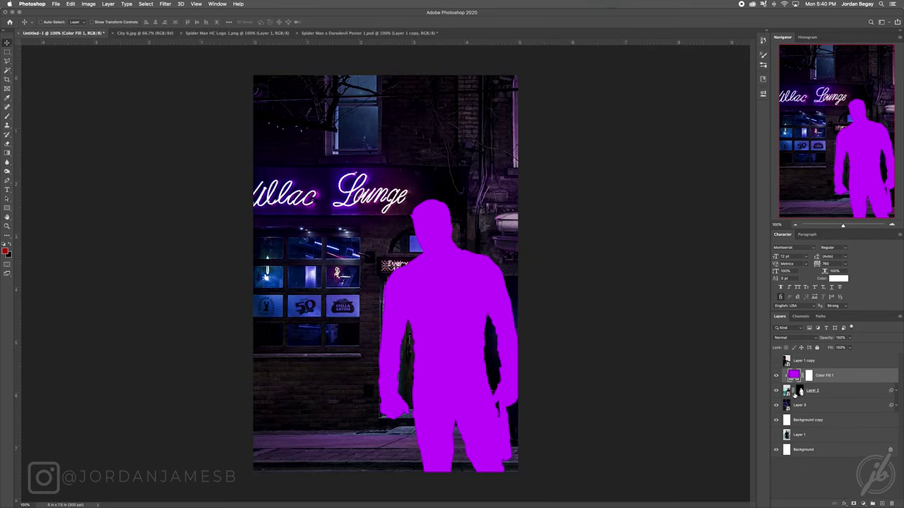
left_click(813, 377)
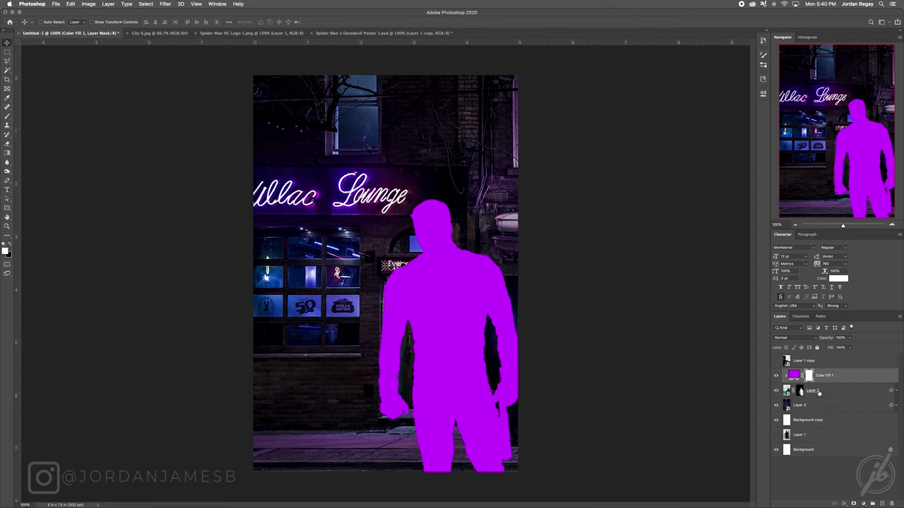
key("super+i")
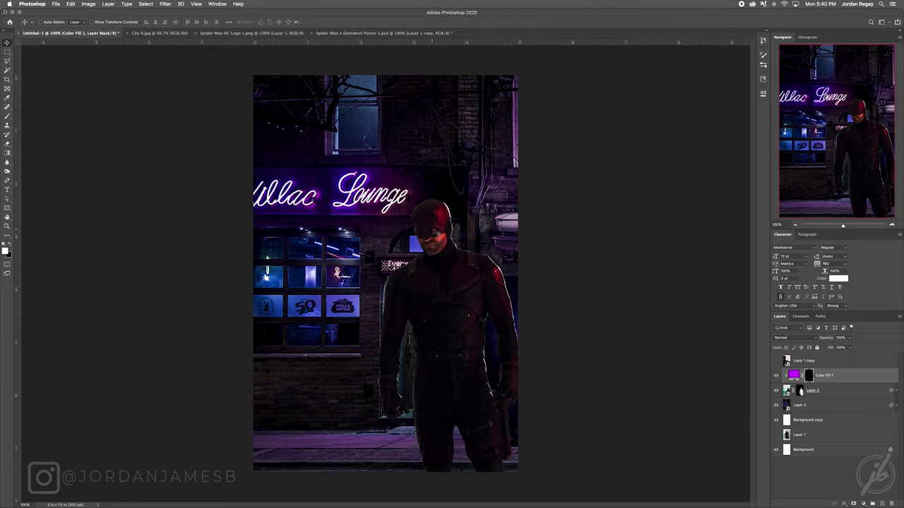
key("super+2")
Step: Raise the soft brush's flow and paint white on the Color Fill 1 mask along the image-right edge of Daredevil's neck and shoulder
left_click(811, 375)
key("super+plus")
key("super+plus")
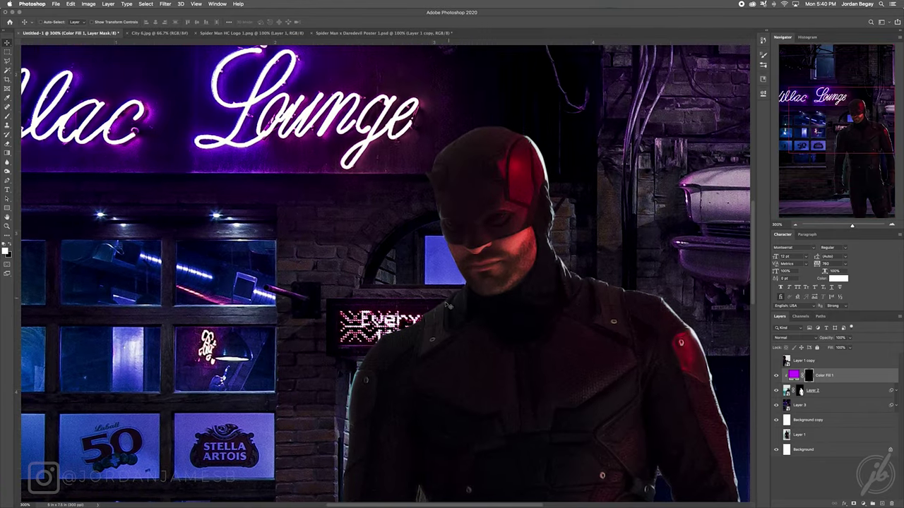
key("b")
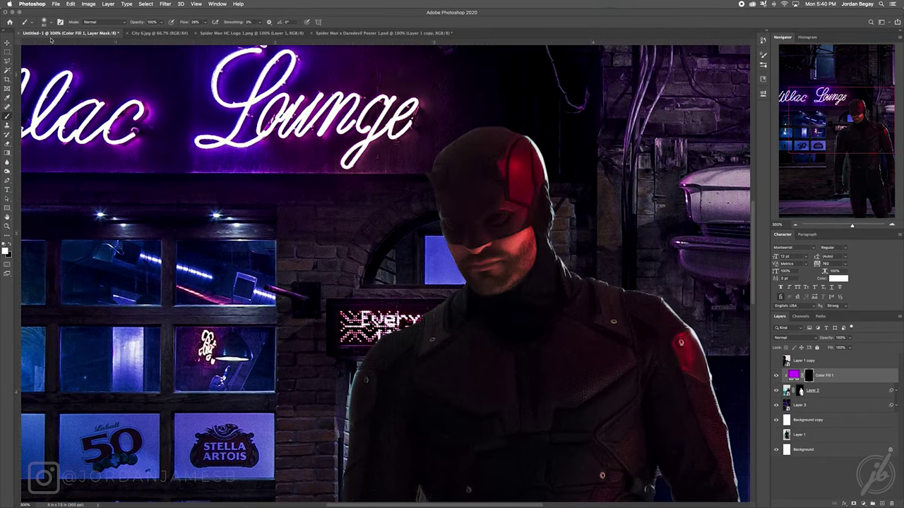
left_click(51, 24)
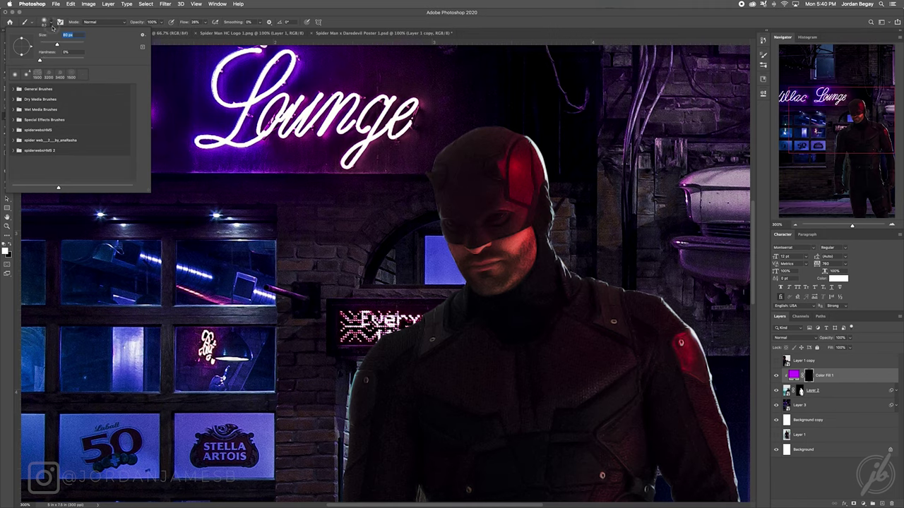
left_click(52, 27)
left_click_drag(185, 25, 188, 27)
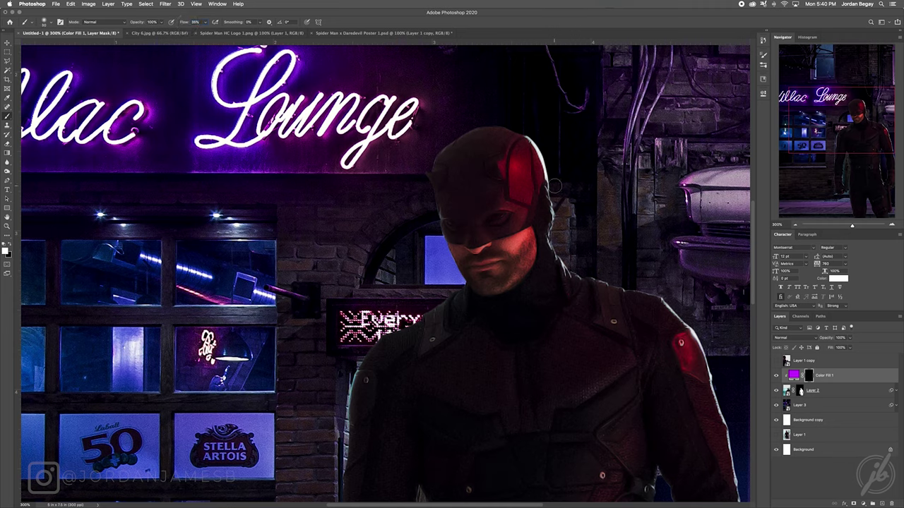
mouse_move(553, 182)
left_mouse_down()
mouse_move(527, 133)
mouse_move(560, 211)
mouse_move(554, 241)
mouse_move(567, 272)
mouse_move(681, 305)
mouse_move(666, 299)
mouse_move(712, 352)
mouse_move(679, 313)
mouse_move(721, 378)
left_mouse_up()
Step: Continue the purple rim light down Daredevil's image-right outer arm to the wrist and strengthen it along the shoulder, neck and hood
scroll(502, 254, "down", 5)
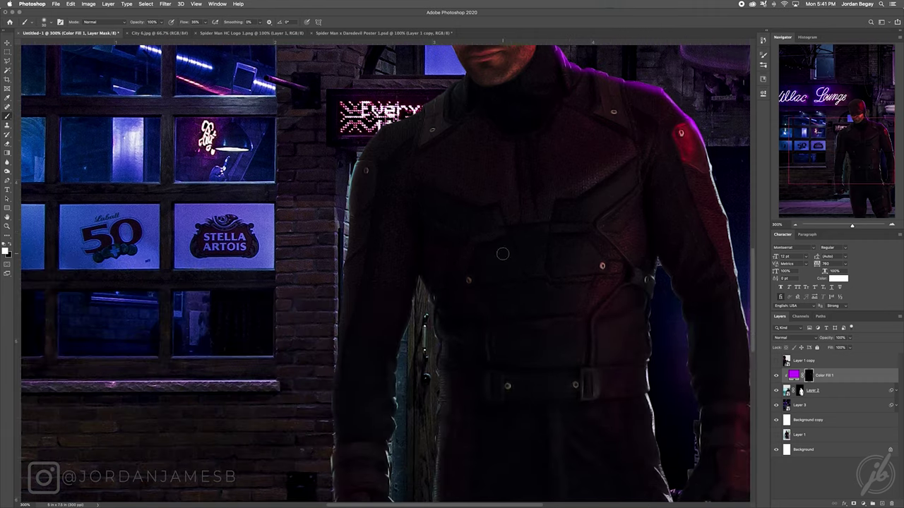
left_click_drag(635, 197, 488, 235)
mouse_move(556, 182)
left_mouse_down()
mouse_move(580, 259)
mouse_move(601, 389)
mouse_move(598, 428)
left_mouse_up()
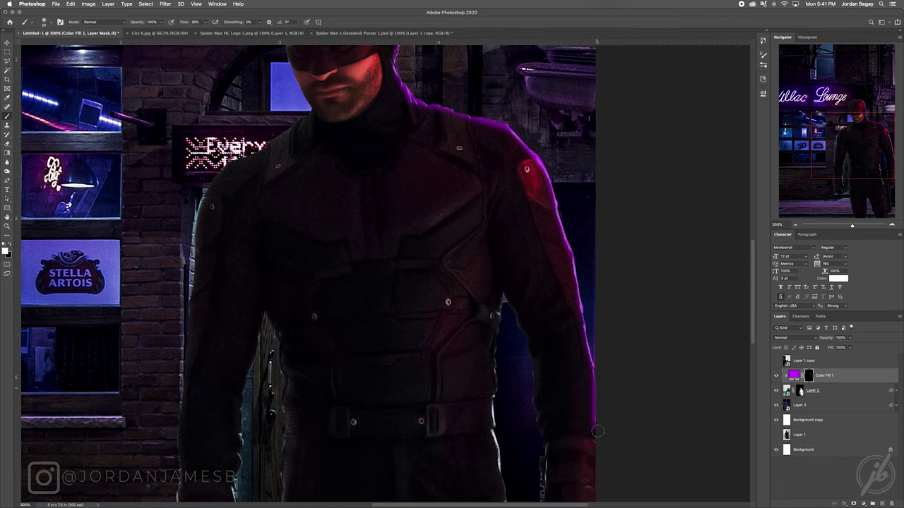
left_click_drag(544, 155, 511, 131)
mouse_move(449, 109)
left_mouse_down()
mouse_move(471, 123)
mouse_move(446, 105)
mouse_move(416, 103)
mouse_move(393, 62)
left_mouse_up()
scroll(393, 62, "up", 5)
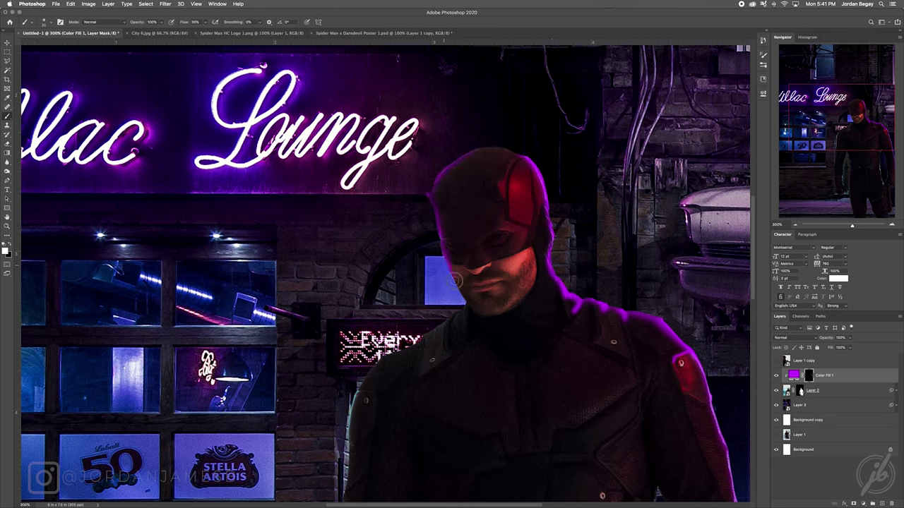
Step: Paint the purple rim light along Daredevil's image-left shoulder and its strap on the Color Fill 1 mask
key("x")
key("x")
left_click_drag(455, 314, 405, 350)
scroll(350, 364, "down", 3)
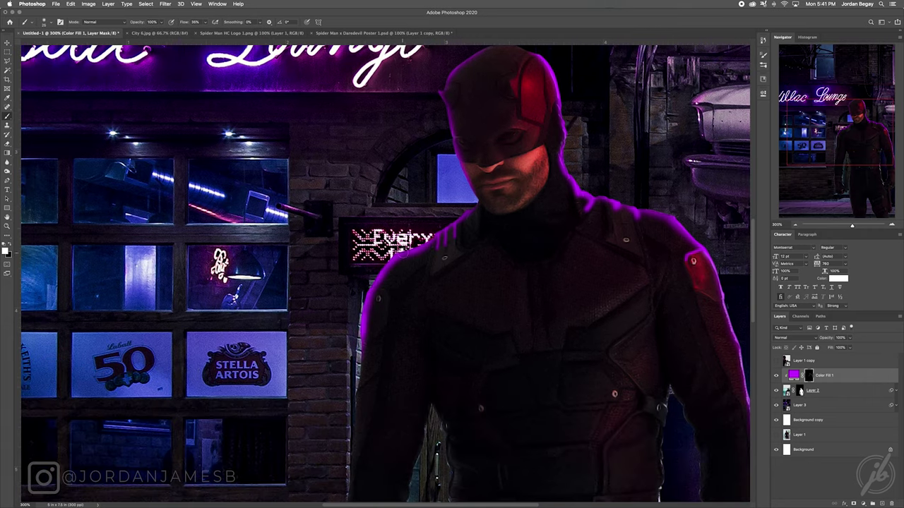
Step: Paint the purple rim light along both edges of the image-left arm, both sides of the torso and hips, and the image-right wrist
scroll(426, 275, "down", 5)
mouse_move(345, 268)
left_mouse_down()
mouse_move(363, 146)
mouse_move(343, 440)
mouse_move(342, 417)
left_mouse_up()
mouse_move(409, 400)
left_mouse_down()
mouse_move(407, 431)
mouse_move(409, 381)
left_mouse_up()
mouse_move(448, 303)
left_mouse_down()
mouse_move(449, 332)
mouse_move(451, 284)
mouse_move(444, 456)
left_mouse_up()
mouse_move(661, 338)
left_mouse_down()
mouse_move(691, 445)
mouse_move(670, 415)
mouse_move(688, 445)
mouse_move(680, 410)
left_mouse_up()
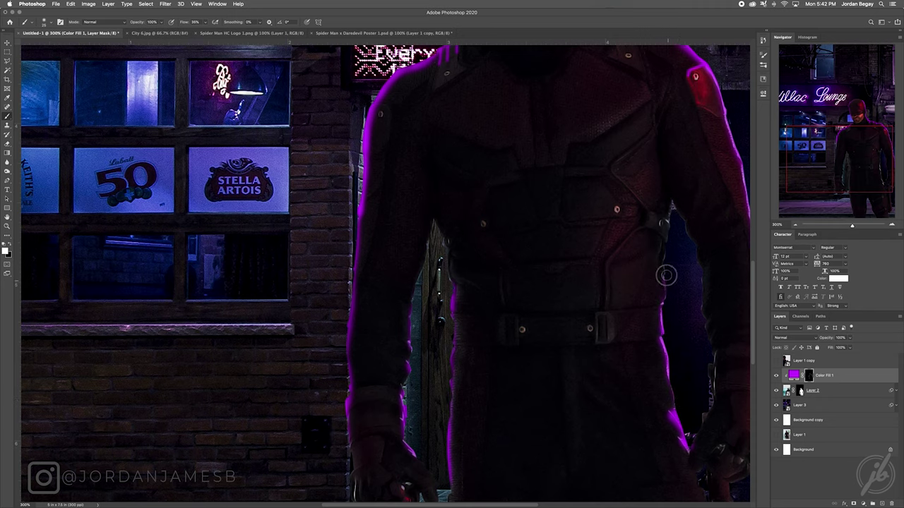
left_click_drag(713, 370, 704, 402)
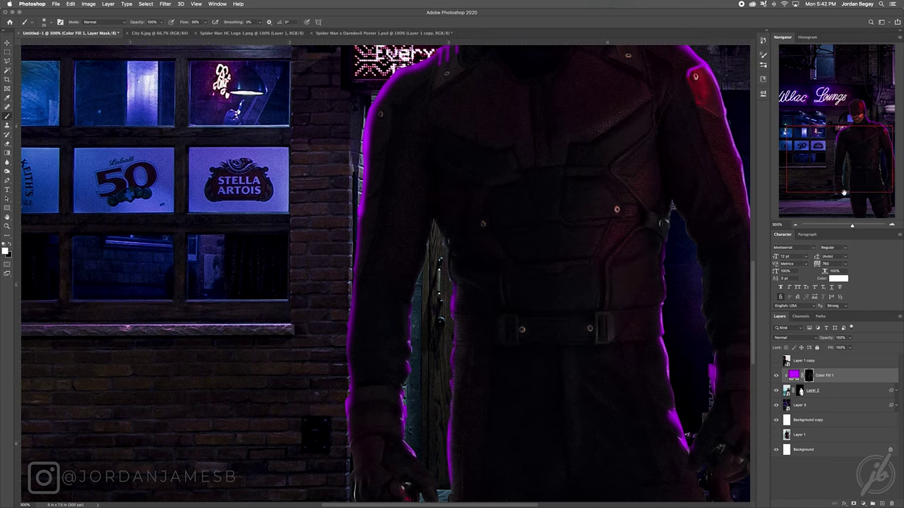
Step: Erase the purple spill beside Daredevil's image-right inner wrist by painting black on the Color Fill 1 mask
left_click_drag(845, 192, 847, 190)
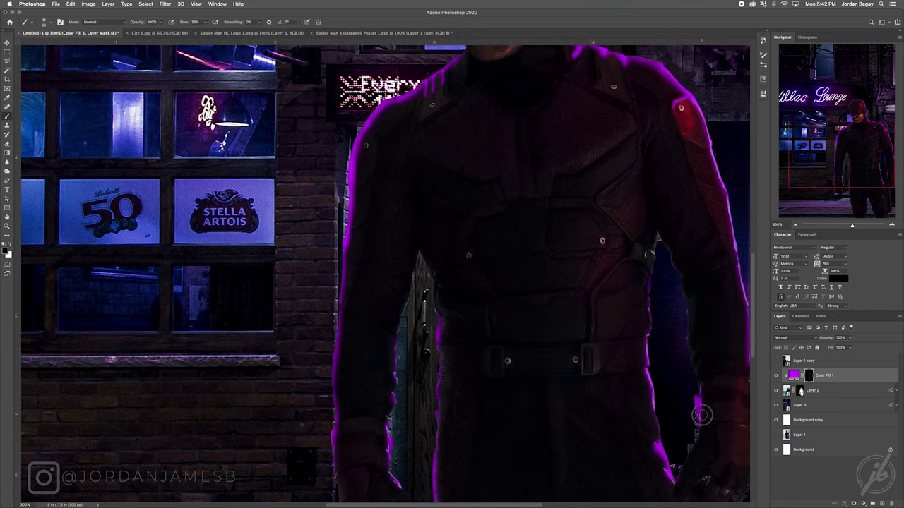
left_click_drag(704, 395, 702, 410)
key("x")
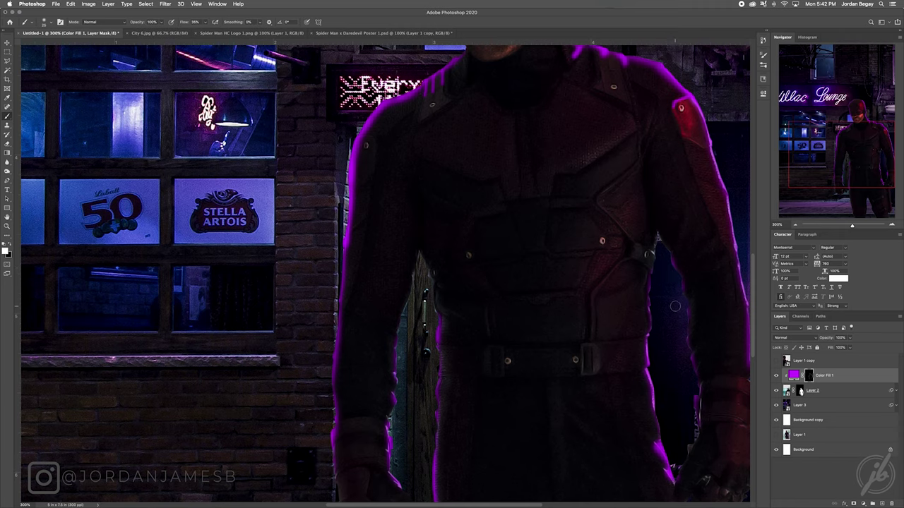
key("x")
key("x")
Step: Trim the purple spill on Daredevil's shoulder straps by painting the Color Fill 1 mask with a smaller black brush
left_click(798, 225)
left_click(798, 226)
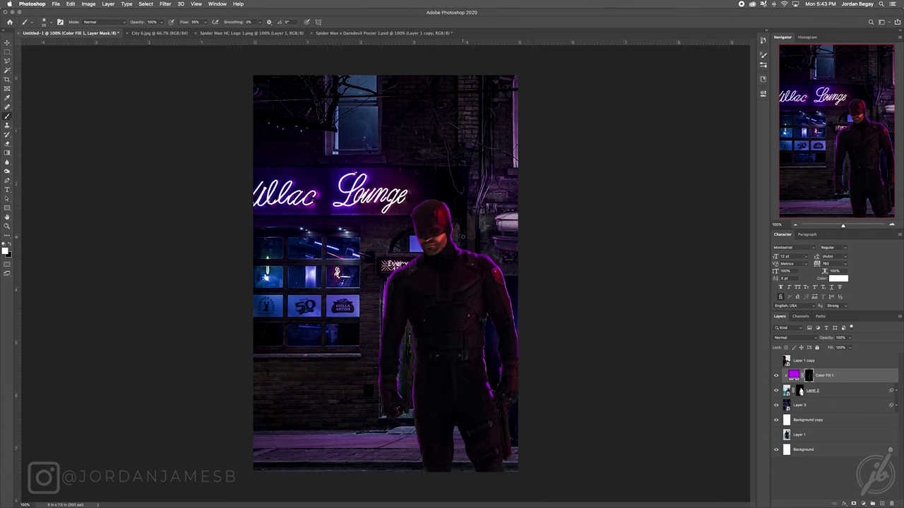
left_click(891, 226)
left_click(890, 226)
left_click(890, 225)
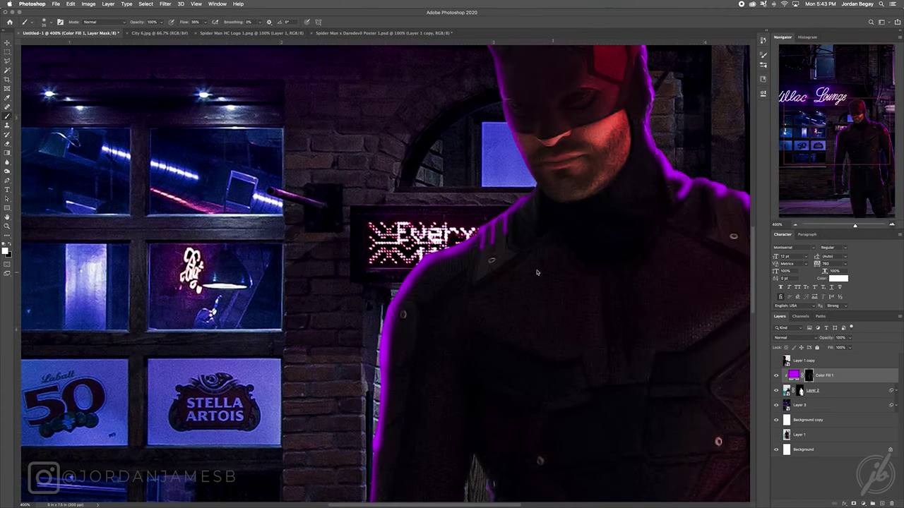
key("x")
key("bracketleft")
key("bracketleft")
key("bracketleft")
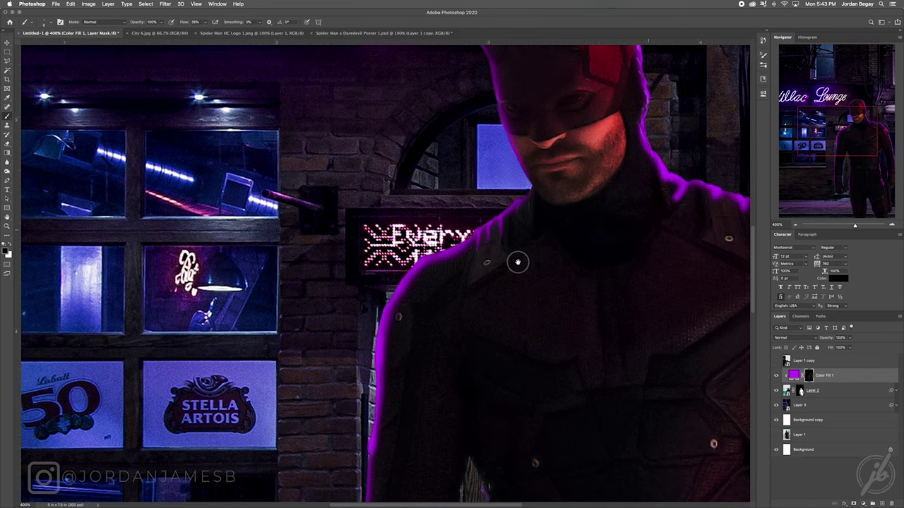
scroll(516, 258, "right", 5)
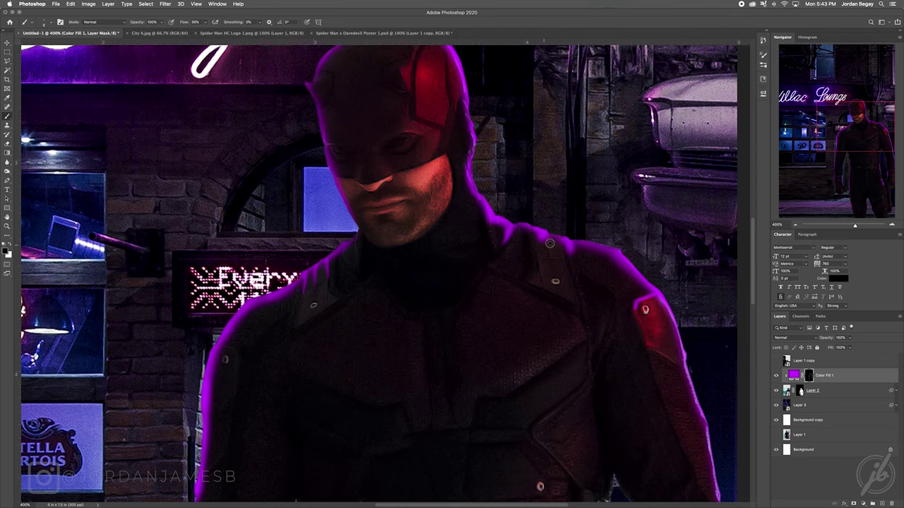
left_click(795, 225)
left_click(795, 226)
left_click_drag(830, 161, 830, 180)
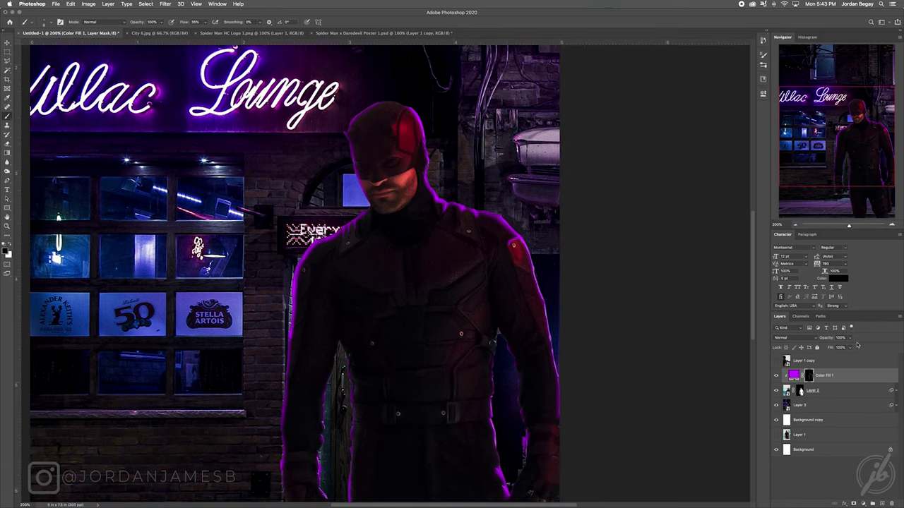
key("v")
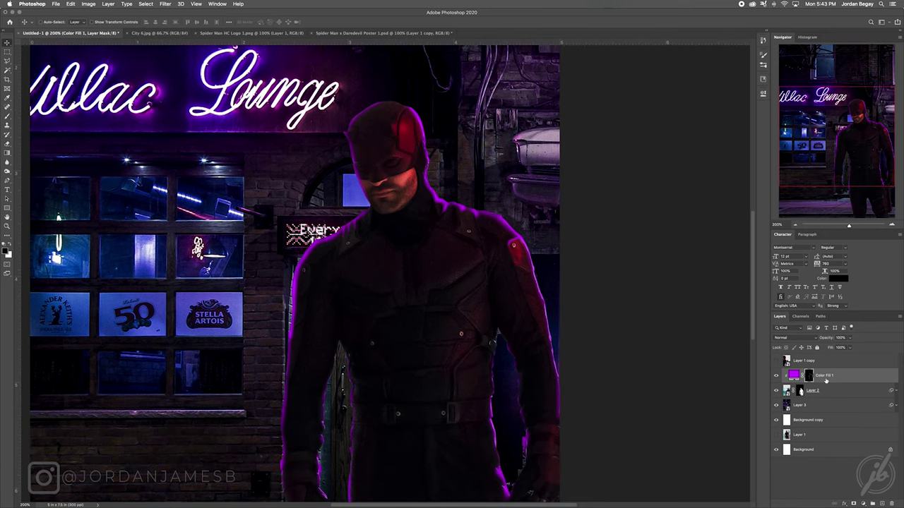
Step: Change the Color Fill 1 layer's blend mode to Overlay and compare the rim light with it hidden and shown
left_click(784, 338)
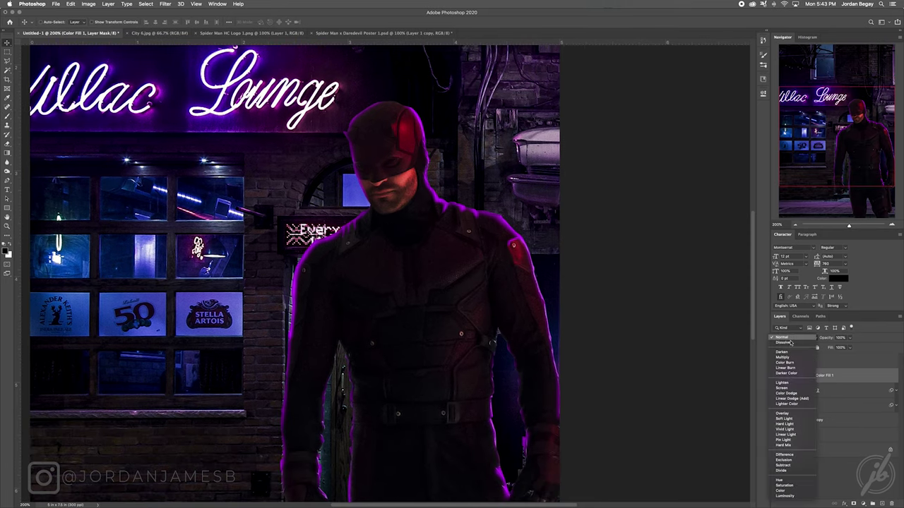
left_click(784, 414)
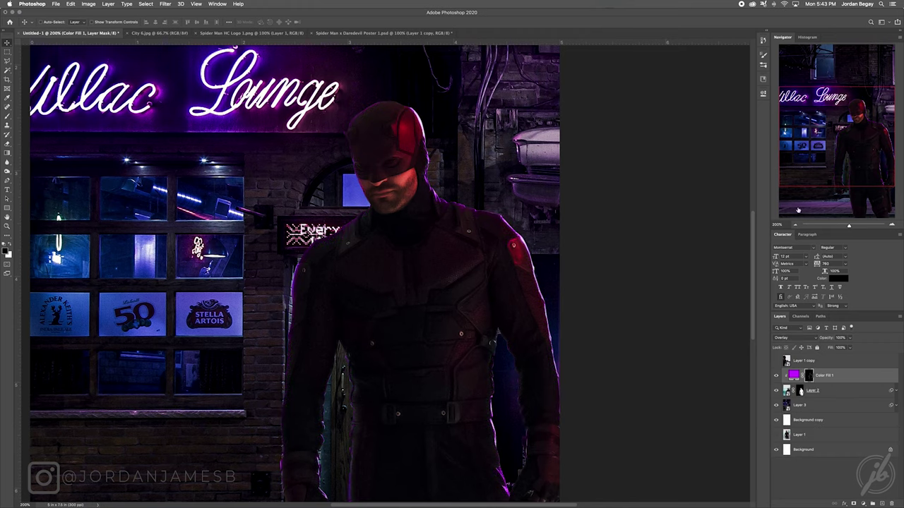
left_click(777, 378)
left_click(777, 378)
left_click(795, 226)
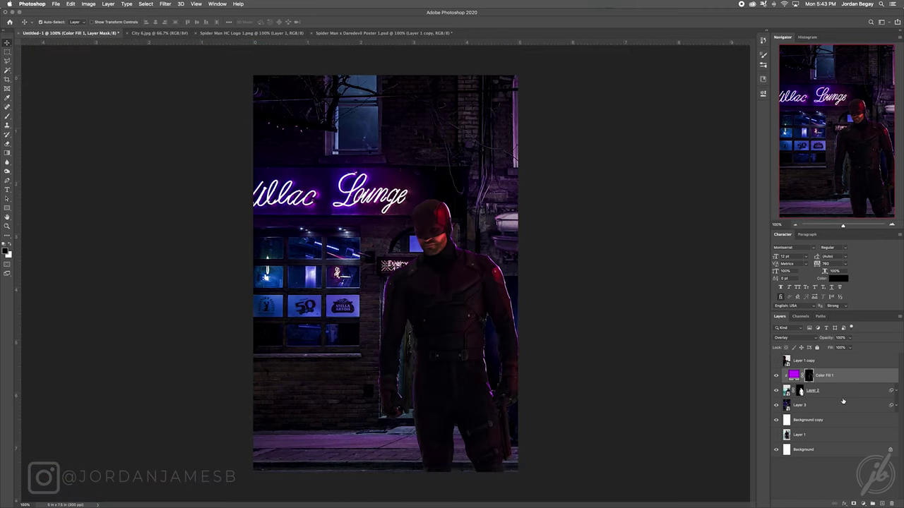
Step: Duplicate Color Fill 1 as a clipped copy above it and set the copy's blend mode to Screen
key("super+j")
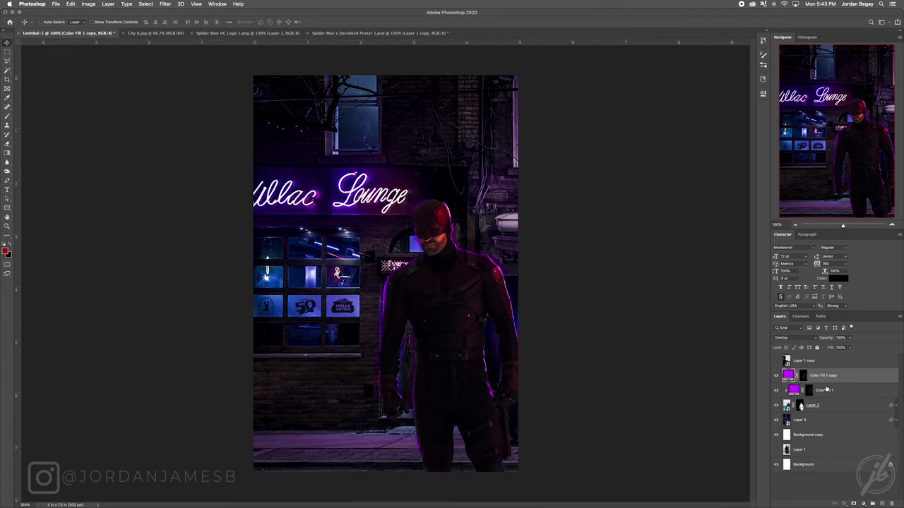
left_click(832, 383, "alt")
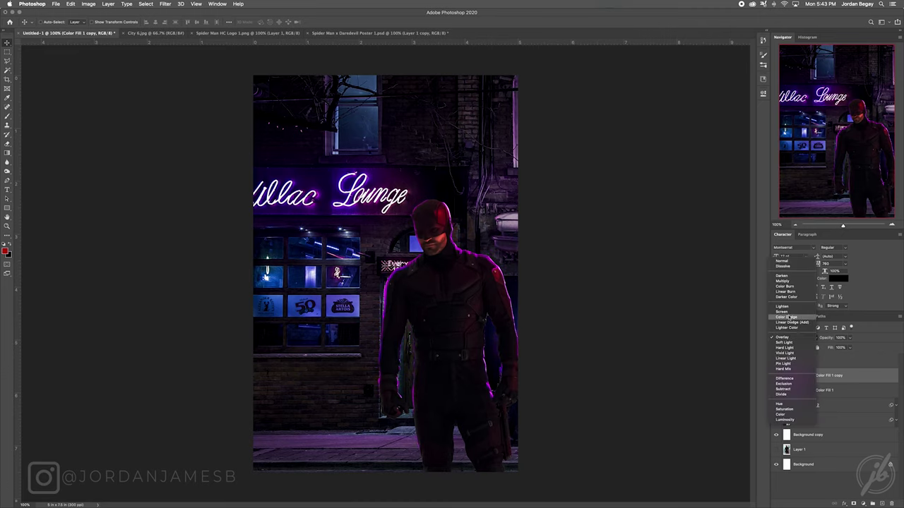
key("shift+alt+s")
Step: Lower the Color Fill 1 copy's opacity to 44% and compare the poster with the layer hidden and shown
left_click(840, 338)
type("40")
left_click_drag(823, 338, 869, 342)
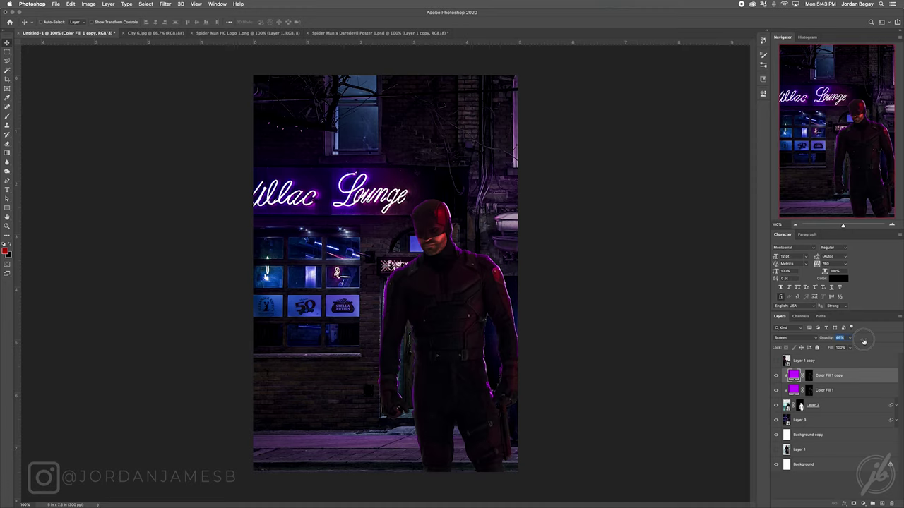
left_click_drag(864, 343, 863, 343)
type("44")
left_click(777, 376)
left_click(776, 378)
left_click(863, 504)
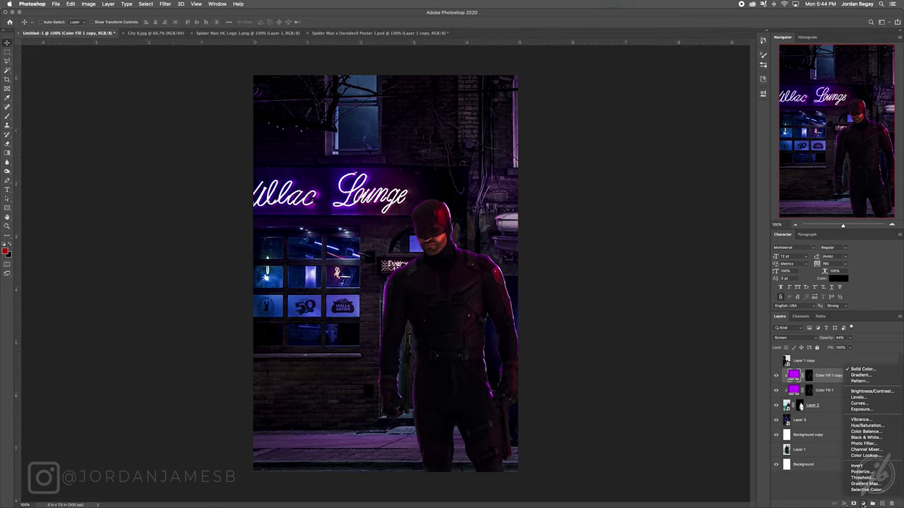
left_click(863, 370)
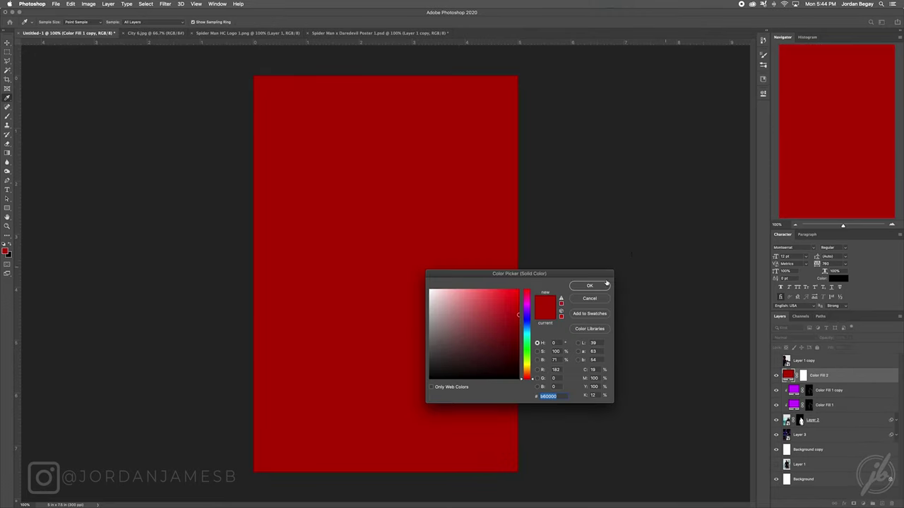
key("Escape")
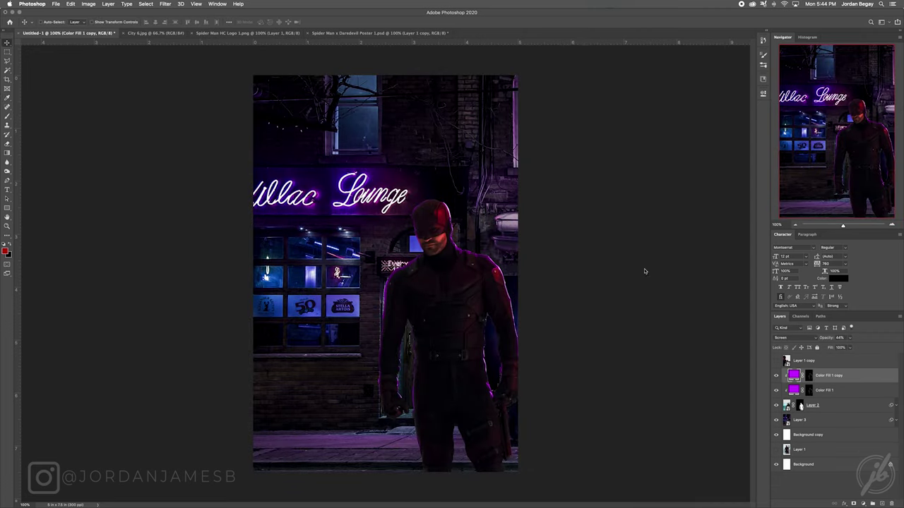
Step: Add a solid color fill layer in the same purple, cc00ff, above Color Fill 1 copy and clip it to Daredevil
double_click(794, 375)
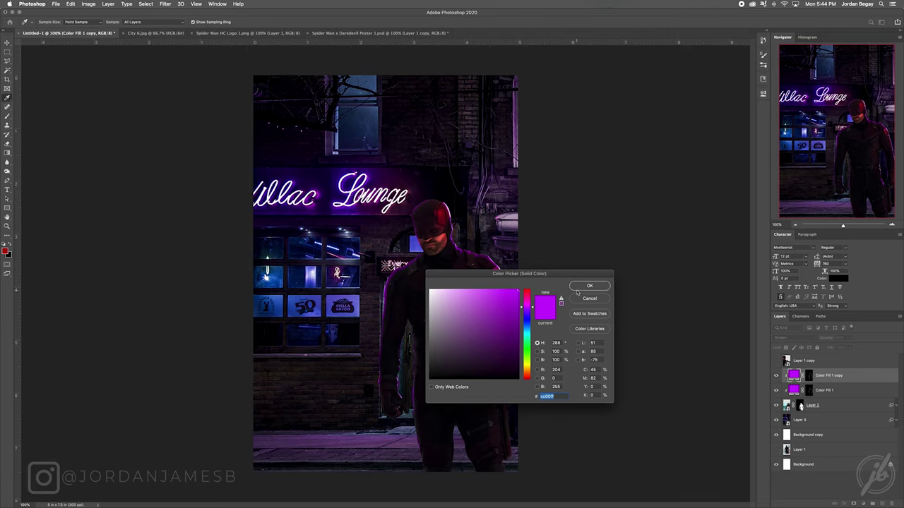
left_click(589, 285)
left_click(864, 504)
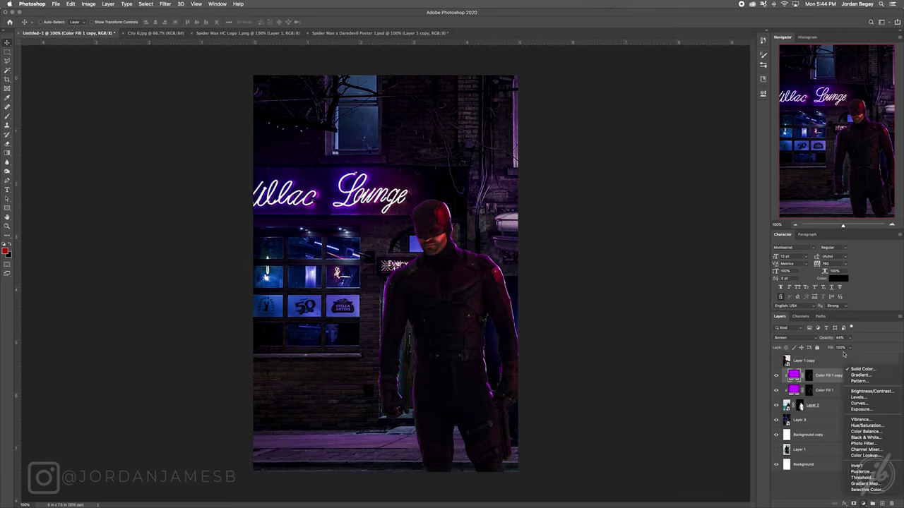
left_click(671, 199)
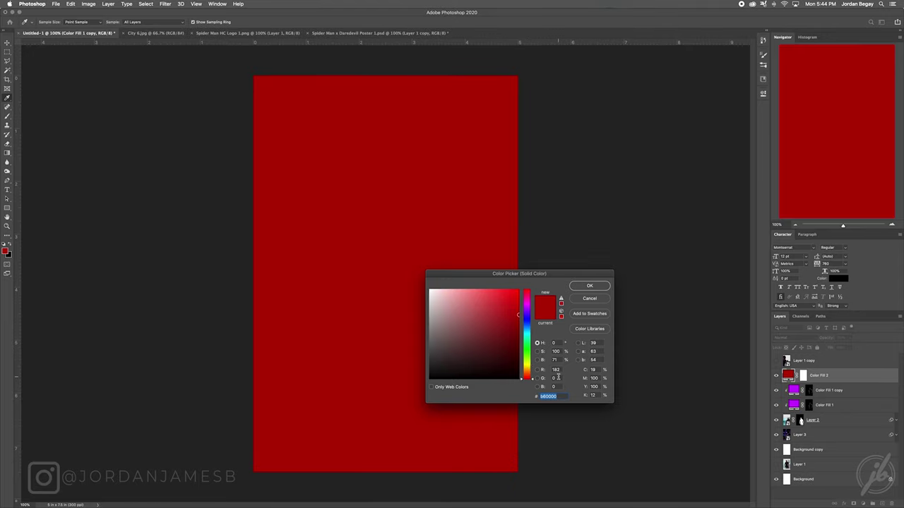
type("cc00ff")
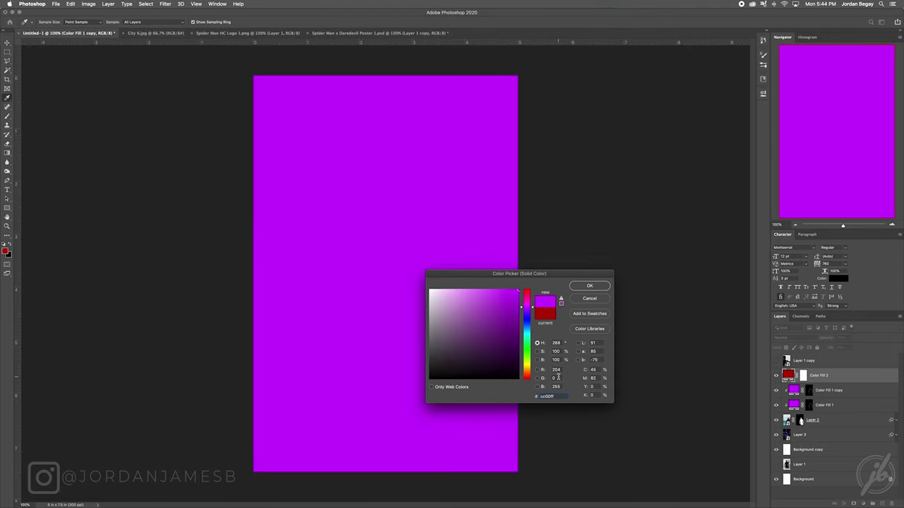
key("Return")
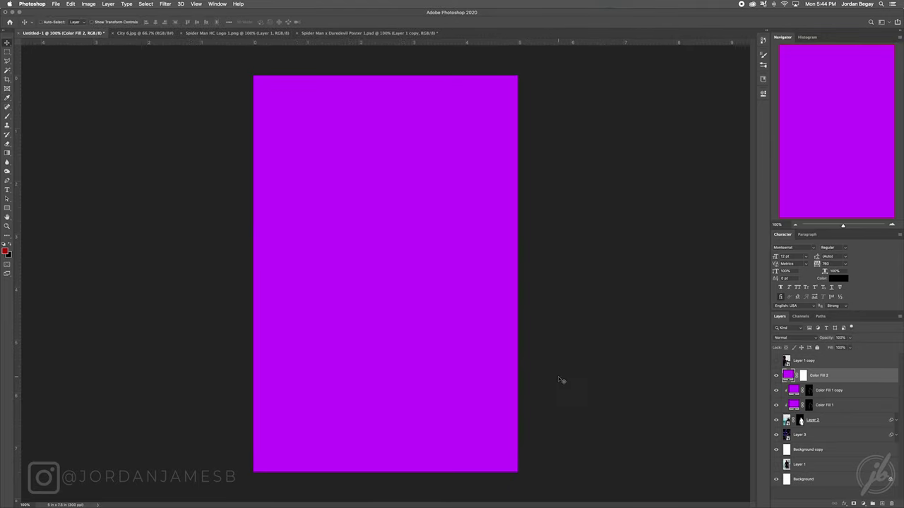
left_click(849, 382, "alt")
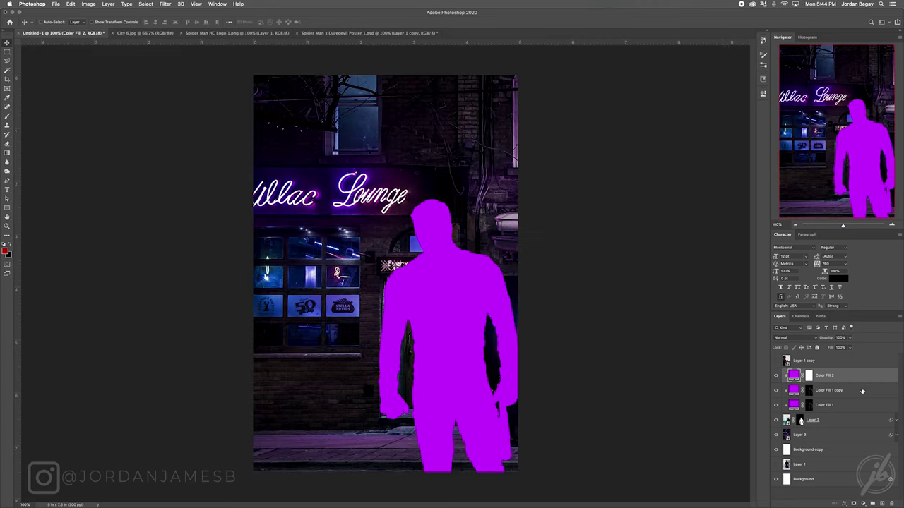
Step: Invert the Color Fill 2 mask to black and ready a white brush for painting on it
left_click(809, 375)
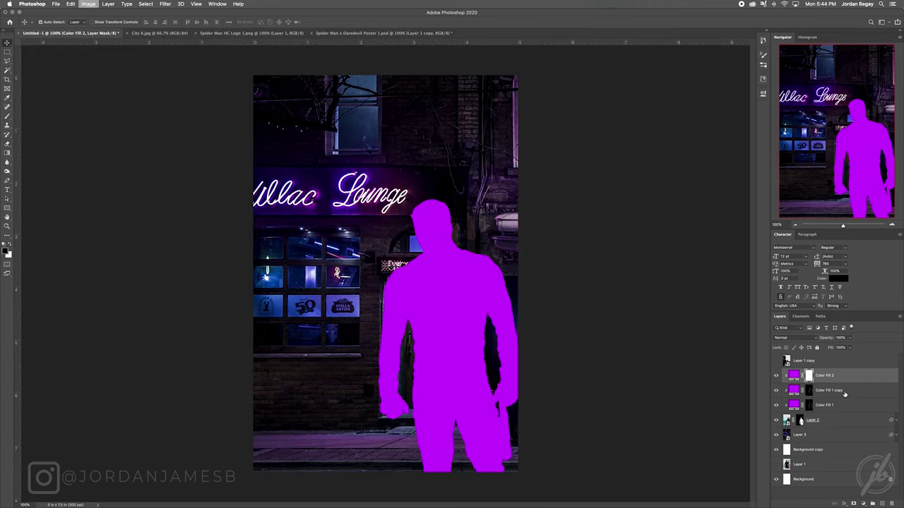
key("super+i")
key("x")
key("b")
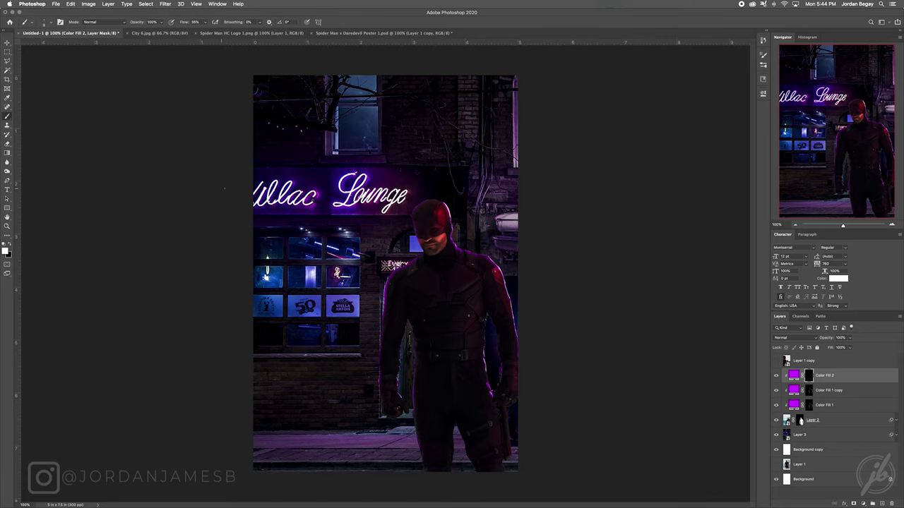
Step: Paint soft purple light over Daredevil's shoulders and arms on the Color Fill 2 mask with a lower-flow brush, and set the layer to Screen
left_click_drag(187, 22, 181, 21)
key("bracketright")
key("bracketright")
key("bracketleft")
key("bracketleft")
key("bracketleft")
key("bracketright")
key("bracketright")
key("bracketleft")
key("bracketleft")
key("bracketleft")
key("bracketleft")
key("x")
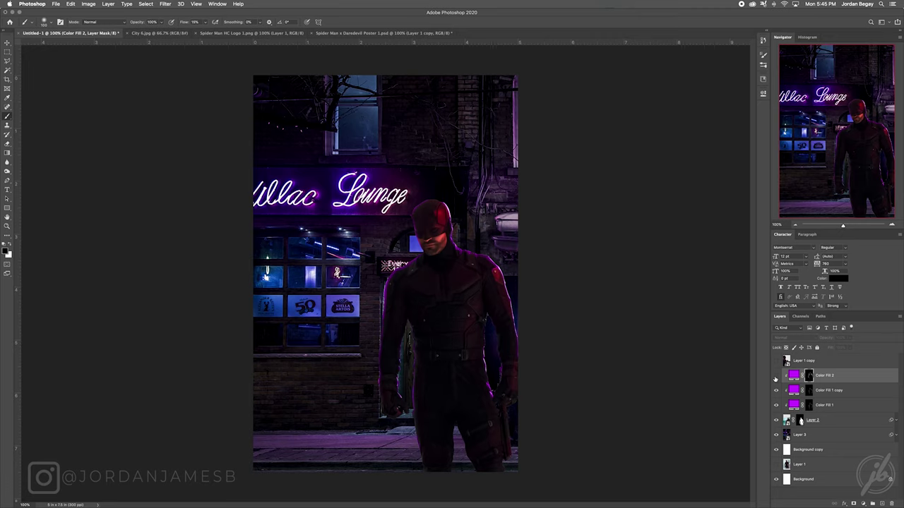
left_click(791, 338)
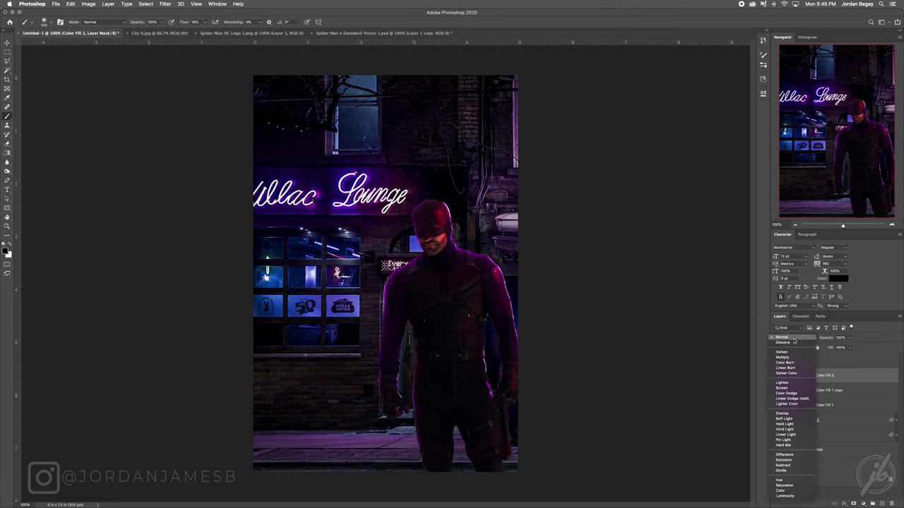
left_click(786, 385)
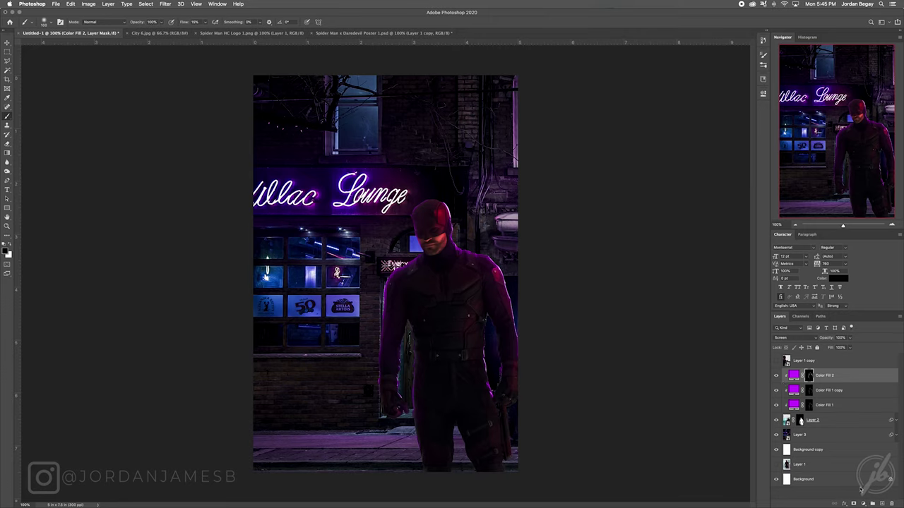
Step: Add a Color Balance adjustment clipped to Daredevil with midtones at red +11, magenta -10 and blue +11
left_click(864, 504)
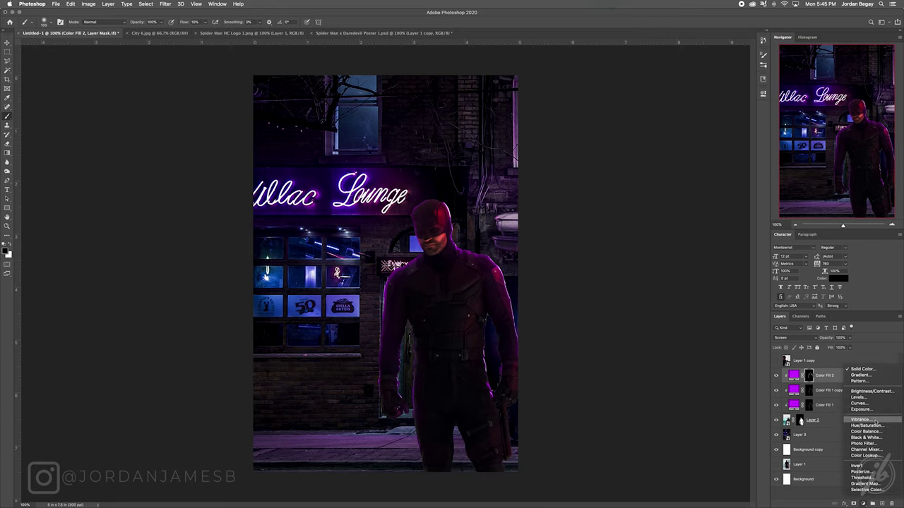
left_click(695, 207)
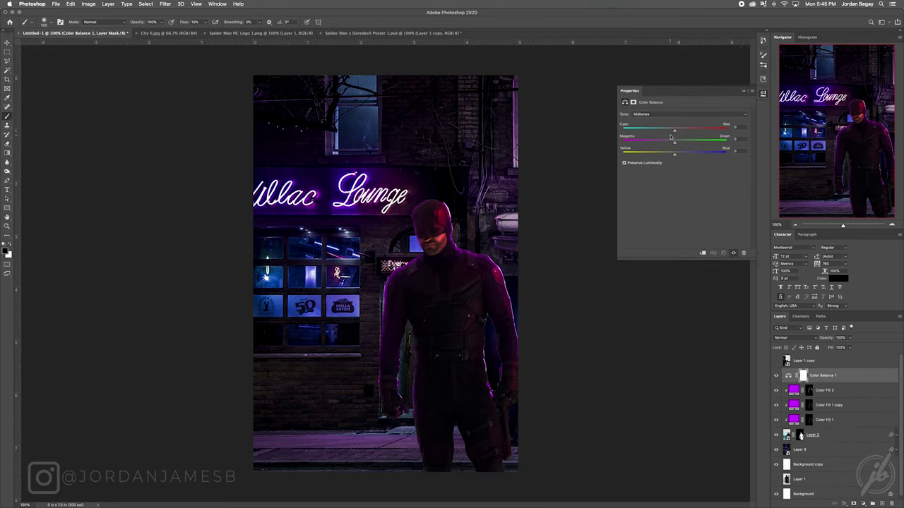
left_click_drag(675, 131, 681, 131)
mouse_move(676, 155)
left_mouse_down()
mouse_move(714, 155)
mouse_move(677, 155)
left_mouse_up()
left_click(704, 255)
mouse_move(677, 155)
left_mouse_down()
mouse_move(717, 155)
mouse_move(680, 157)
mouse_move(673, 144)
left_mouse_up()
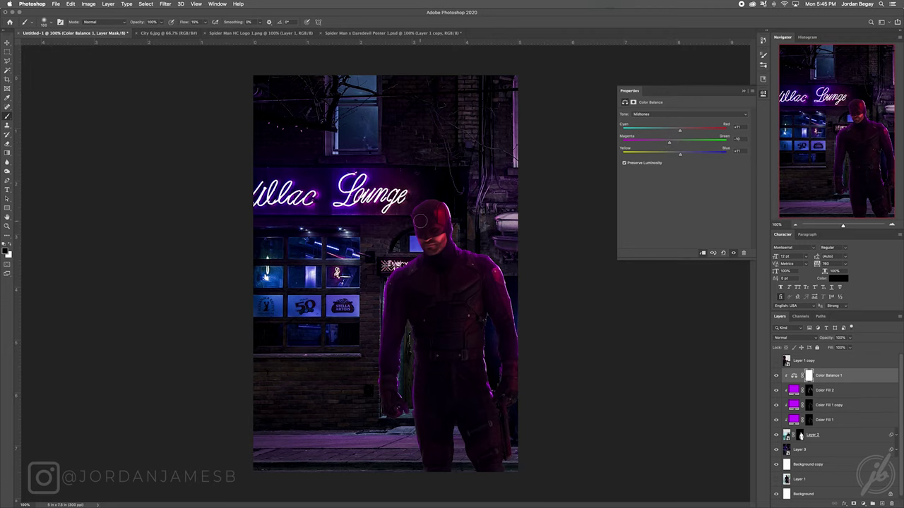
Step: Shift the Color Balance shadows to red +2 and blue +4
left_click(697, 114)
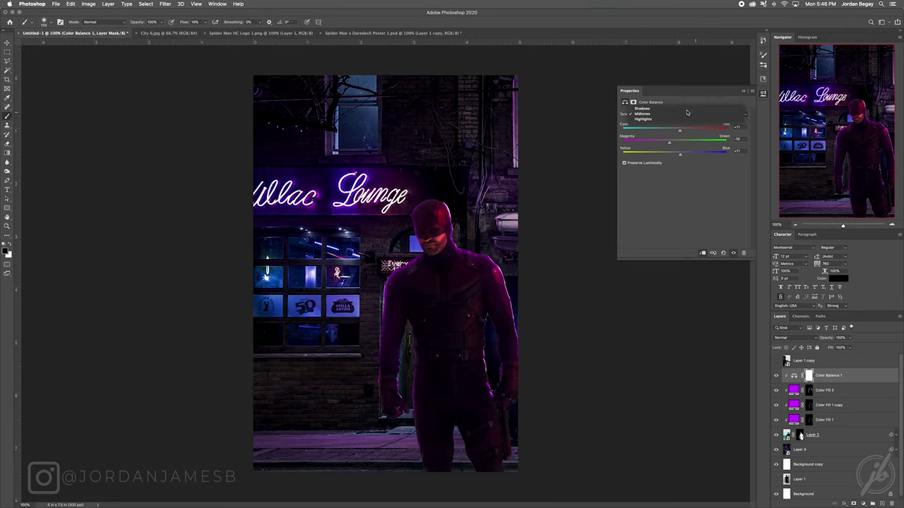
left_click(680, 108)
left_click_drag(675, 131, 678, 155)
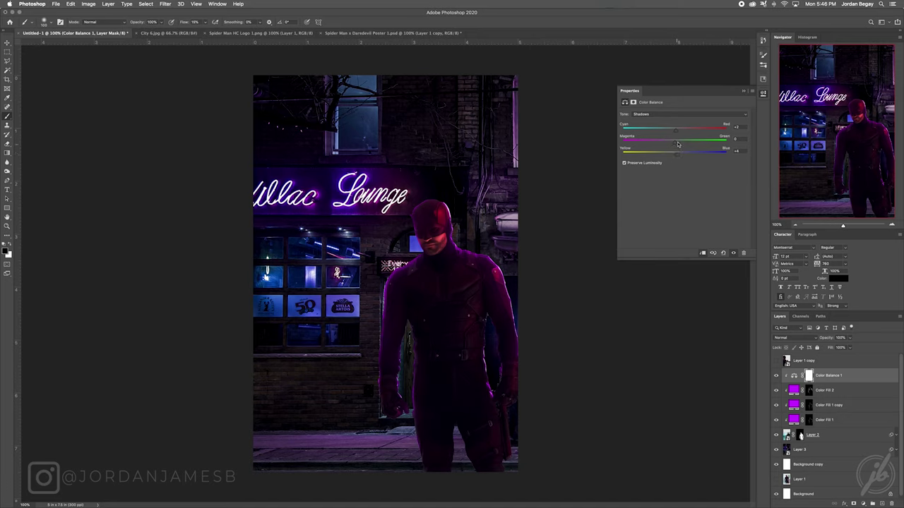
left_click(743, 94)
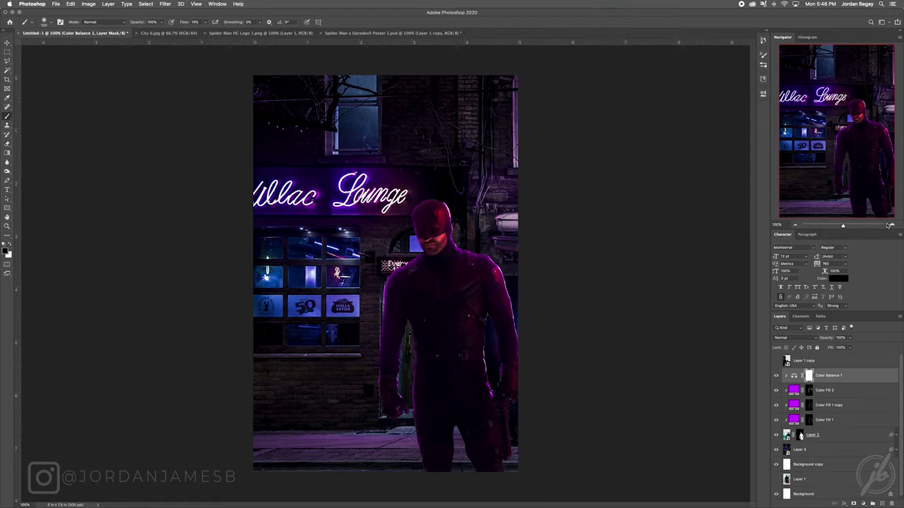
Step: Reduce the purple light over Daredevil's cowl by painting black on the Color Fill 2 mask
left_click(890, 224)
left_click(889, 224)
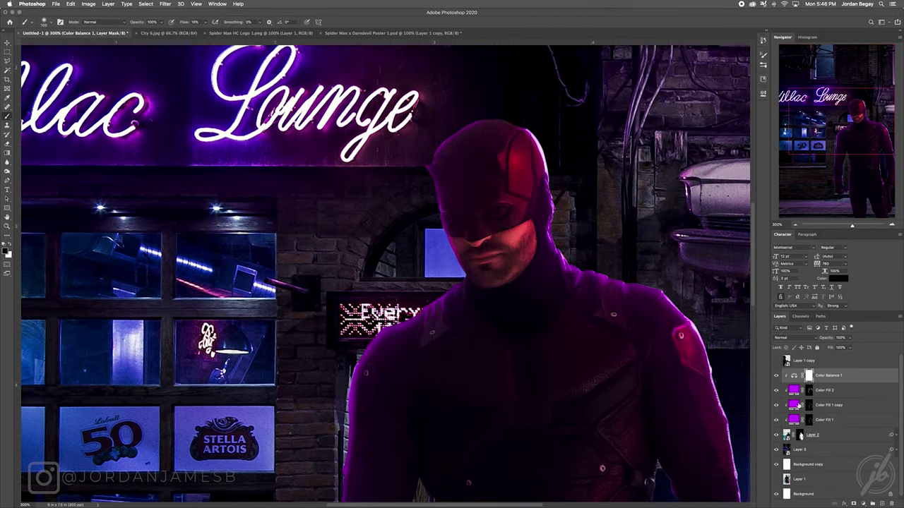
left_click(810, 391)
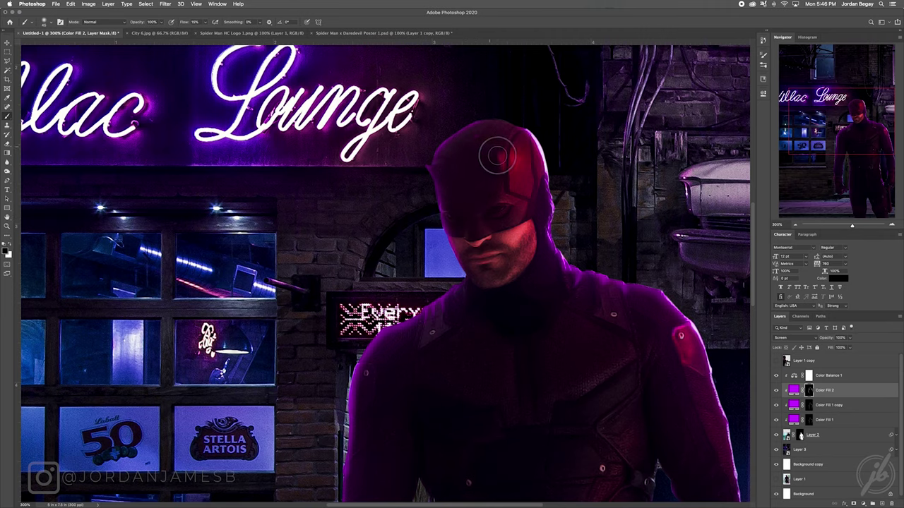
key("v")
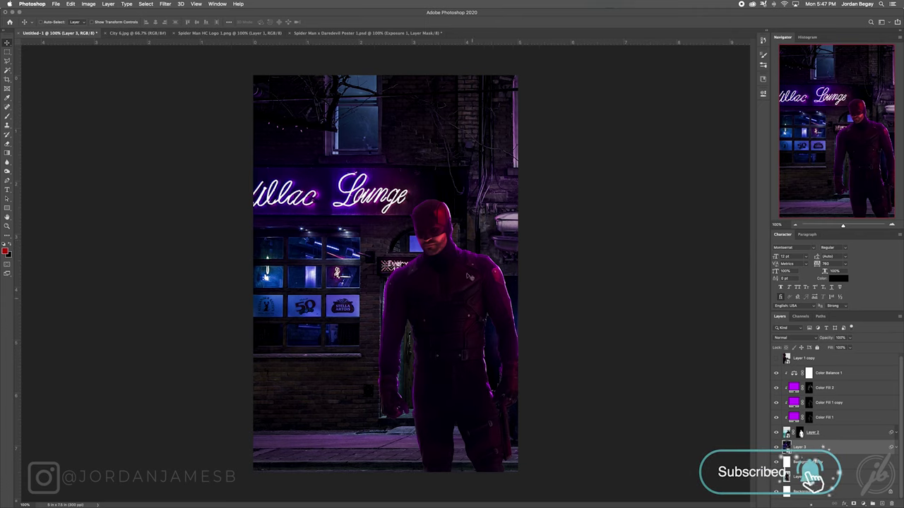
Step: Add an Exposure adjustment directly above Layer 2, clipped to Daredevil
left_click(892, 225)
mouse_move(853, 171)
left_mouse_down()
mouse_move(857, 151)
mouse_move(857, 173)
left_mouse_up()
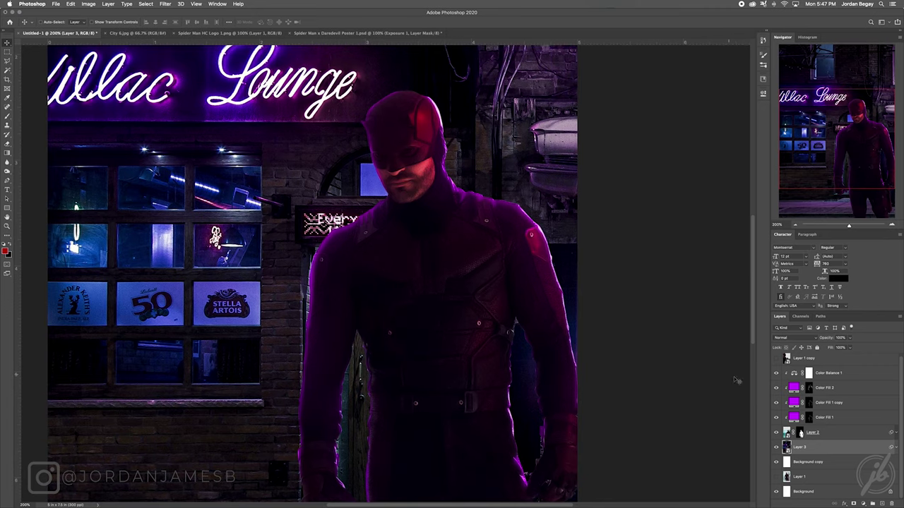
left_click(830, 436)
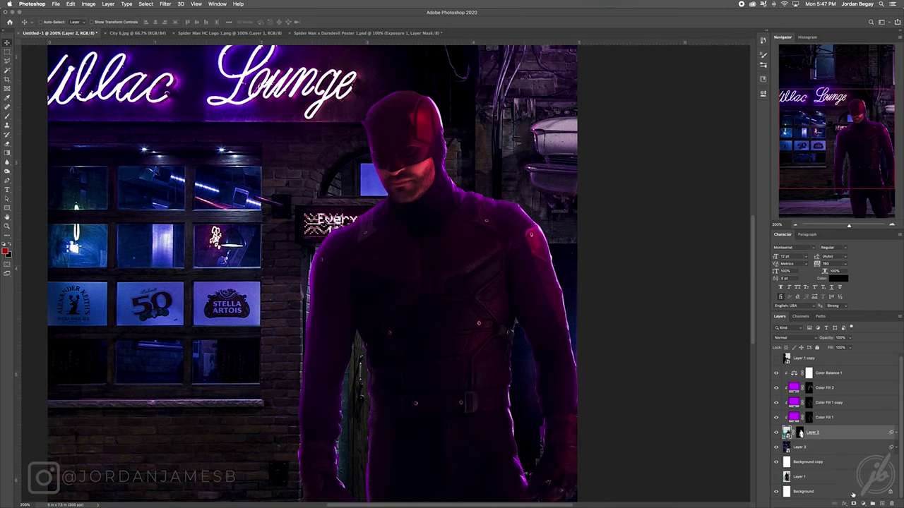
left_click(863, 503)
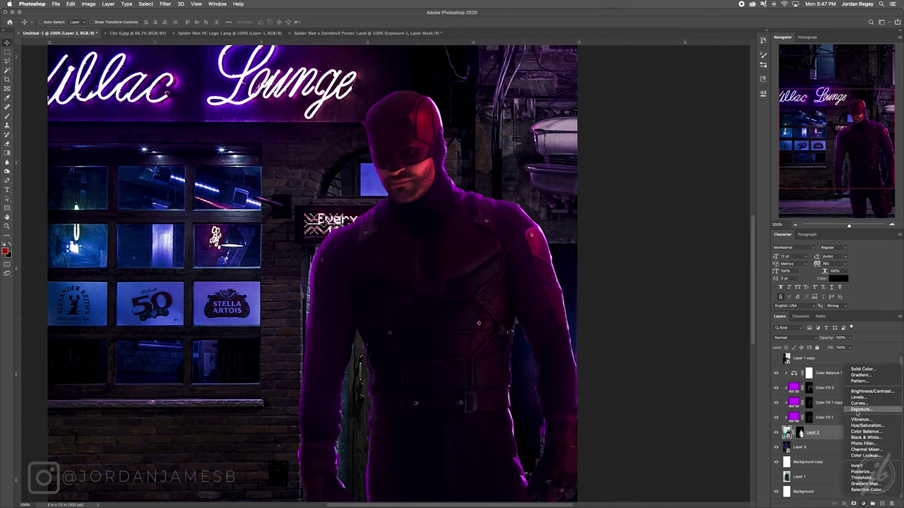
left_click(860, 410)
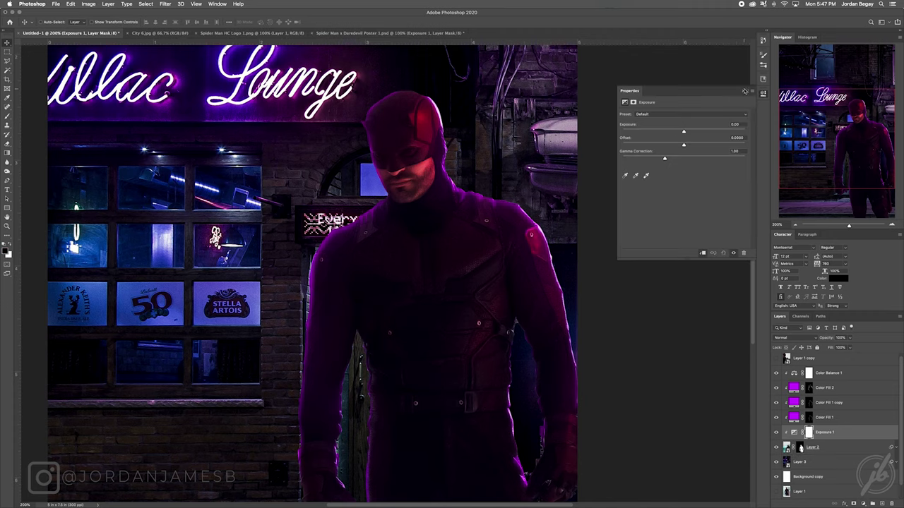
Step: Set the Exposure adjustment's gamma correction to 0.94 and its exposure to +0.71
left_click(745, 91)
double_click(794, 432)
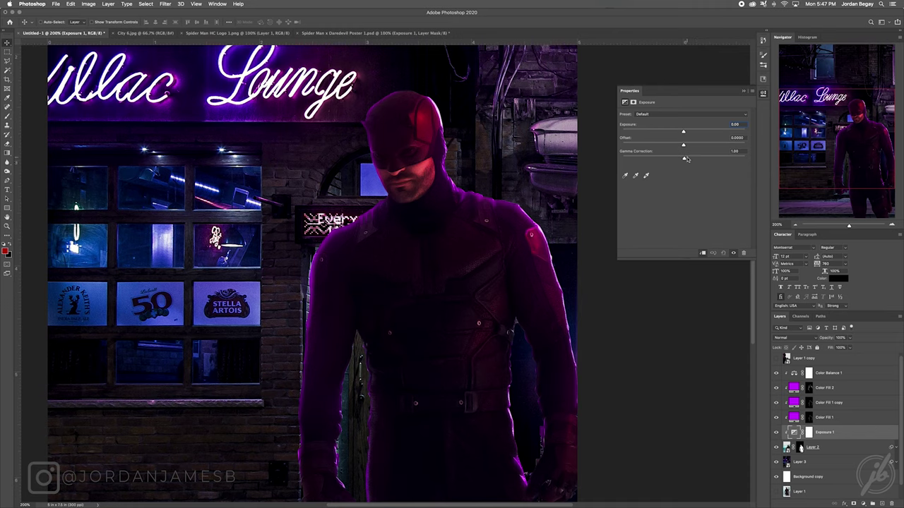
left_click_drag(684, 160, 686, 160)
left_click_drag(685, 132, 691, 132)
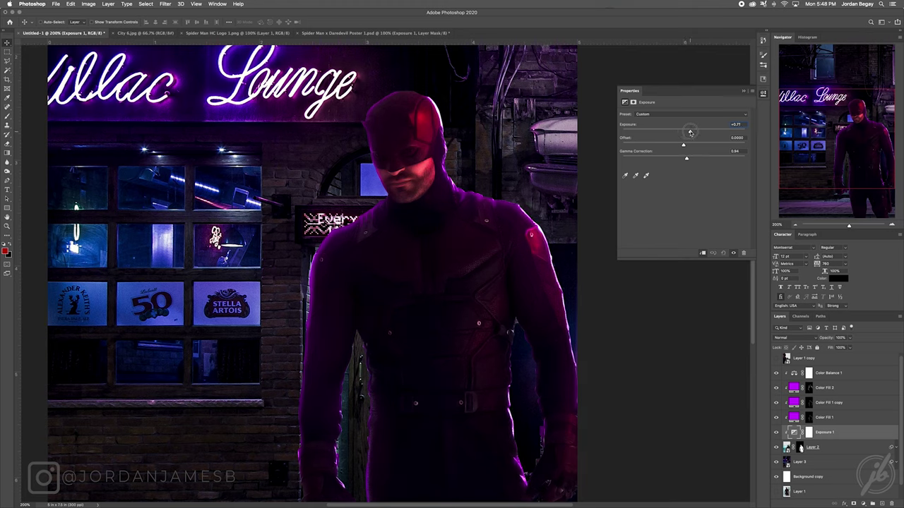
Step: Add a black Solid Color fill above Exposure 1, clipped to Daredevil, and invert its mask
left_click(745, 92)
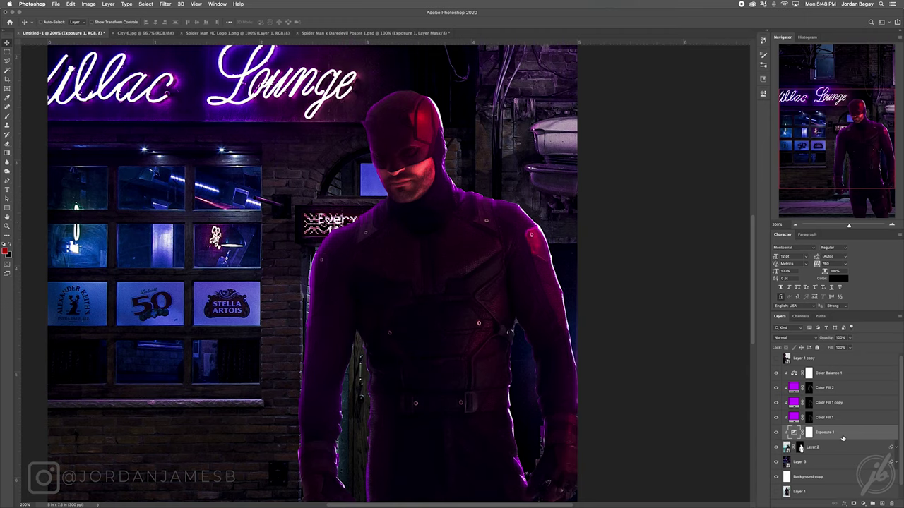
left_click(815, 144)
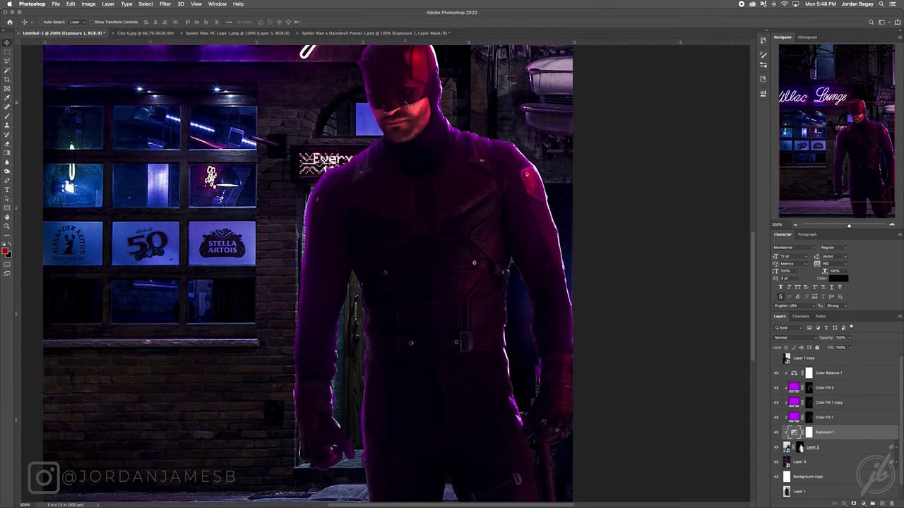
left_click_drag(822, 167, 839, 179)
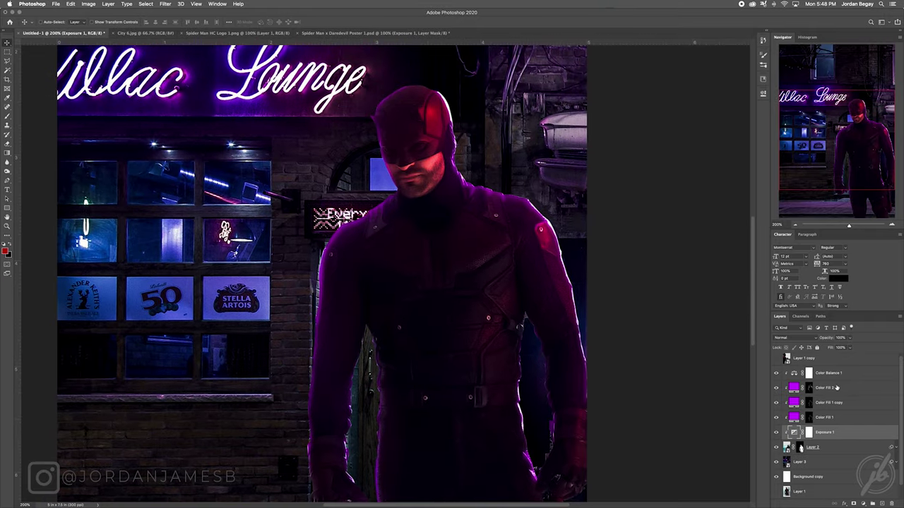
left_click(863, 504)
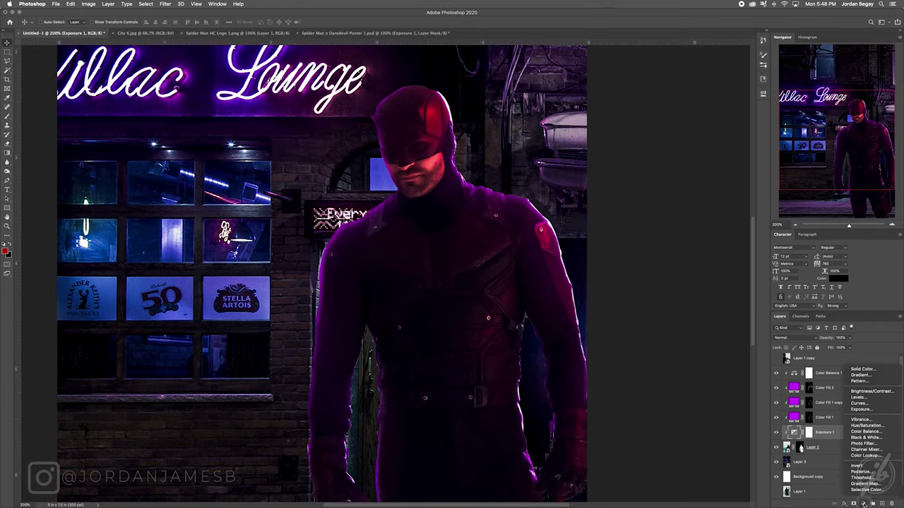
left_click(863, 370)
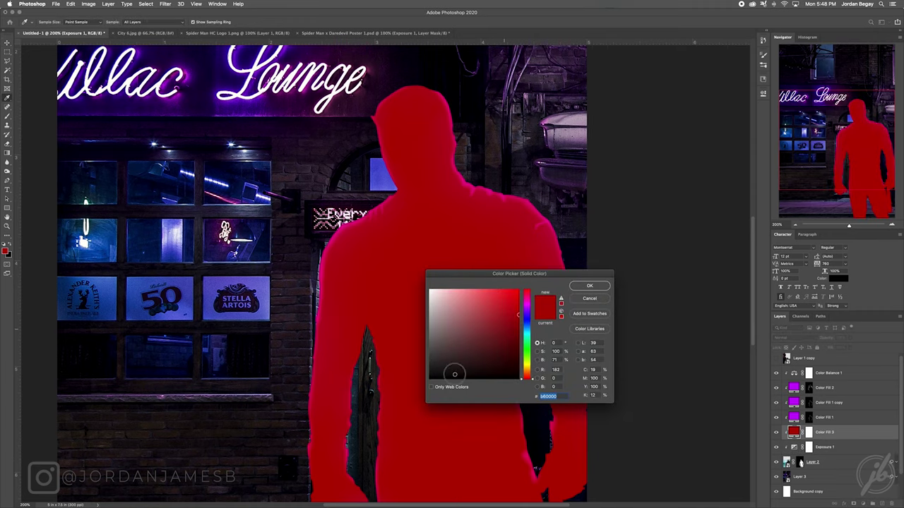
left_click_drag(456, 369, 426, 386)
key("Return")
left_click(809, 433)
key("ctrl+i")
Step: Deepen the shadows over Daredevil's torso, legs and cowl by painting white on the black fill's mask at a reduced brush flow
key("b")
key("x")
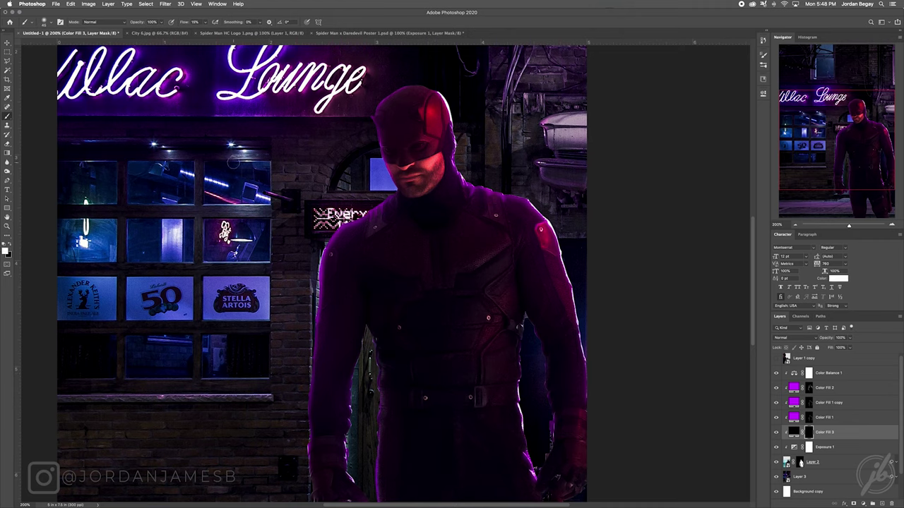
left_click(183, 24)
left_click_drag(881, 155, 879, 165)
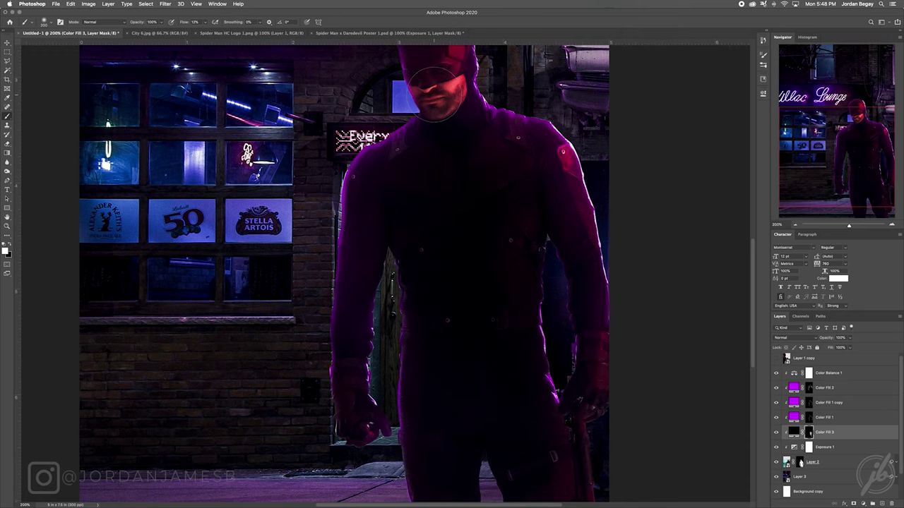
scroll(438, 198, "up", 3)
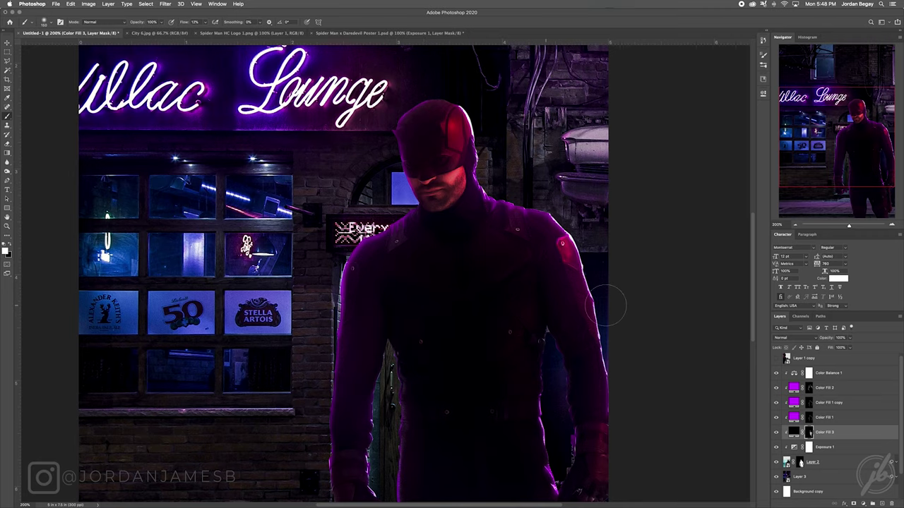
scroll(396, 325, "down", 5)
mouse_move(849, 225)
left_mouse_down()
mouse_move(797, 234)
mouse_move(844, 225)
left_mouse_up()
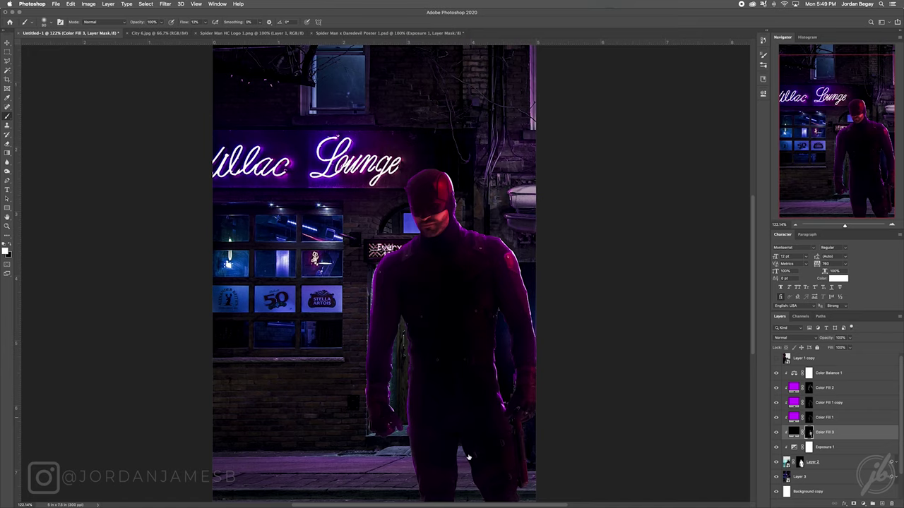
Step: Select the Color Fill 2 mask and make black the painting colour
left_click(814, 406)
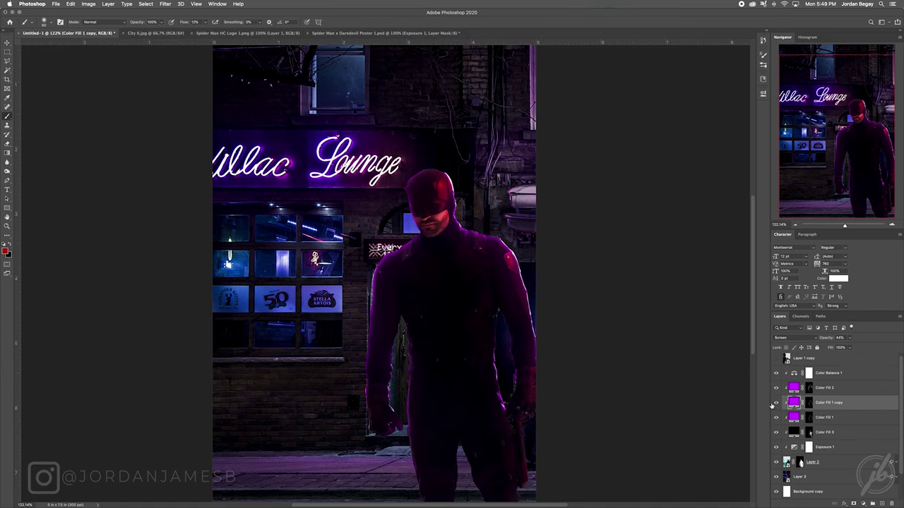
left_click(808, 388)
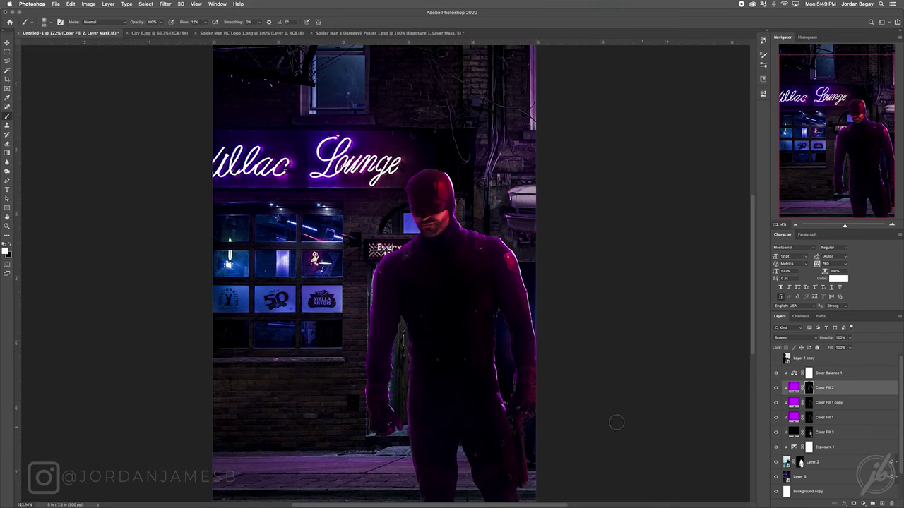
key("x")
Step: Rename the black Color Fill 3 layer as Shadows and compare Daredevil with it hidden and shown
left_click(826, 436)
left_click(777, 434)
left_click(776, 433)
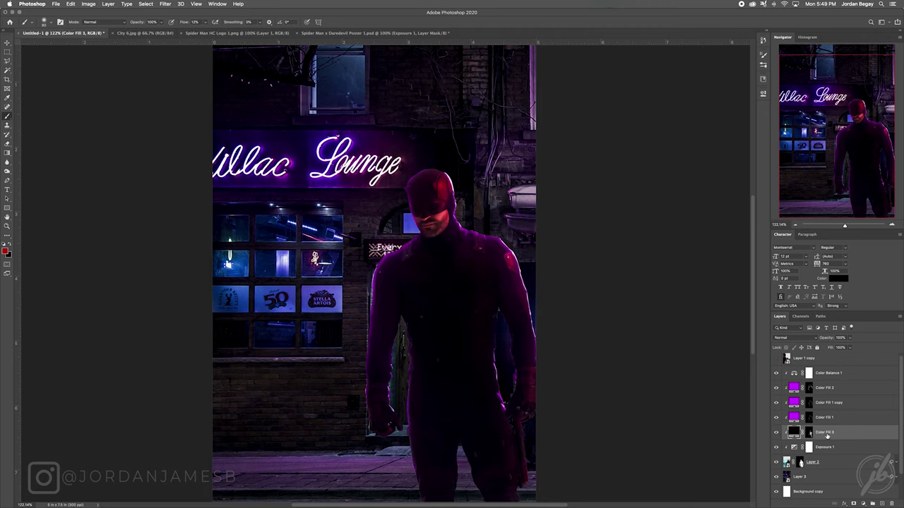
key("Return")
left_click(777, 434)
left_click(776, 433)
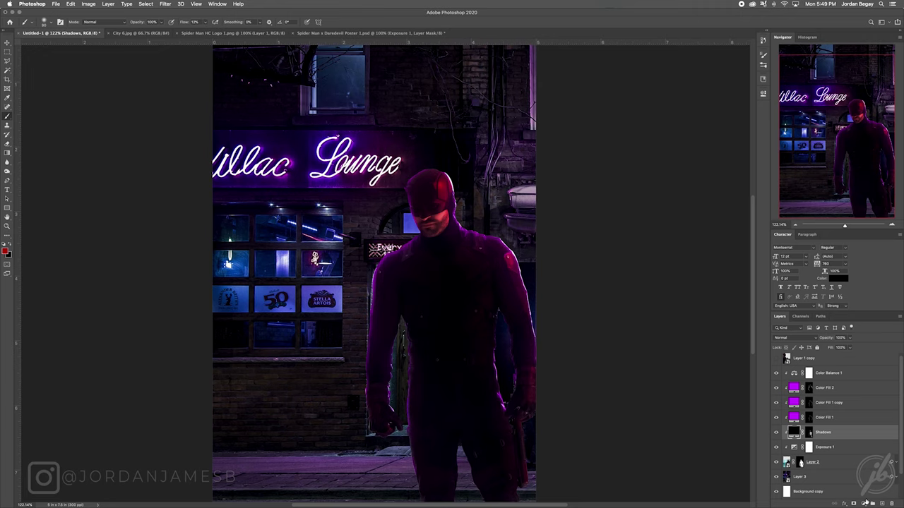
Step: Add a white Solid Color fill above Shadows, clipped to Daredevil, and name it Highlights
left_click(863, 502)
left_click(863, 372)
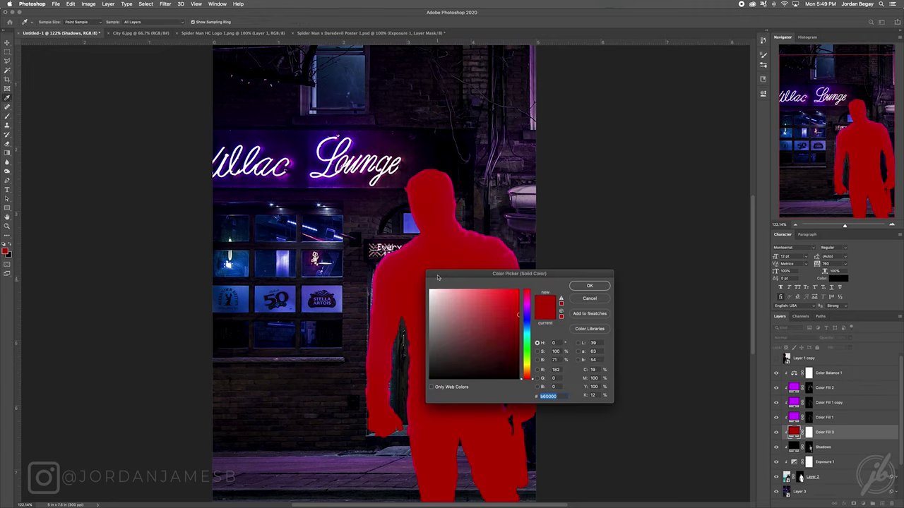
left_click_drag(435, 292, 427, 288)
key("Return")
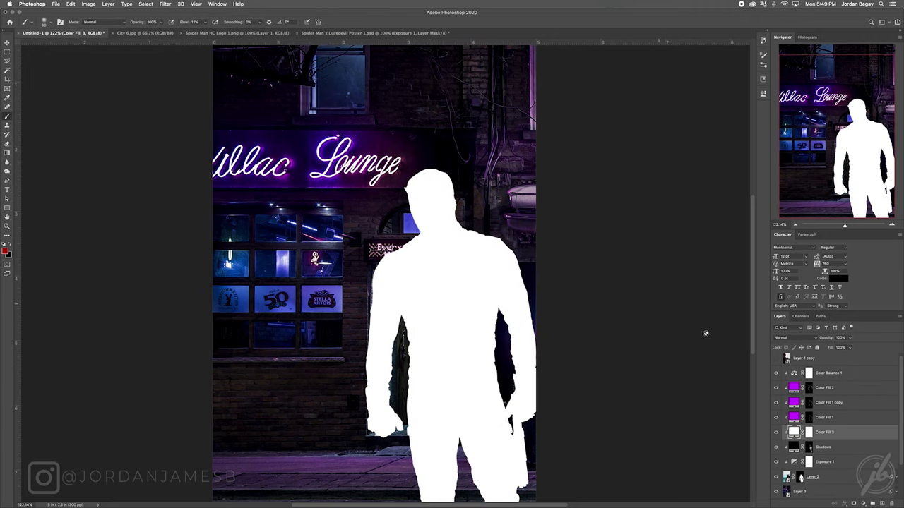
type("Highlights")
key("Return")
Step: Invert the Highlights mask and paint white along the edges of Daredevil's cowl, shoulders and arms at a higher brush flow
left_click(809, 432)
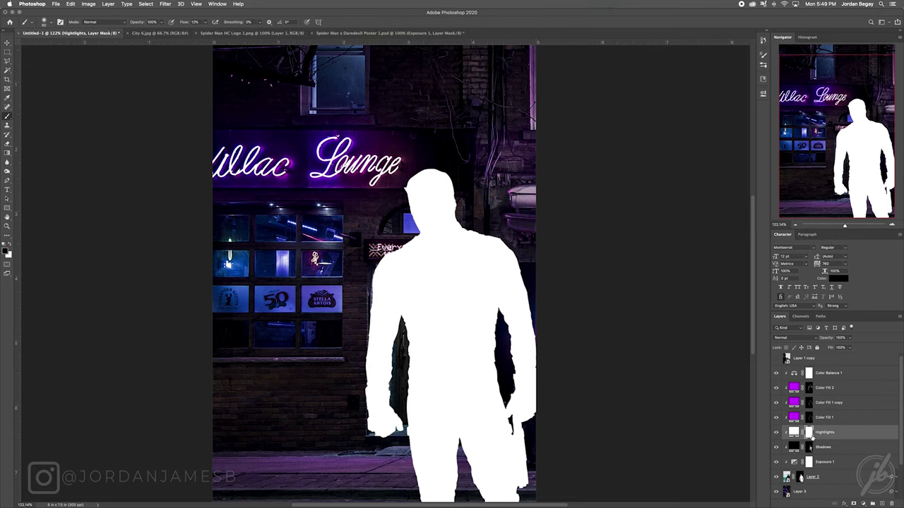
key("super+i")
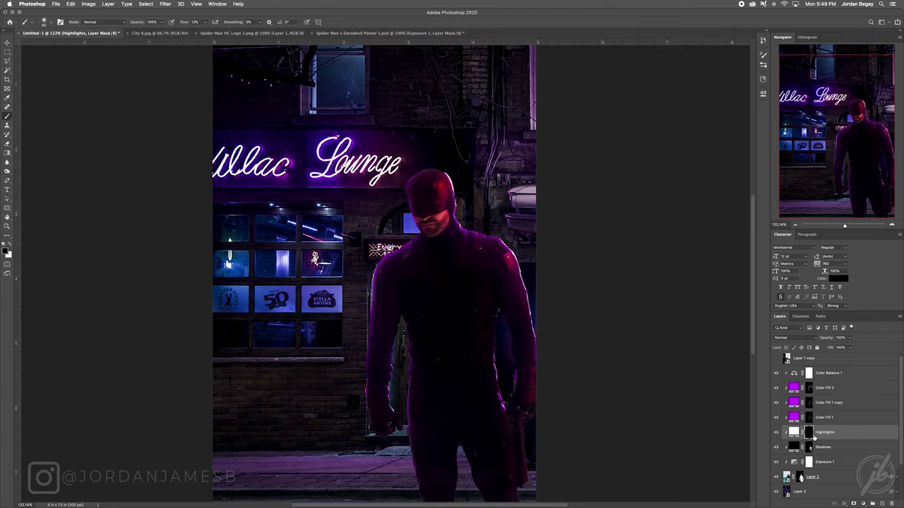
key("x")
left_click_drag(186, 26, 193, 28)
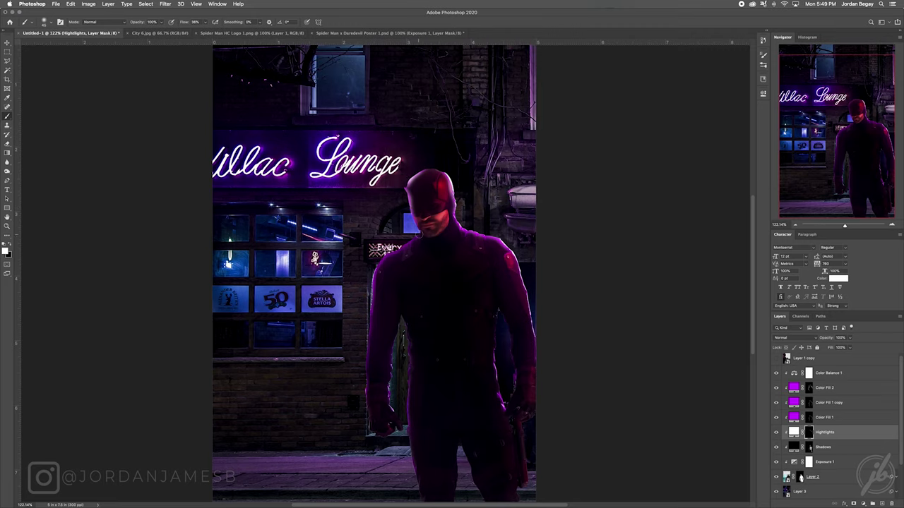
left_click_drag(385, 260, 386, 245)
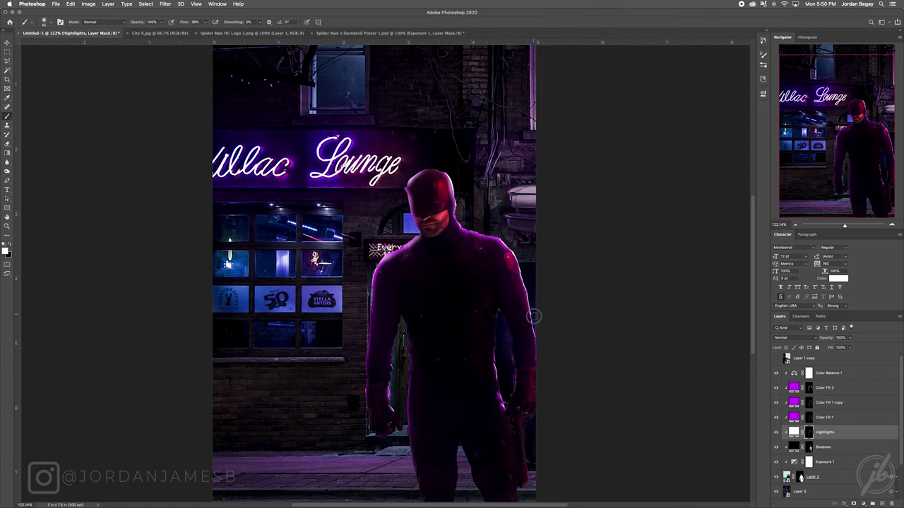
left_click_drag(535, 323, 511, 248)
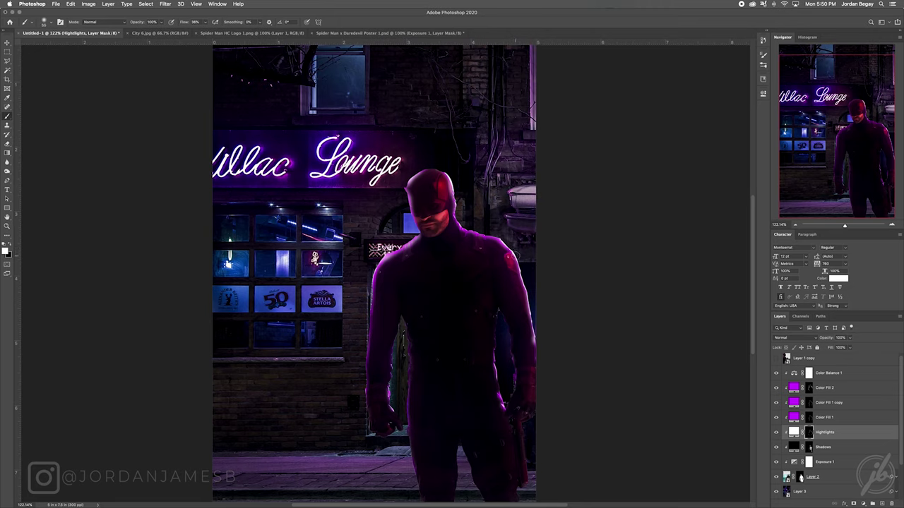
Step: Set the Highlights layer's blend mode to Overlay and compare the figure with the layer hidden and shown
left_click(777, 432)
left_click(776, 432)
left_click(792, 337)
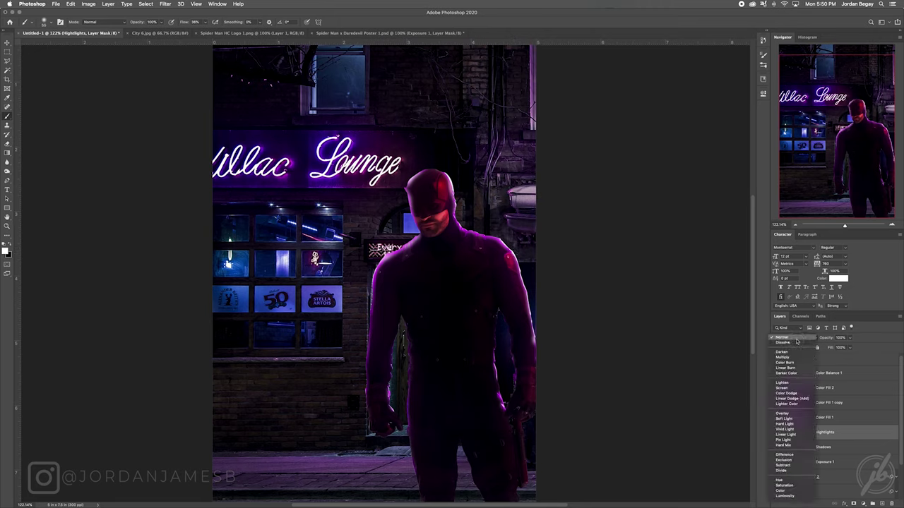
left_click(798, 413)
left_click(778, 432)
left_click(777, 432)
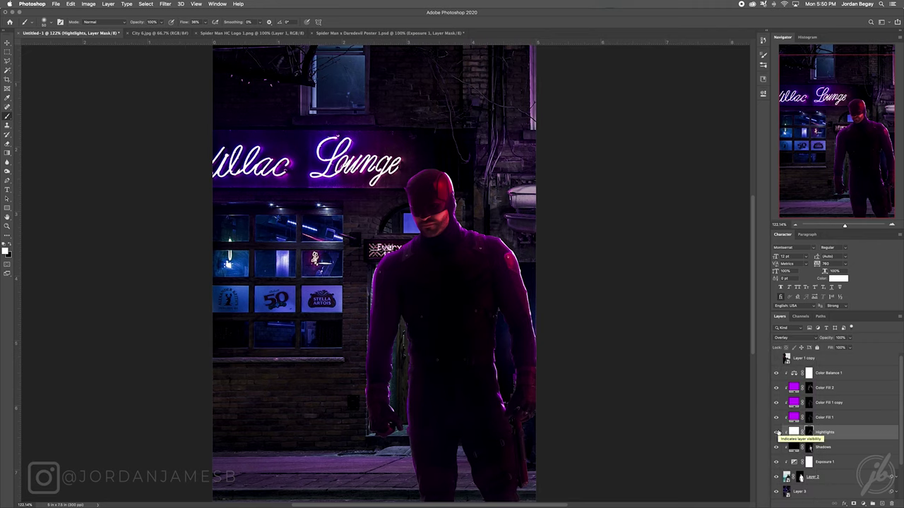
left_click(778, 432)
left_click(777, 432)
Step: Extend the white rim highlights along Daredevil's arms and lower body on the Highlights mask
left_click(891, 226)
left_click(892, 226)
left_click_drag(865, 151, 866, 124)
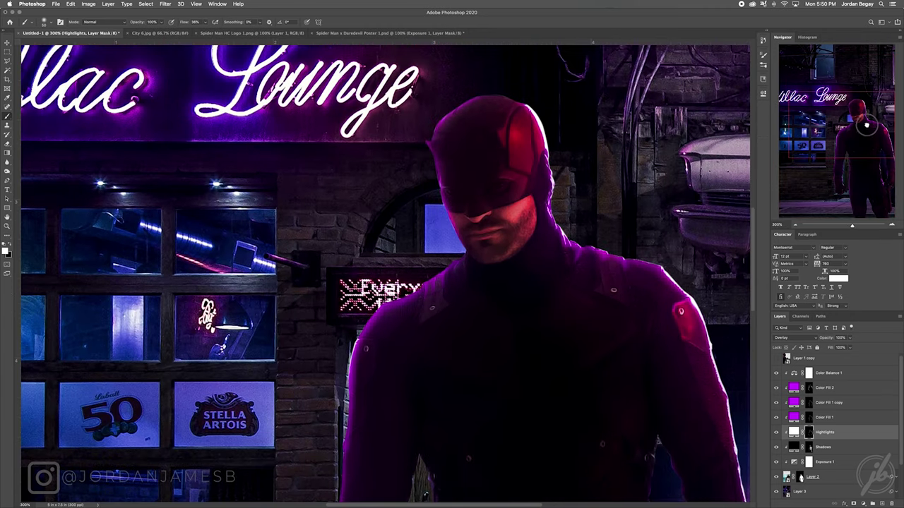
left_click(796, 226)
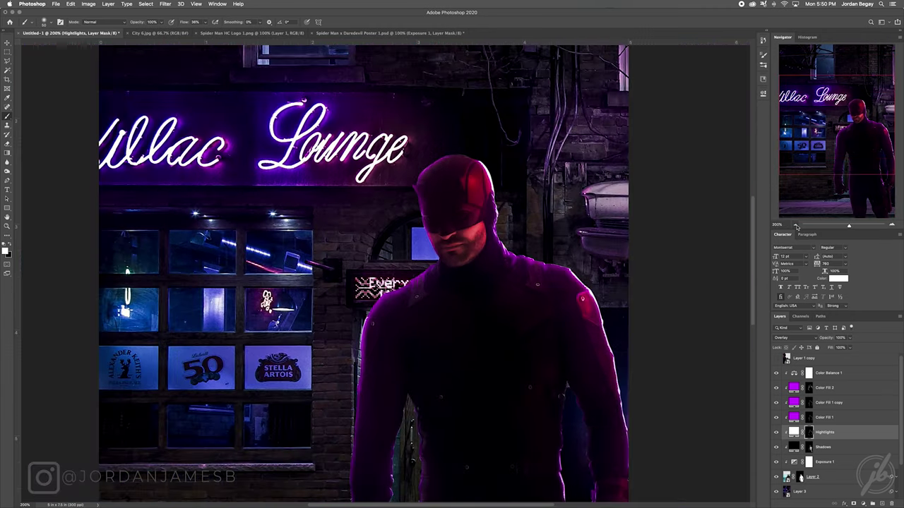
left_click_drag(823, 174, 829, 198)
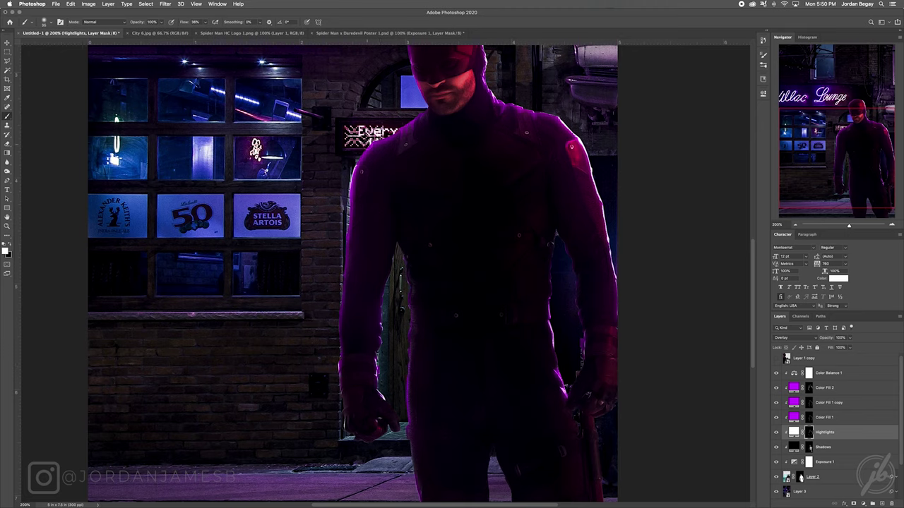
key("ctrl+minus")
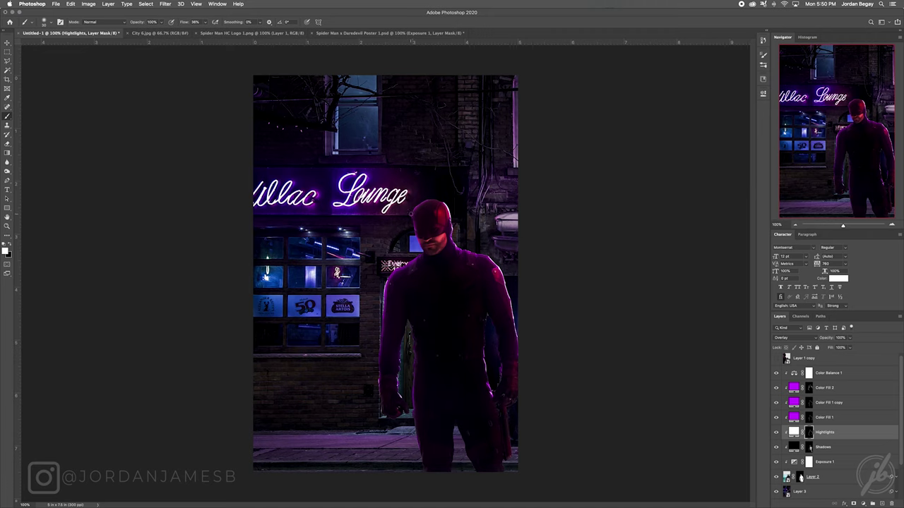
Step: Refine the Highlights mask along Daredevil's cowl, neck and shoulder edges, and compare the poster with the layer hidden and shown
key("ctrl+plus")
key("ctrl+plus")
key("ctrl+plus")
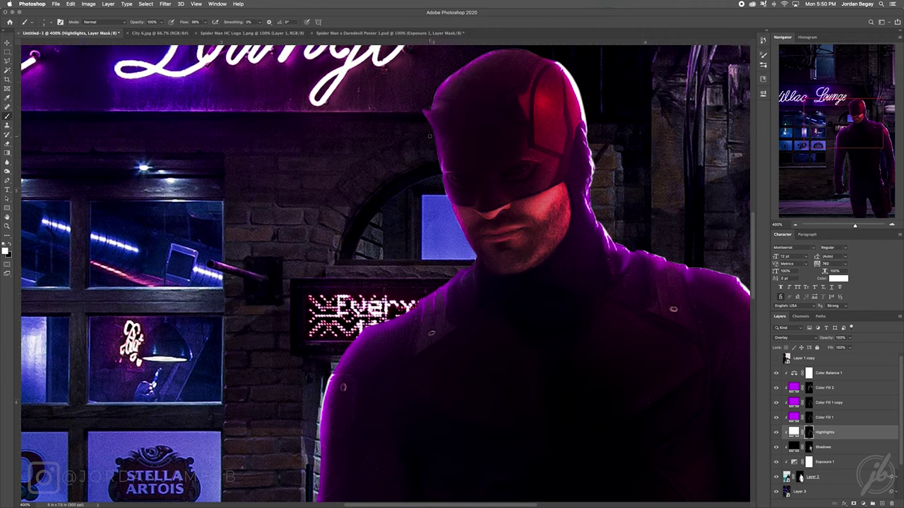
key("x")
key("x")
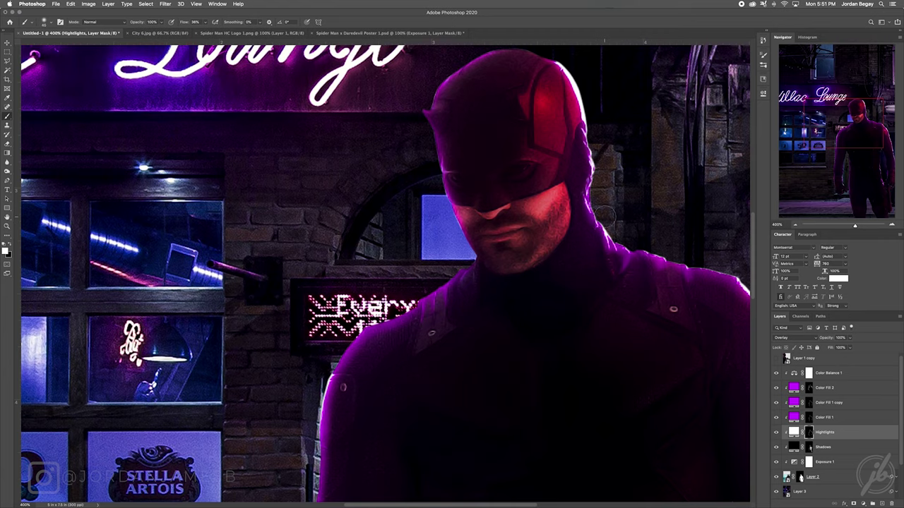
mouse_move(601, 217)
left_mouse_down()
mouse_move(586, 170)
mouse_move(592, 131)
mouse_move(614, 251)
mouse_move(720, 272)
left_mouse_up()
left_click(796, 226)
left_click(796, 225)
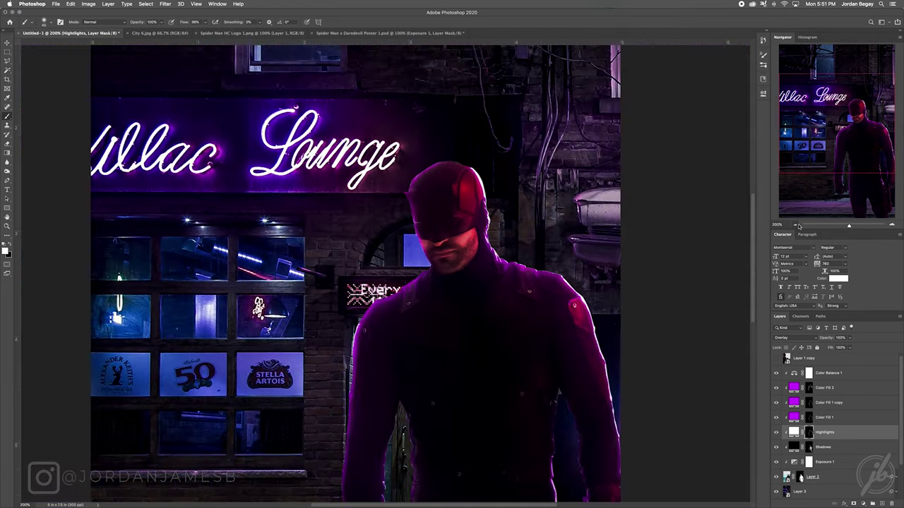
left_click(796, 225)
left_click(776, 433)
left_click(777, 433)
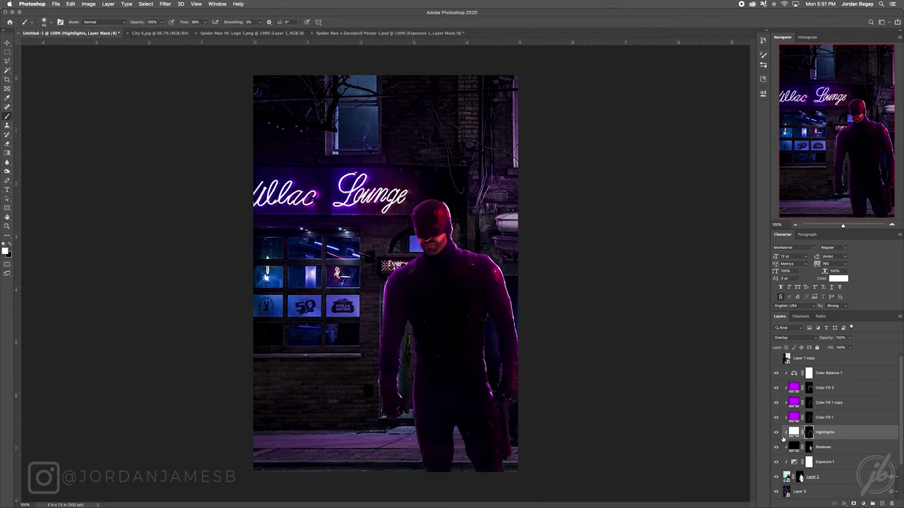
Step: Add a Solid Color fill of #cc00ff directly above Layer 3, behind Daredevil, and select its mask
key("v")
scroll(843, 433, "down", 3)
left_click(817, 450)
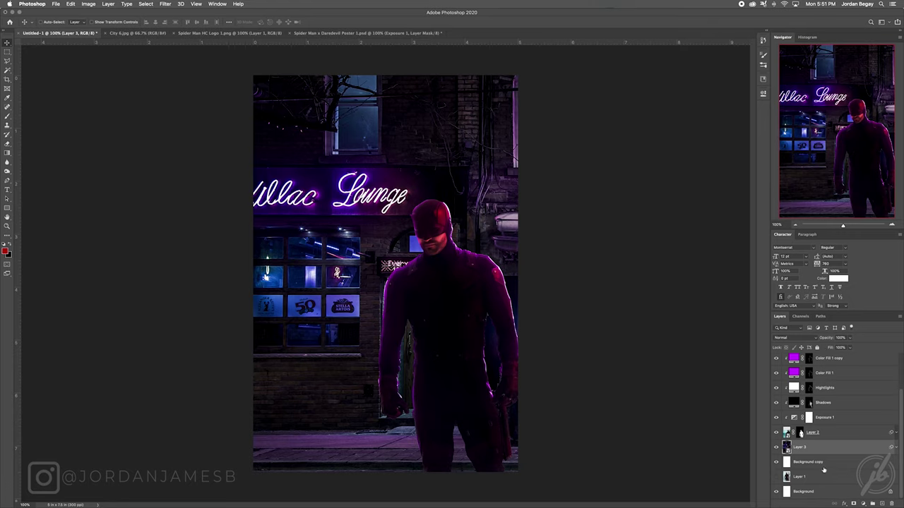
left_click(863, 503)
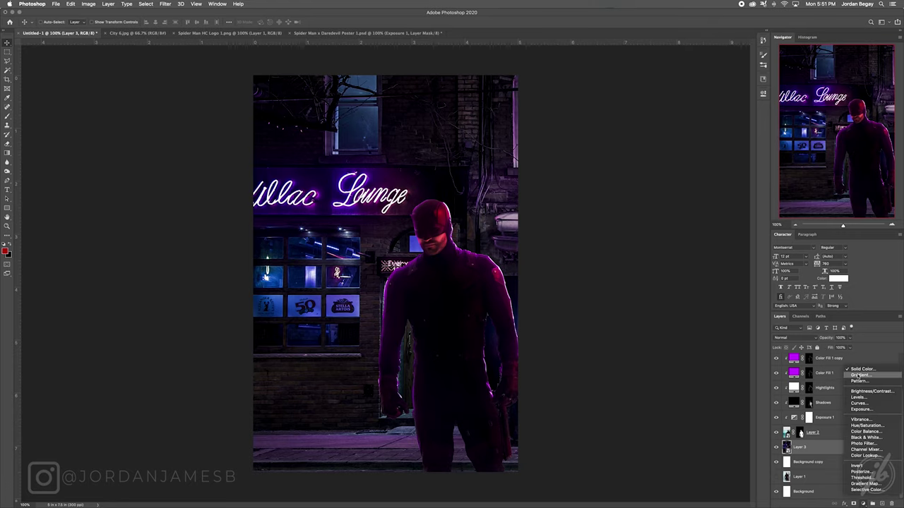
left_click(861, 370)
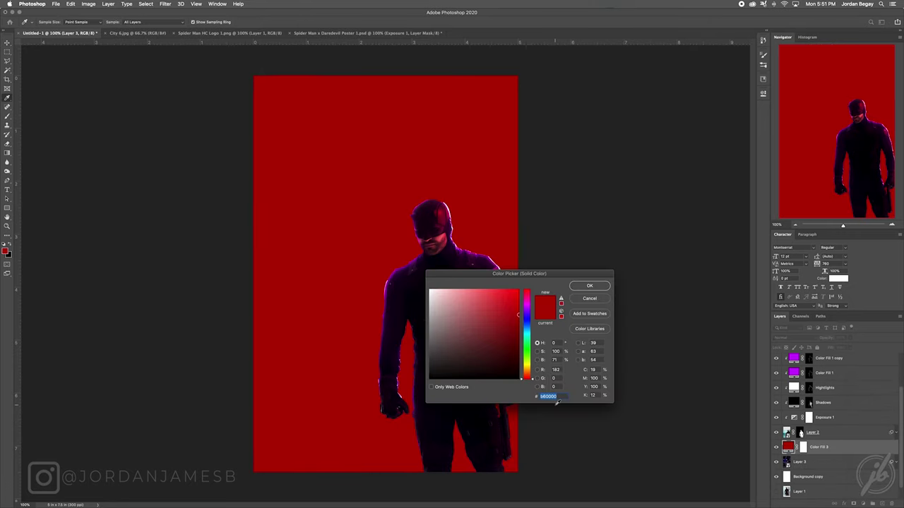
type("cc00ff")
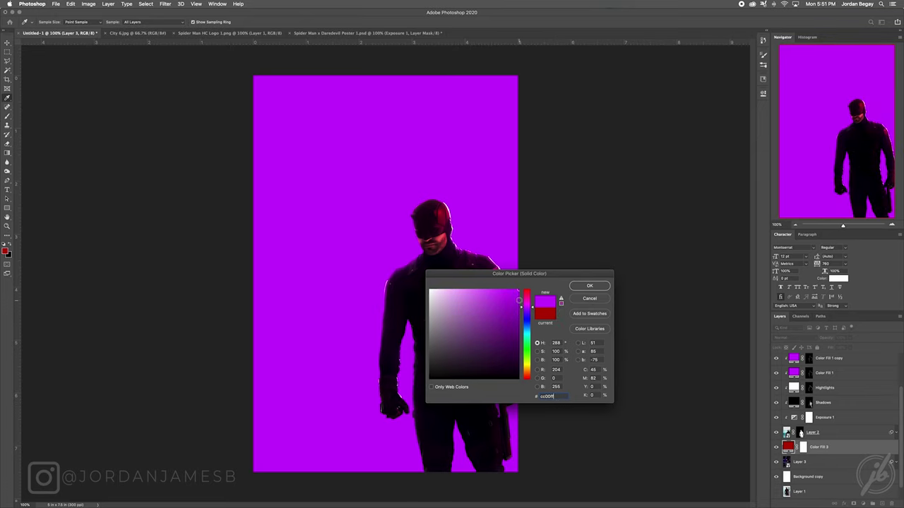
key("Return")
left_click(806, 452)
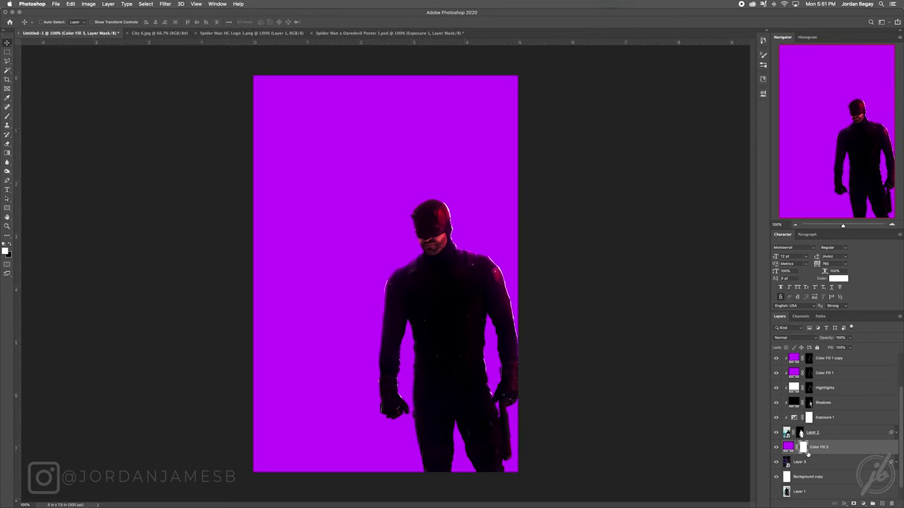
Step: Invert the Color Fill 3 mask to black and ready an enlarged brush at 23% flow for painting on it
key("super+i")
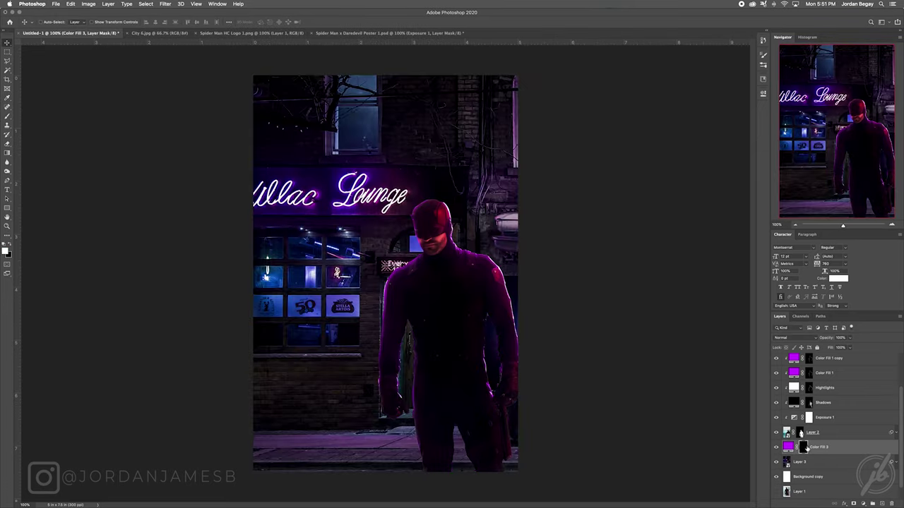
key("b")
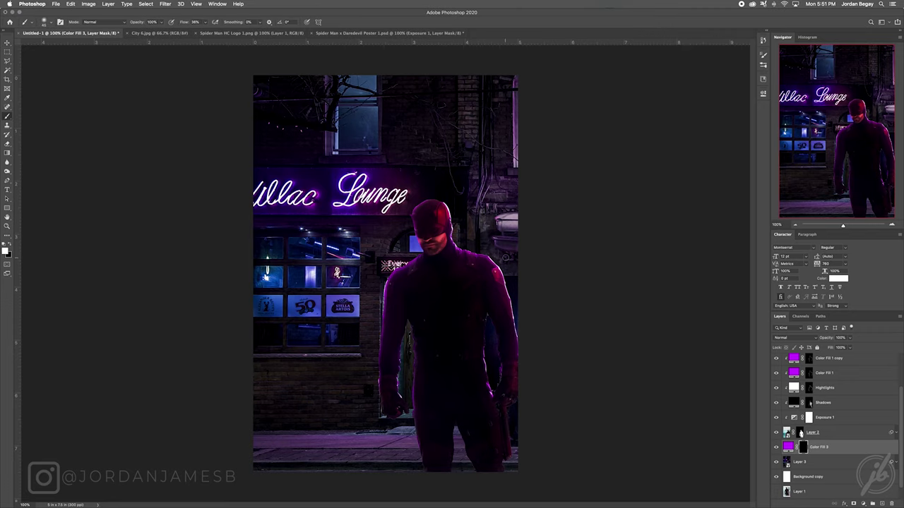
key("bracketright")
key("bracketright")
key("bracketright")
key("bracketright")
key("bracketright")
key("bracketright")
left_click_drag(182, 22, 174, 22)
key("bracketleft")
Step: Paint a soft purple glow behind Daredevil's shoulders, cowl and arms on the Color Fill 3 mask
mouse_move(460, 252)
left_mouse_down()
mouse_move(496, 280)
mouse_move(509, 339)
left_mouse_up()
left_click_drag(417, 263, 392, 286)
mouse_move(421, 226)
left_mouse_down()
mouse_move(441, 222)
mouse_move(423, 232)
mouse_move(418, 267)
mouse_move(394, 293)
mouse_move(392, 326)
mouse_move(402, 276)
mouse_move(389, 370)
left_mouse_up()
mouse_move(496, 295)
left_mouse_down()
mouse_move(498, 307)
mouse_move(501, 272)
mouse_move(485, 267)
left_mouse_up()
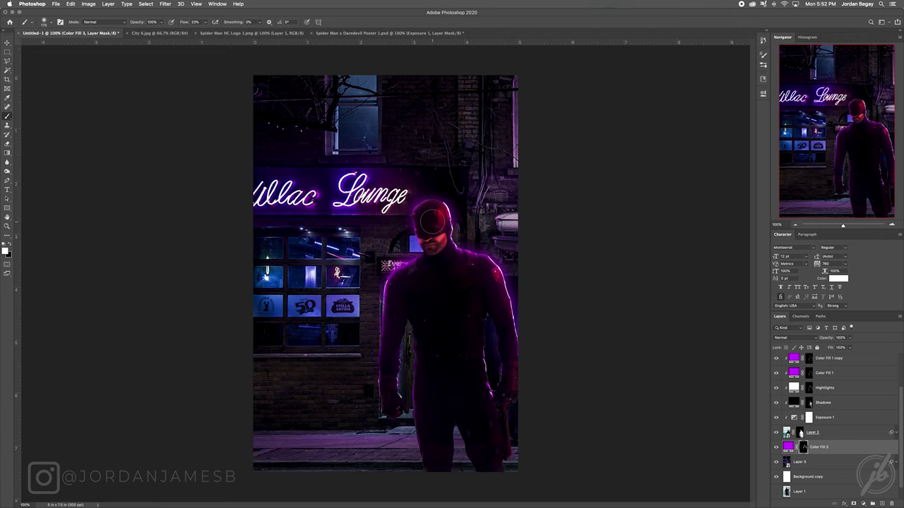
Step: Compare the poster with the Color Fill 3 glow hidden and shown, and set the layer's opacity to 50%
left_click(892, 225)
left_click_drag(830, 165, 832, 174)
left_click(777, 447)
left_click(777, 448)
left_click_drag(834, 339, 815, 338)
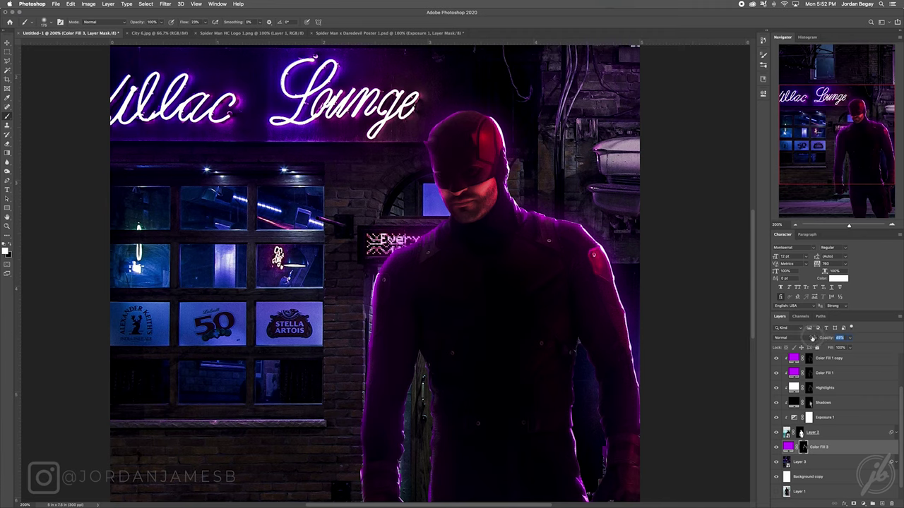
left_click_drag(812, 338, 814, 339)
left_click(793, 225)
left_click(793, 225)
key("v")
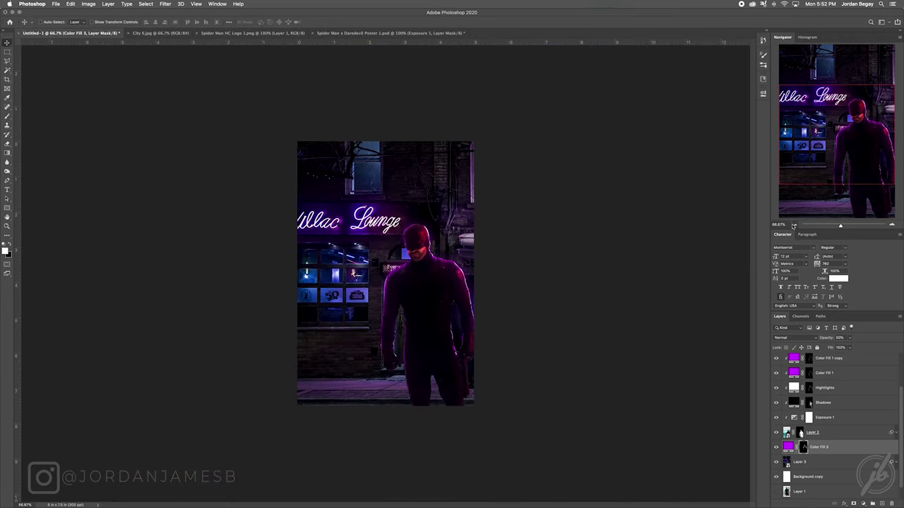
left_click(891, 224)
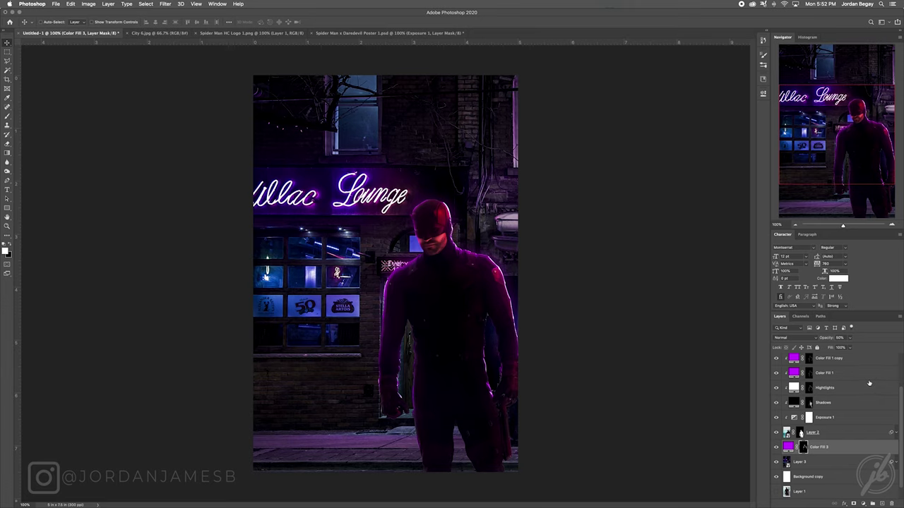
Step: Compare Spider-Man with Color Fill 5 copy 2 and Color Balance 1 copy each hidden and shown
scroll(867, 383, "up", 3)
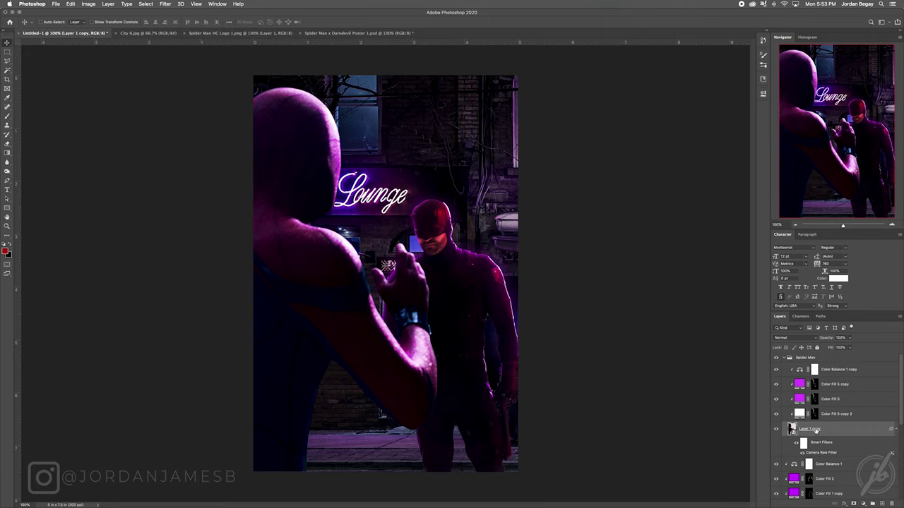
left_click(776, 414)
left_click(776, 414)
double_click(798, 371)
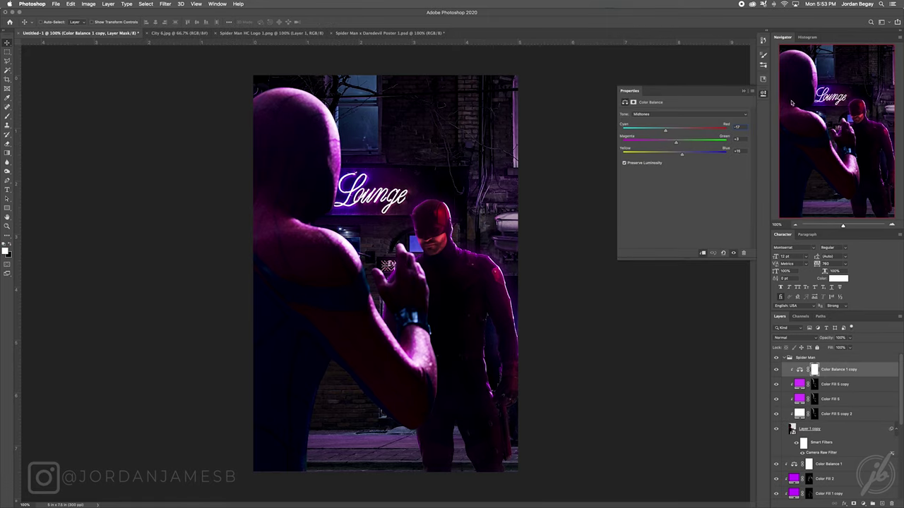
left_click(744, 92)
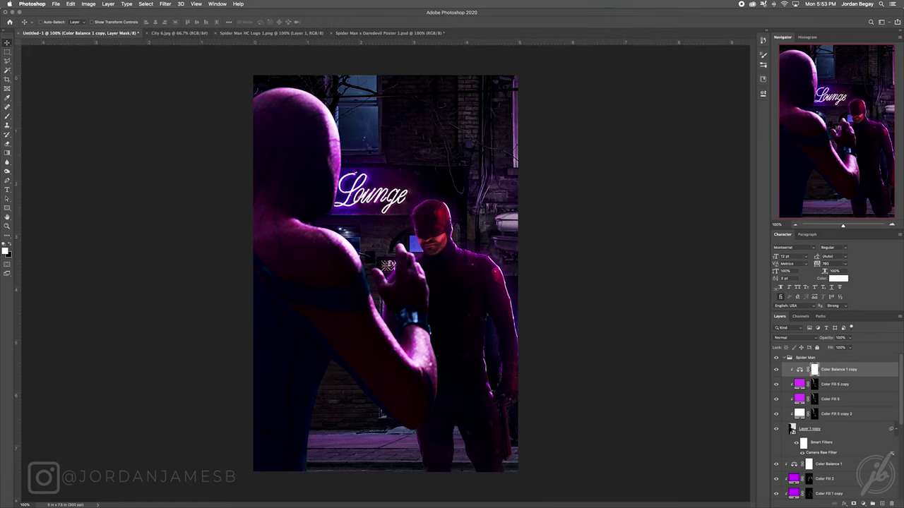
left_click(779, 371)
left_click(777, 371)
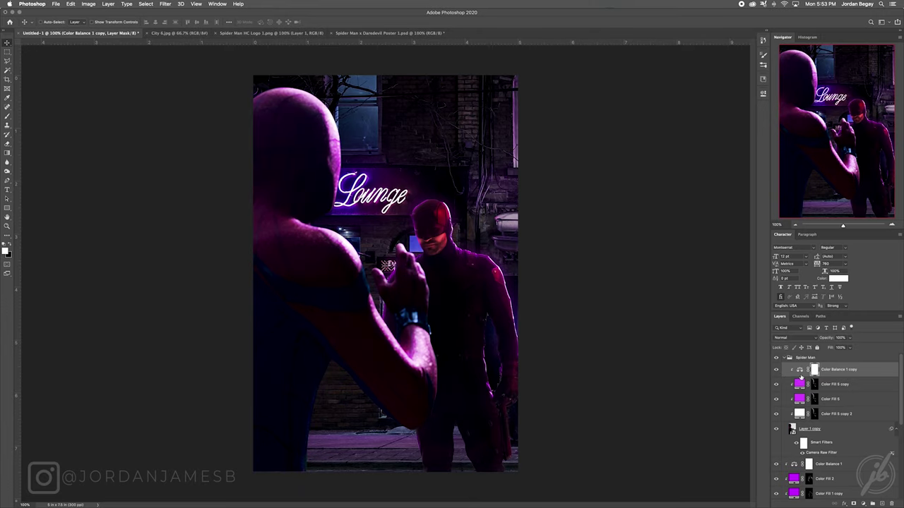
Step: Review the Color Balance 1 copy settings for the midtones, shadows and highlights
double_click(800, 372)
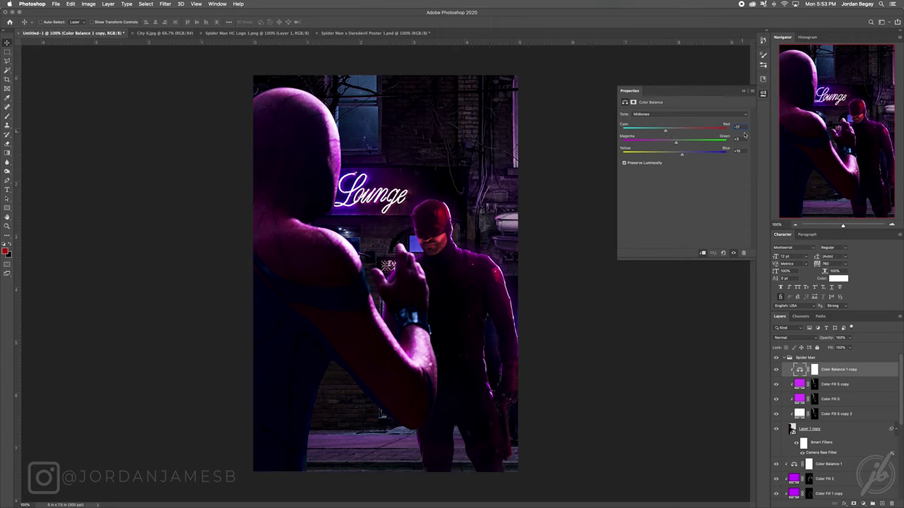
left_click(670, 115)
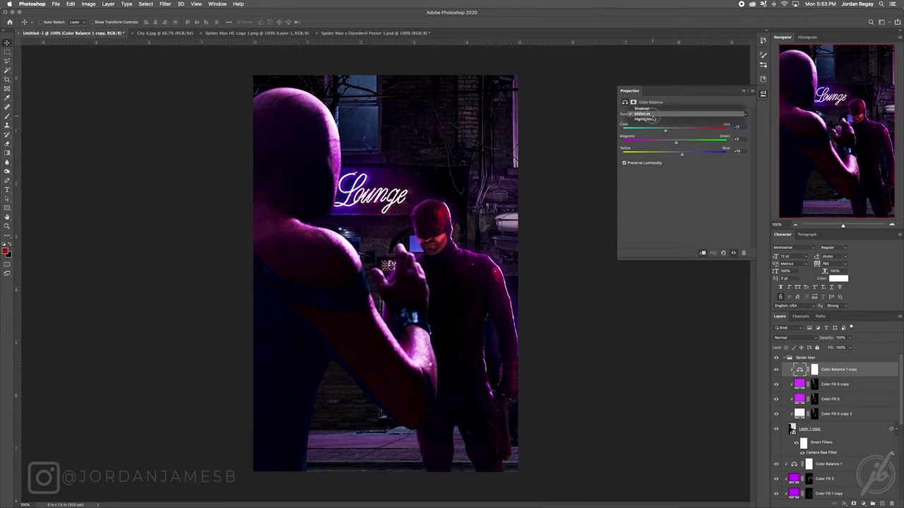
left_click(670, 109)
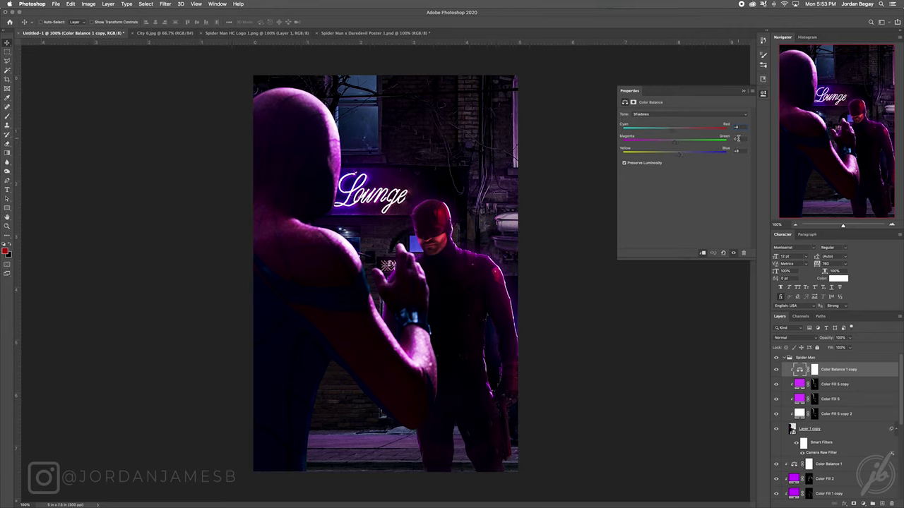
left_click(667, 115)
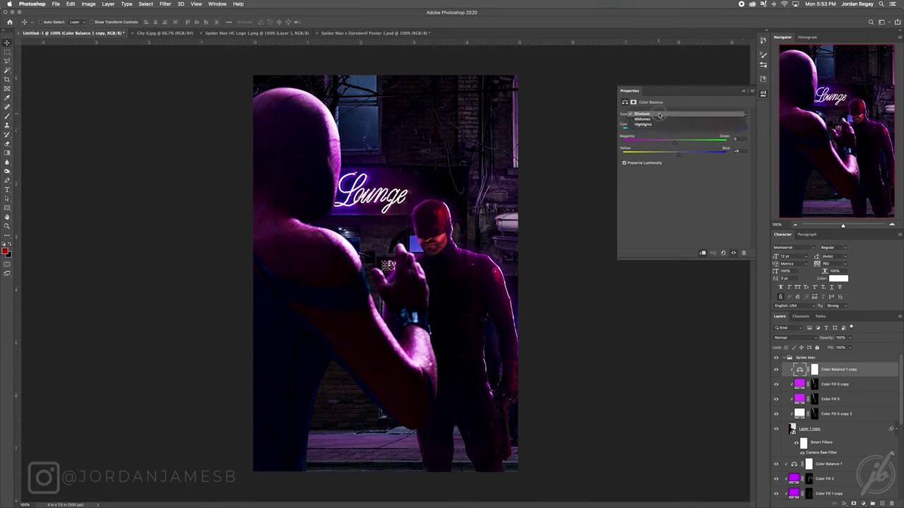
left_click(668, 125)
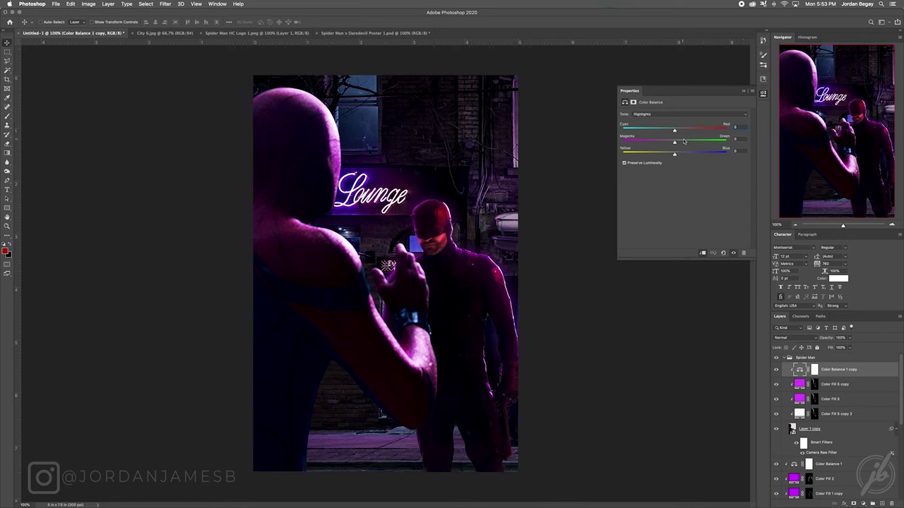
left_click(667, 115)
left_click(667, 110)
left_click(745, 92)
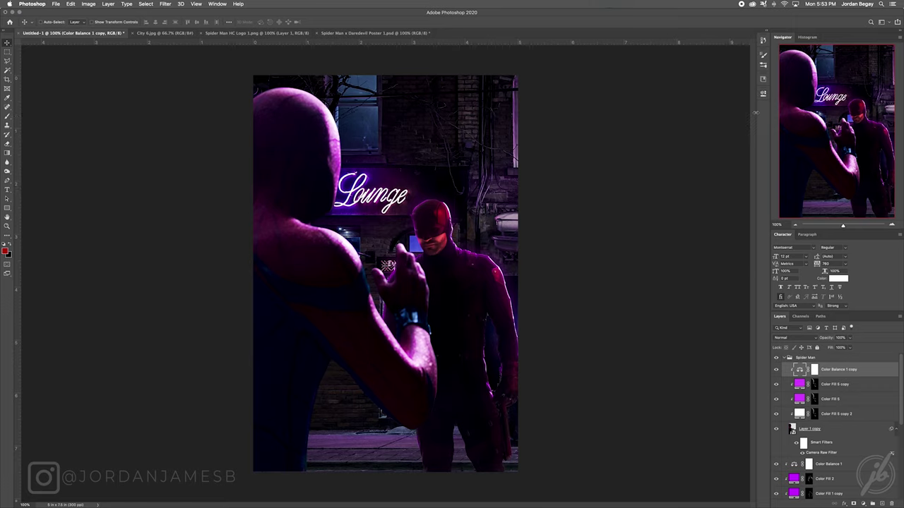
Step: Collapse the Spider Man group and group the layers from Color Balance 1 down to Layer 2 as Daredevil
left_click(895, 430)
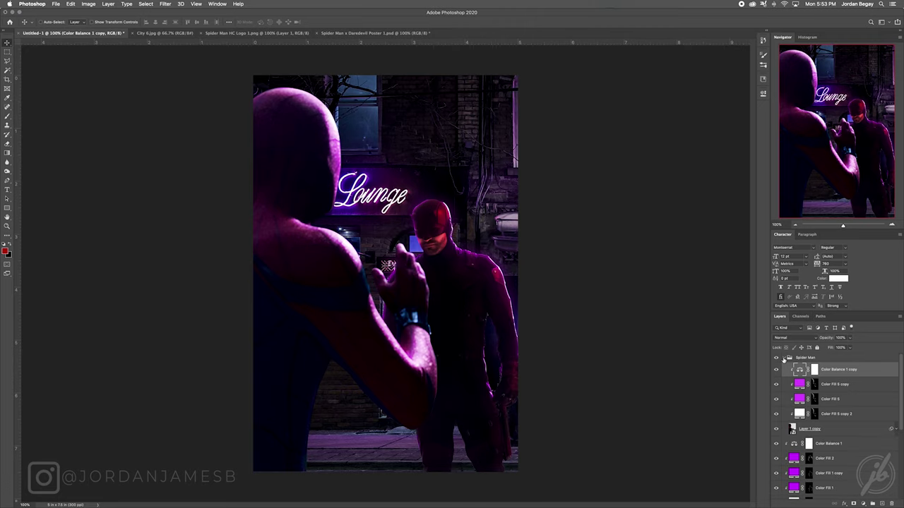
left_click(785, 358)
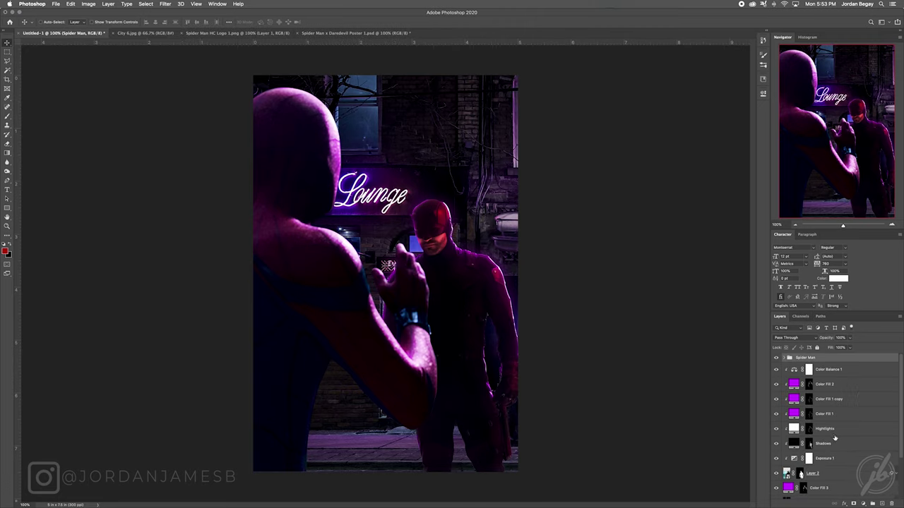
left_click(834, 479, "shift")
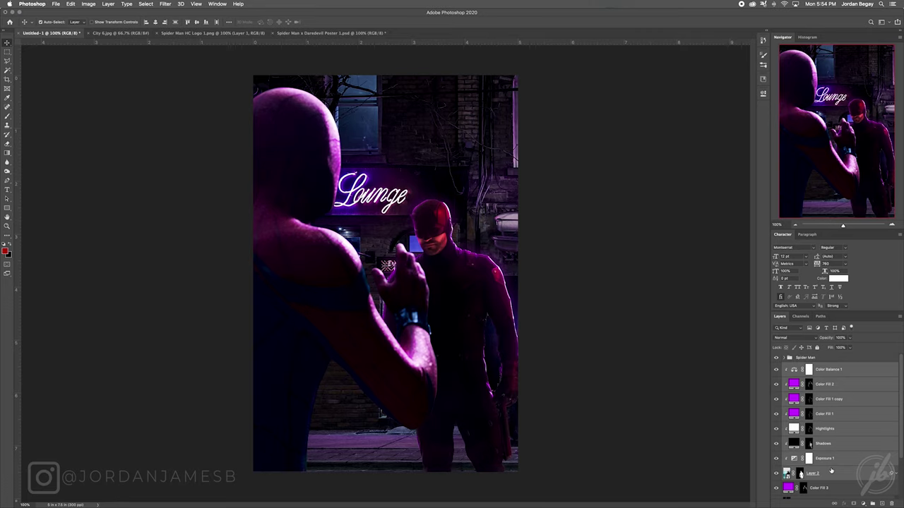
key("super+g")
double_click(802, 367)
type("Daredevil")
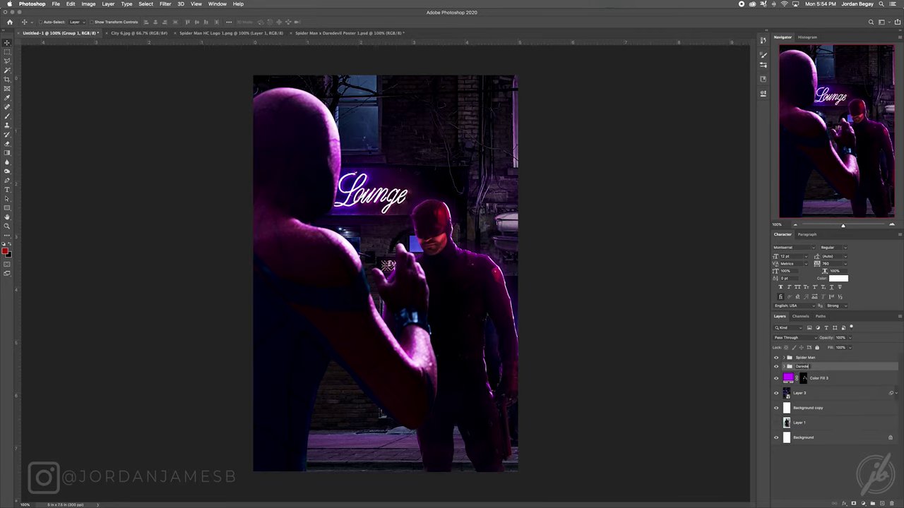
key("Return")
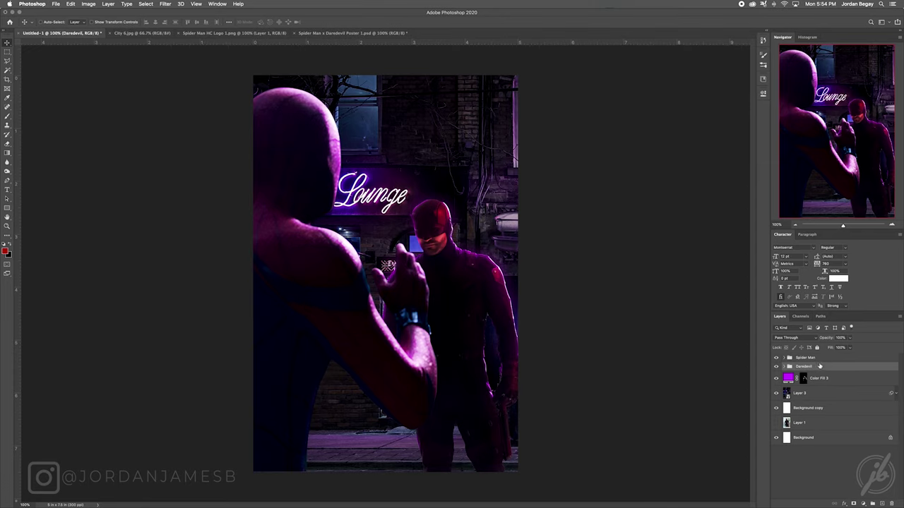
Step: Add a purple Solid Color fill in the Spider Man group and place it directly beneath Layer 1 copy
left_click(812, 359)
left_click(785, 359)
left_click(820, 413)
left_click(836, 375)
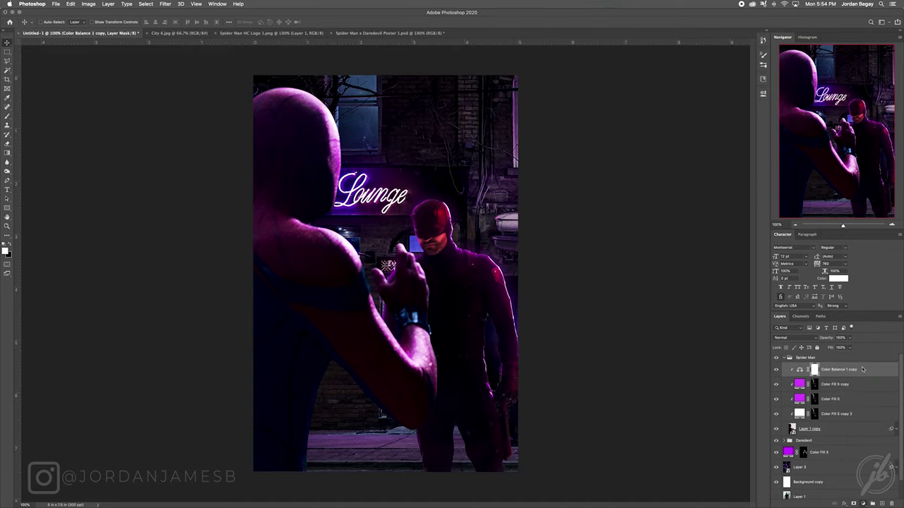
key("ctrl+shift+n")
type("b400f0")
key("Return")
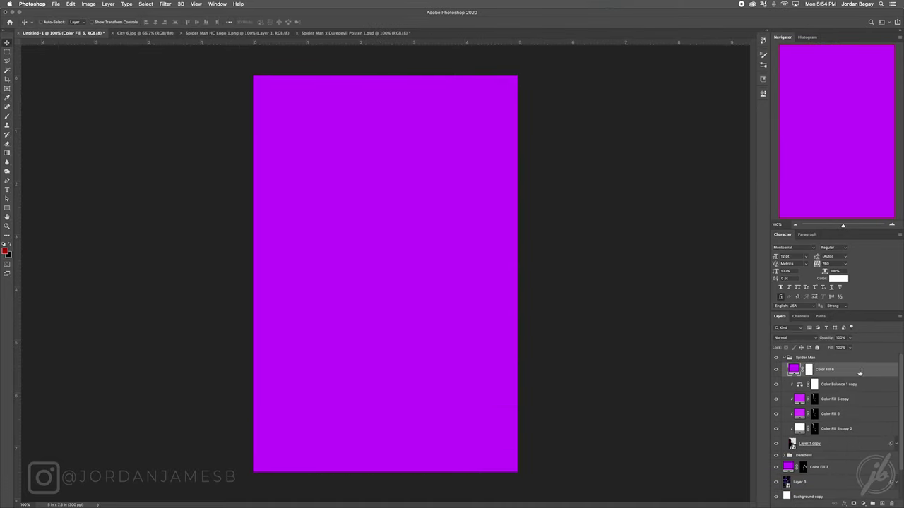
left_click_drag(811, 370, 813, 453)
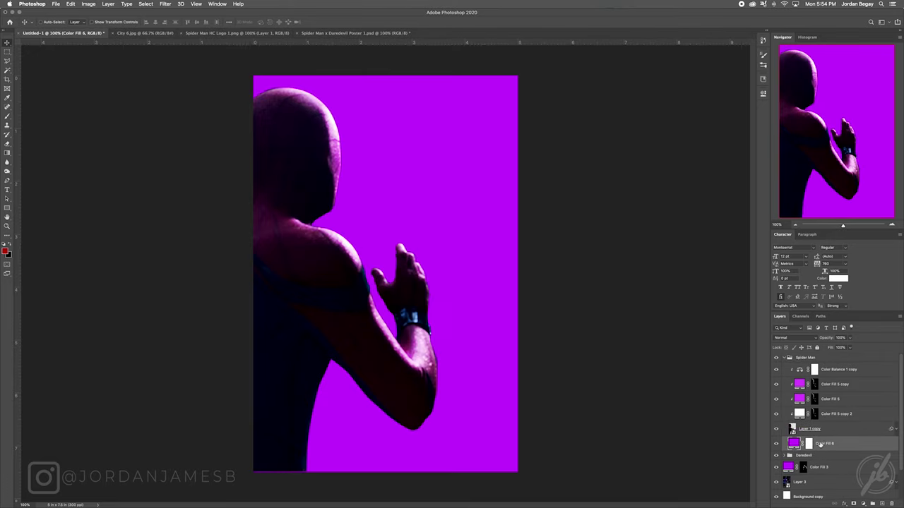
Step: Set the Color Fill 5 and Color Fill 5 copy layers to #cc00ff
double_click(800, 400)
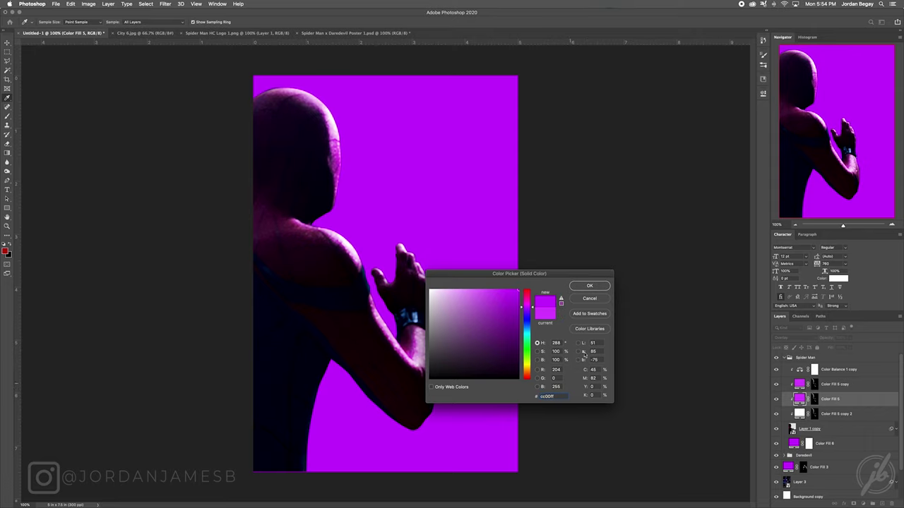
left_click(589, 286)
double_click(800, 384)
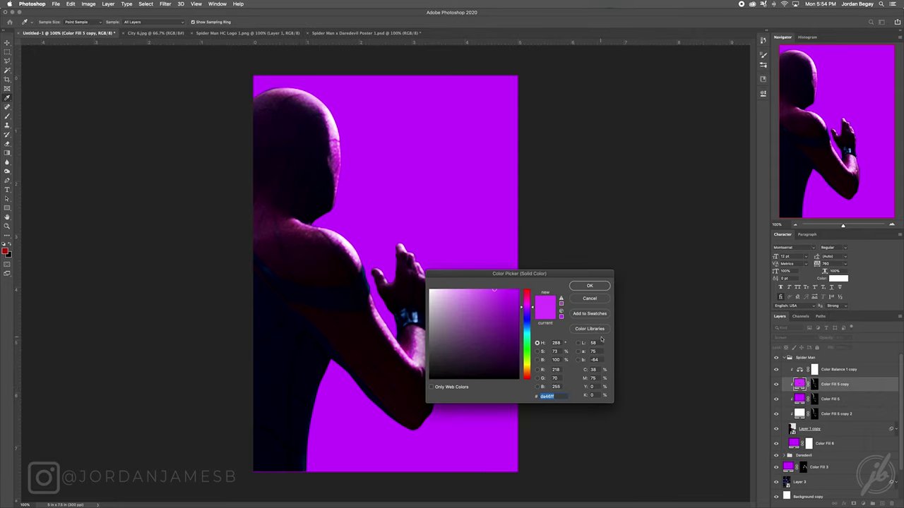
type("cc00ff")
key("Return")
Step: Invert the Color Fill 6 mask to black and paint a soft glow around Spider-Man's head, shoulder, arm and hand
left_click(809, 443)
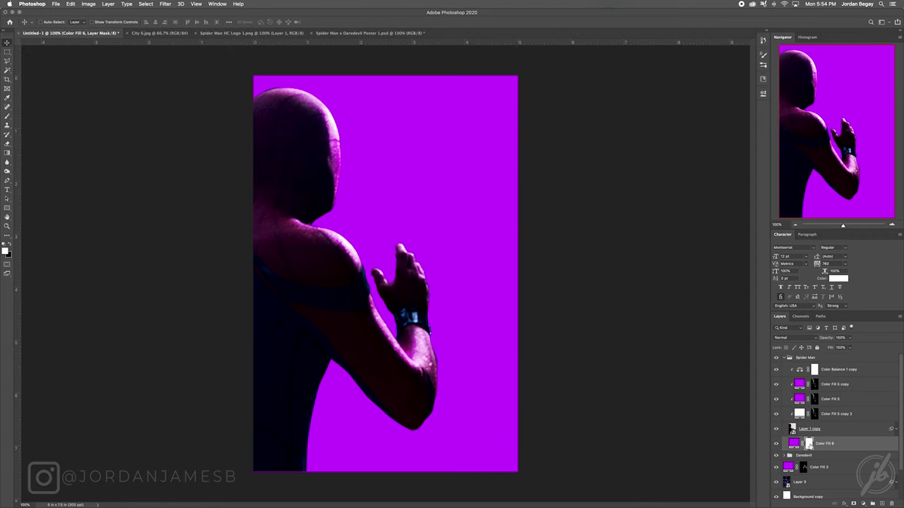
key("super+i")
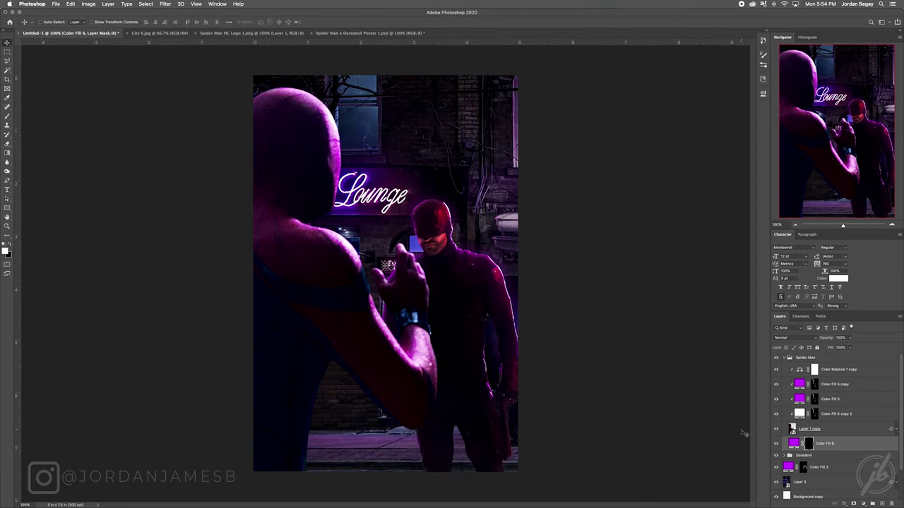
key("b")
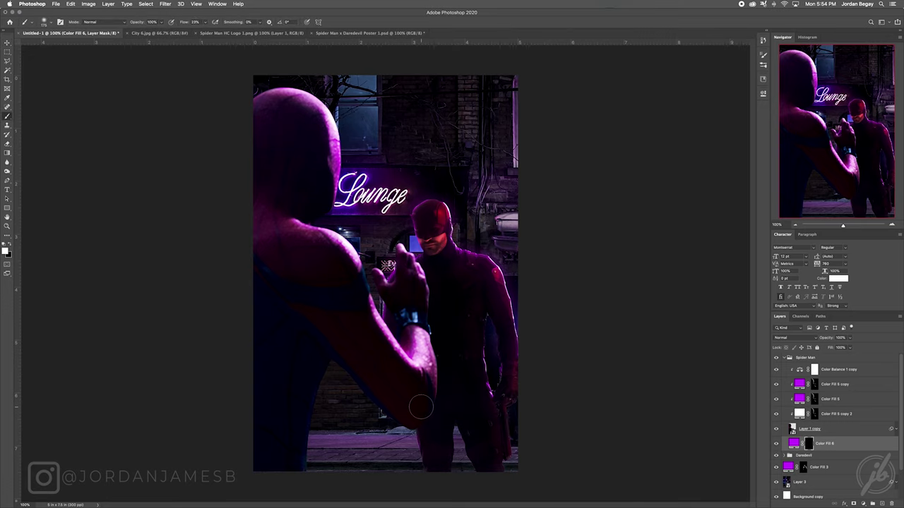
mouse_move(390, 343)
left_mouse_down()
mouse_move(367, 309)
mouse_move(373, 323)
mouse_move(327, 238)
mouse_move(347, 257)
mouse_move(335, 245)
mouse_move(315, 126)
mouse_move(336, 155)
mouse_move(334, 175)
mouse_move(316, 134)
left_mouse_up()
key("bracketleft")
key("bracketleft")
key("bracketleft")
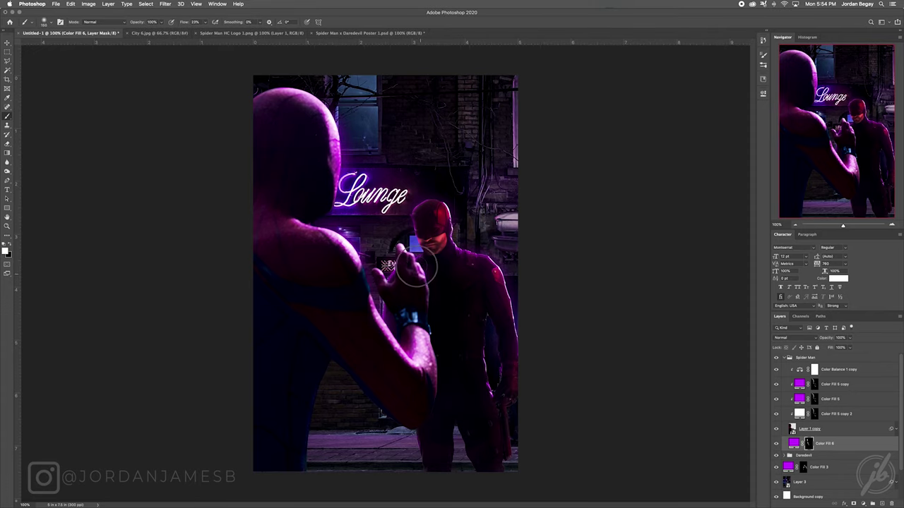
left_click_drag(416, 271, 422, 308)
mouse_move(424, 367)
left_mouse_down()
mouse_move(427, 382)
mouse_move(422, 337)
left_mouse_up()
mouse_move(343, 279)
left_mouse_down()
mouse_move(346, 237)
mouse_move(353, 277)
mouse_move(337, 252)
left_mouse_up()
mouse_move(321, 190)
left_mouse_down()
mouse_move(322, 122)
mouse_move(299, 99)
mouse_move(268, 103)
mouse_move(298, 98)
mouse_move(330, 136)
mouse_move(315, 220)
left_mouse_up()
Step: Change the blend mode of the Color Fill 6 glow layer and lower its opacity
left_click_drag(832, 337, 825, 337)
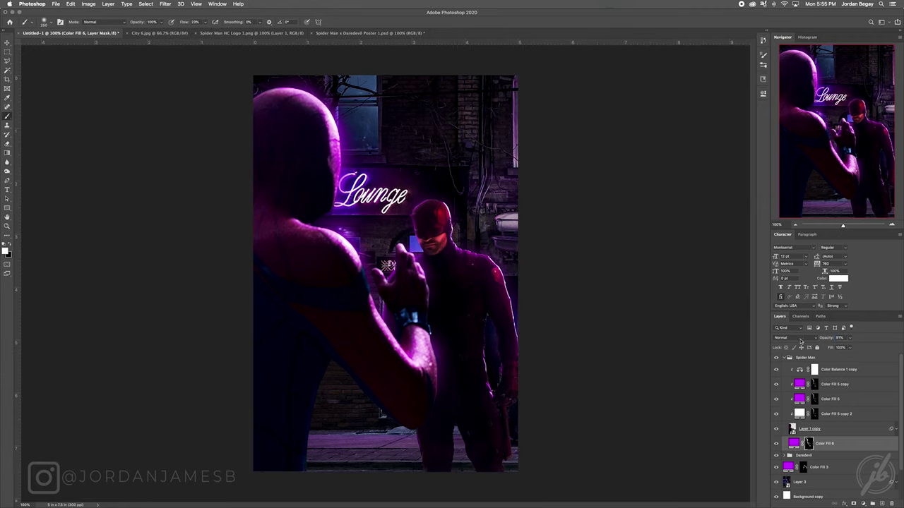
left_click(805, 338)
left_click(800, 391)
left_click(840, 337)
left_click_drag(820, 338, 810, 337)
Step: Review the Camera Raw Filter settings applied to Layer 1 copy, the Spider-Man cutout
left_click(801, 430)
left_click(892, 428)
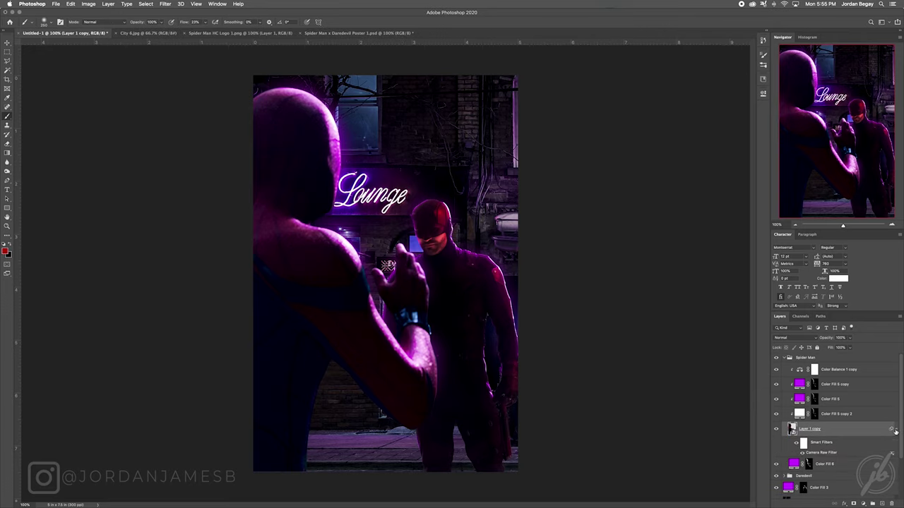
double_click(828, 453)
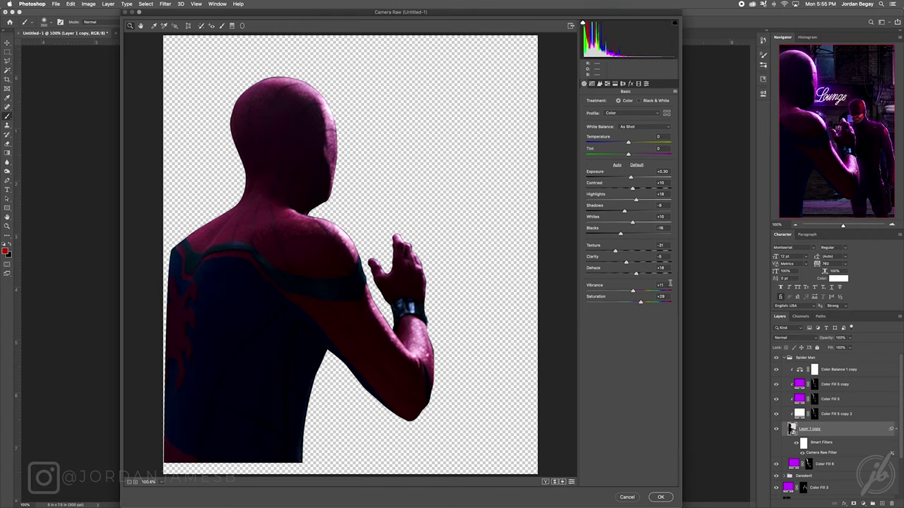
left_click(661, 498)
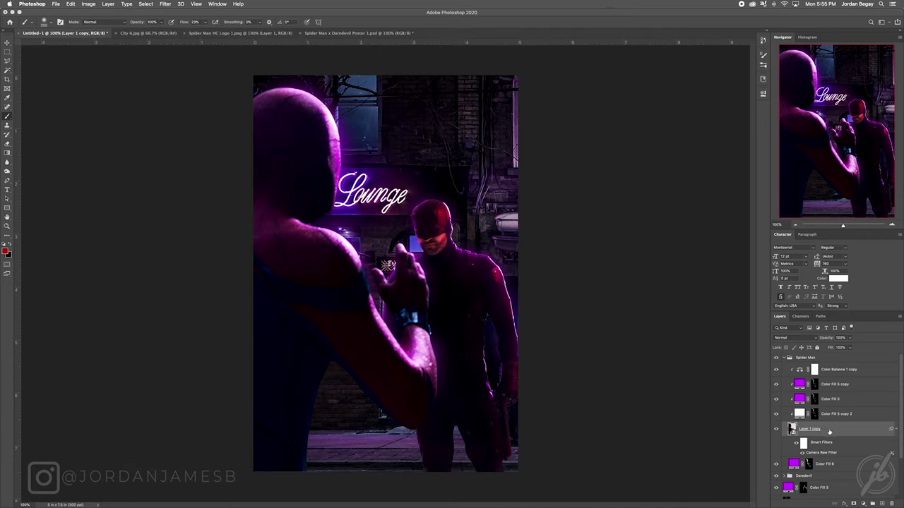
Step: Apply a Gaussian Blur filter to Layer 1 copy, the Spider-Man cutout, comparing strong and weak radii including 10 pixels
left_click(168, 5)
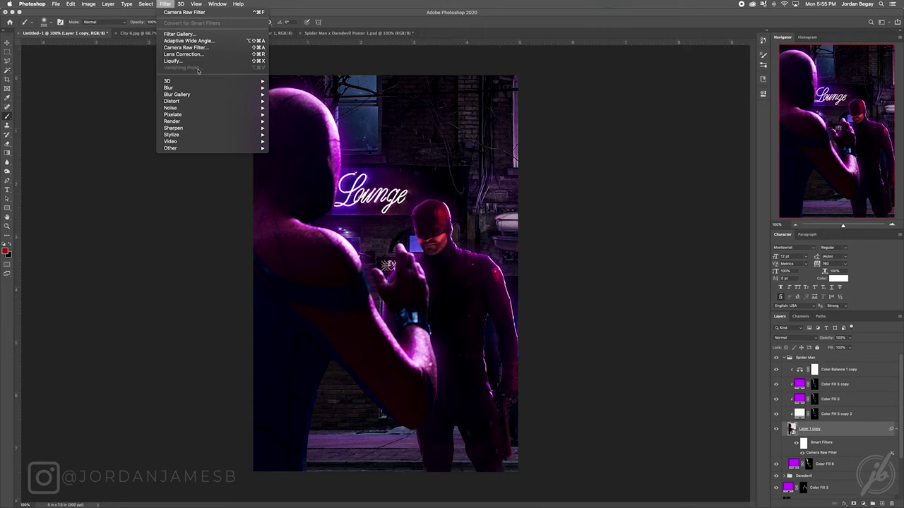
mouse_move(240, 88)
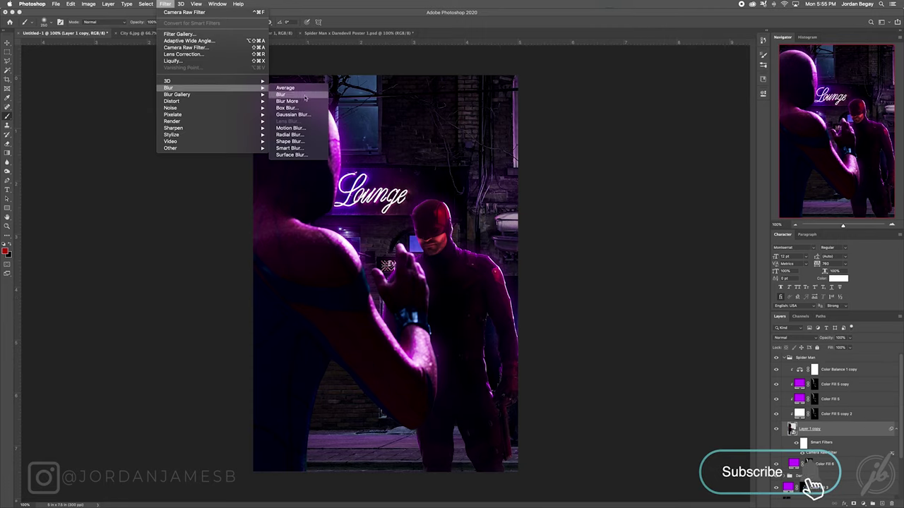
left_click(292, 114)
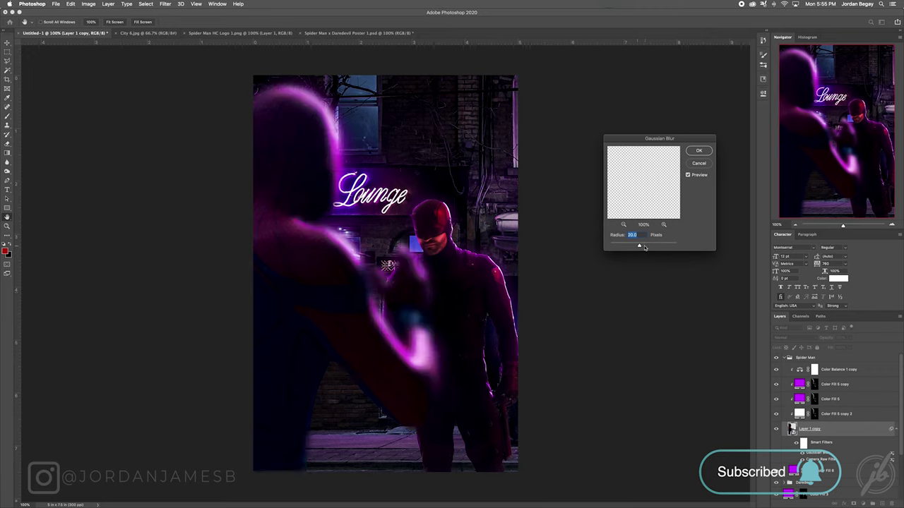
left_click_drag(639, 246, 658, 247)
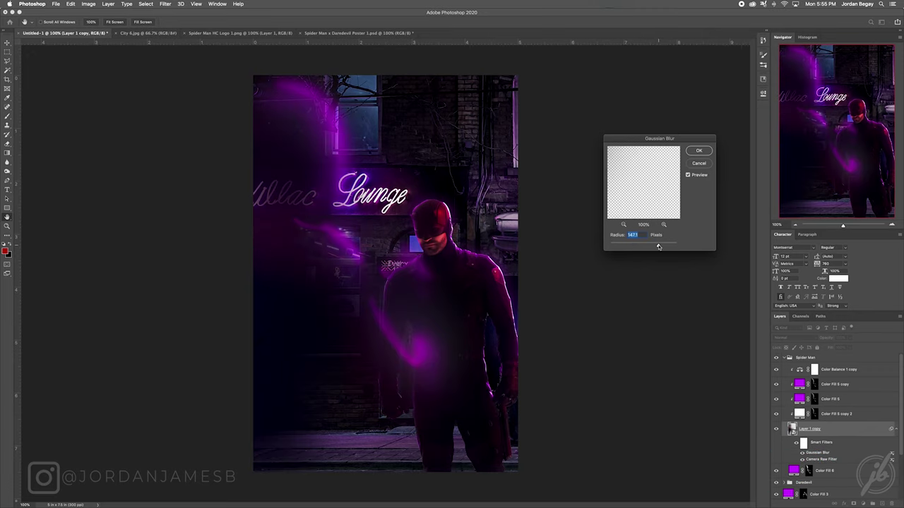
left_click_drag(659, 247, 638, 246)
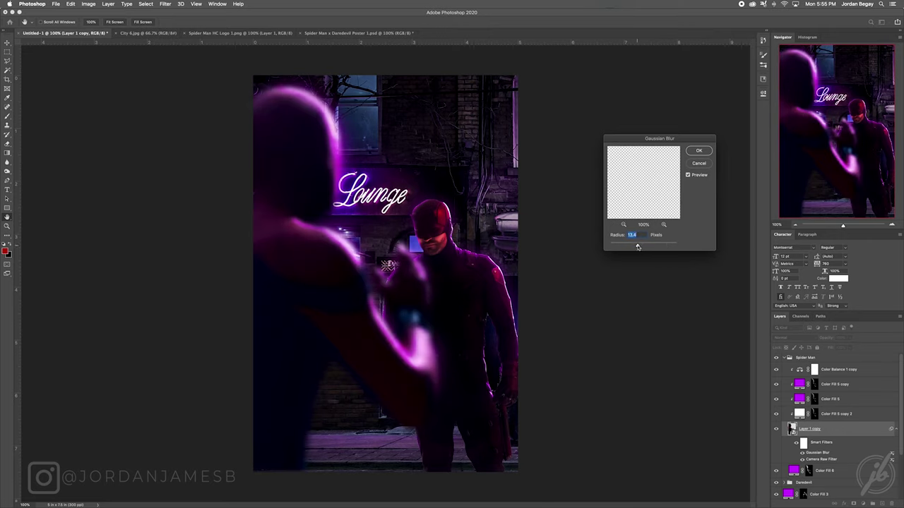
type("12")
type("0")
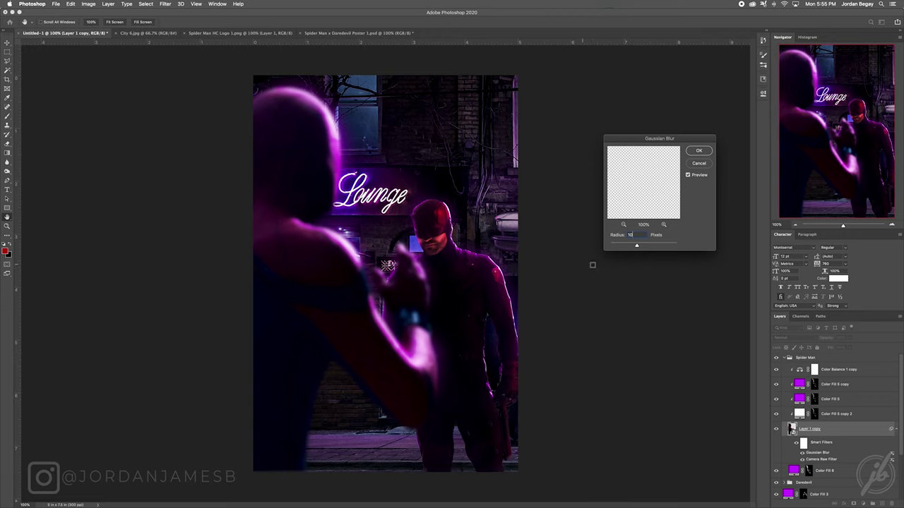
mouse_move(631, 246)
left_mouse_down()
mouse_move(672, 246)
mouse_move(613, 246)
left_mouse_up()
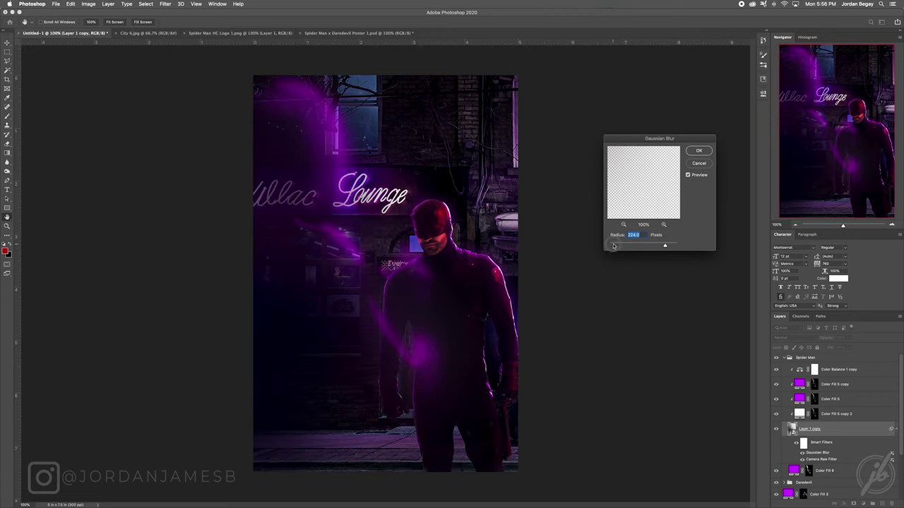
left_click_drag(614, 246, 631, 247)
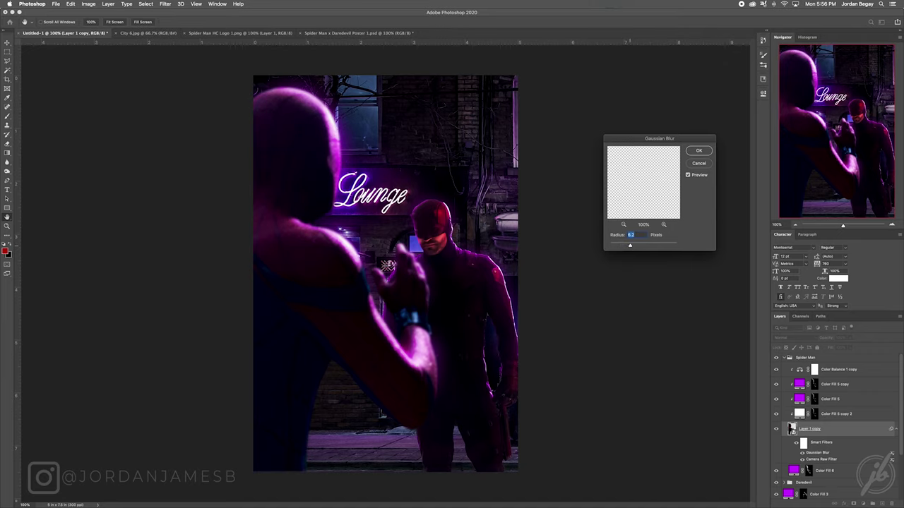
key("Return")
key("b")
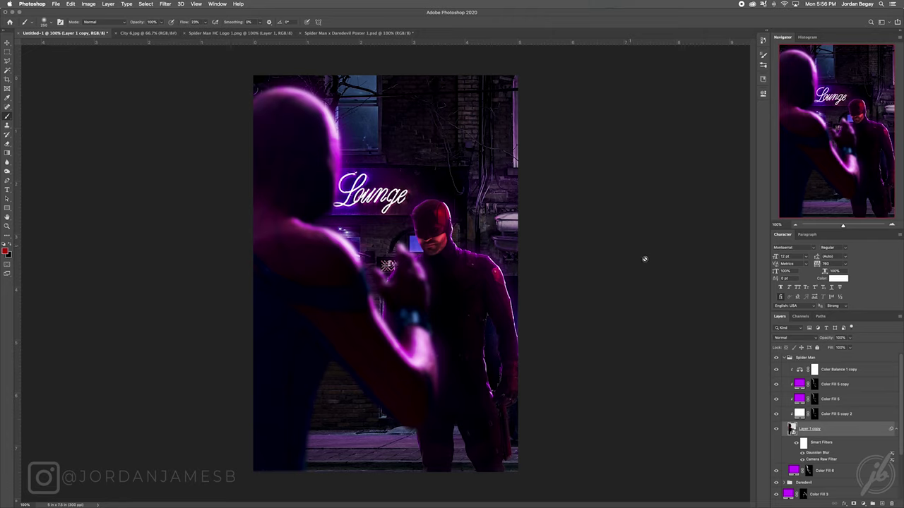
Step: Collapse the Spider Man group and hide Color Fill 3, Layer 3, Background copy and Background so only the two characters show
left_click(786, 358)
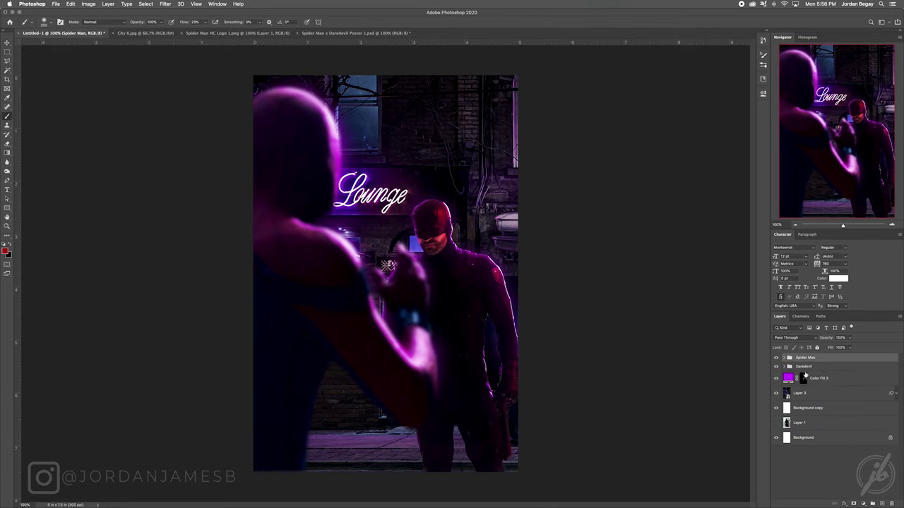
left_click(823, 369)
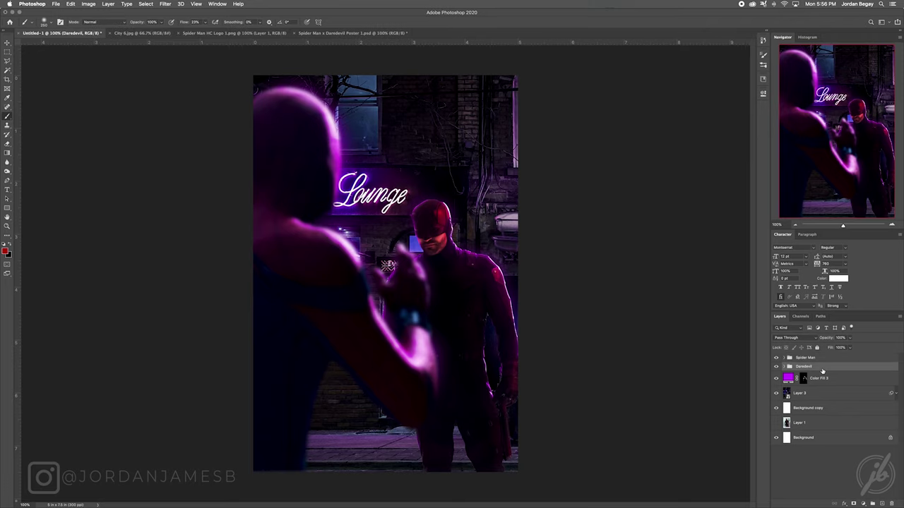
left_click(822, 360)
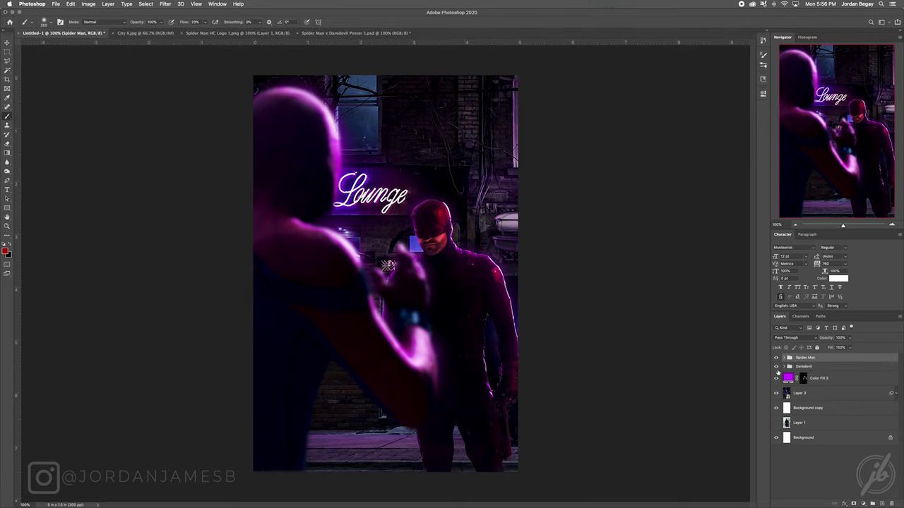
left_click_drag(777, 380, 777, 438)
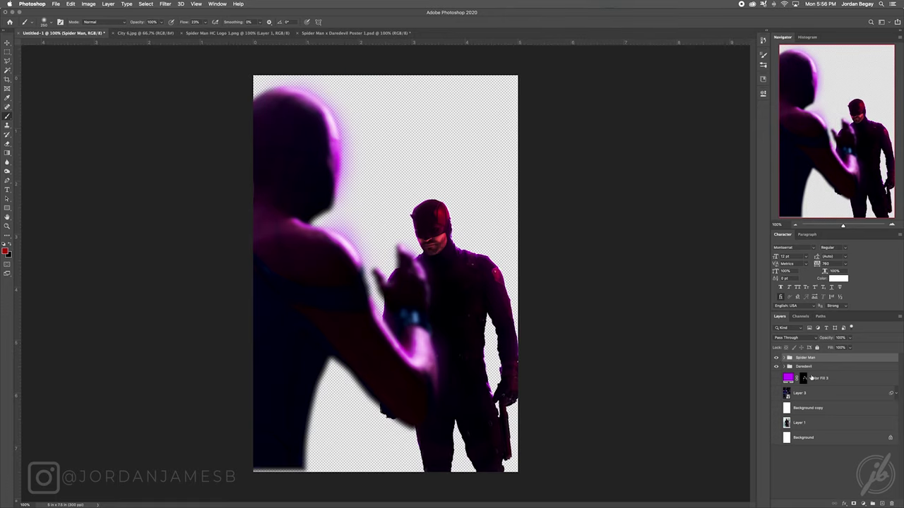
Step: Add an empty layer above the Spider Man group, show Color Fill 3, and stamp all visible layers into the new layer
left_click(882, 504)
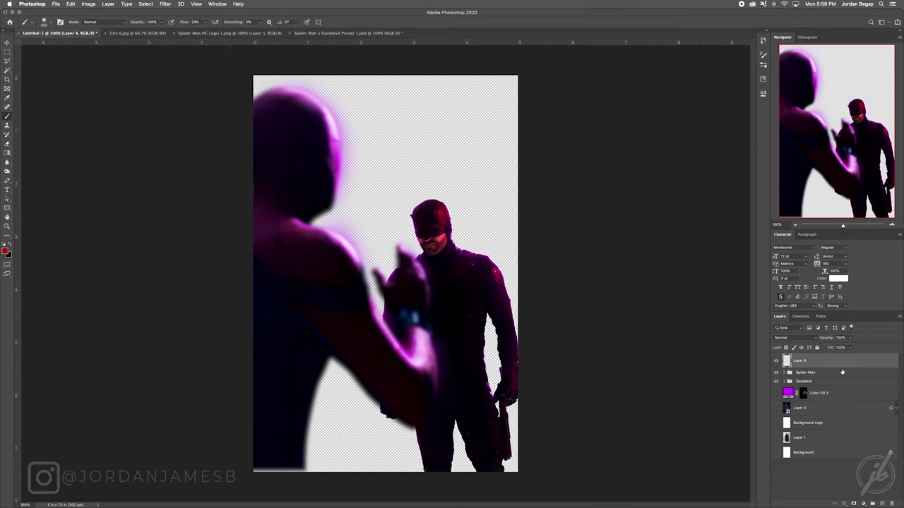
left_click(776, 393)
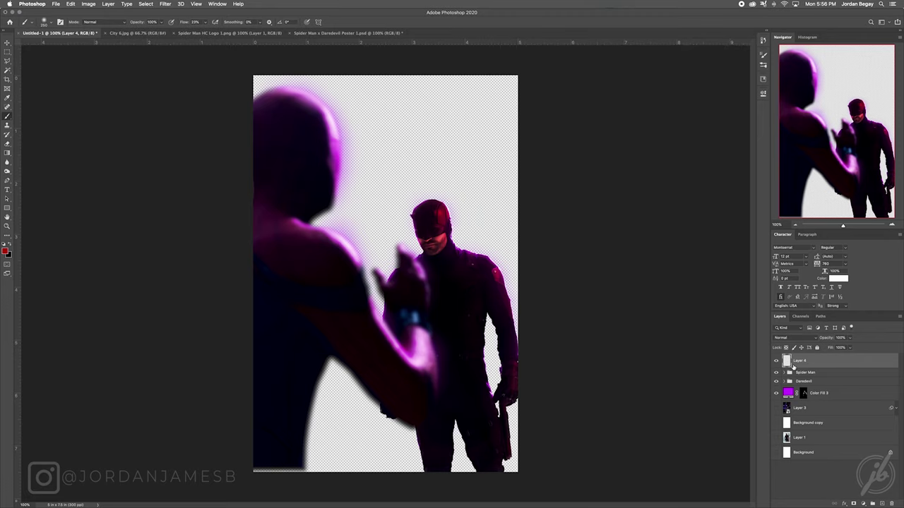
key("super+alt+shift+e")
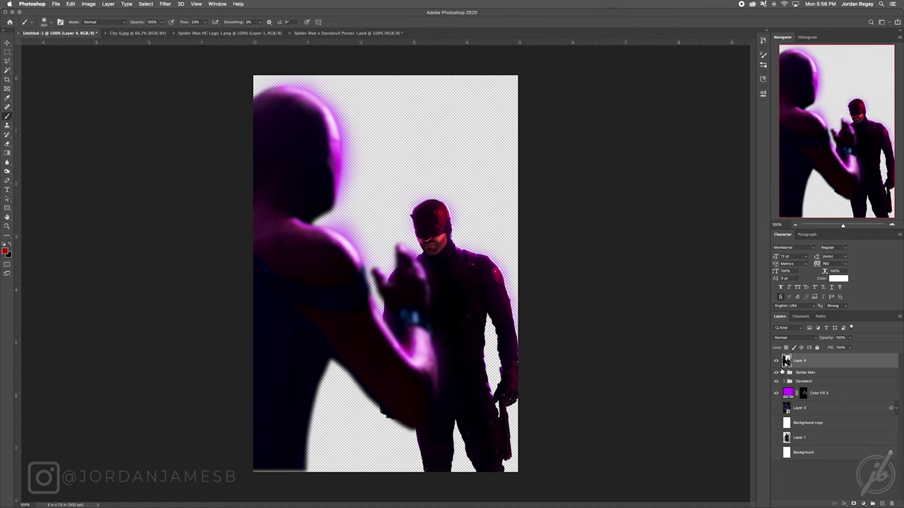
Step: Hide the Spider Man and Daredevil groups and Color Fill 3, comparing the view with merged Layer 4 on and off
left_click(776, 361)
left_click(777, 361)
left_click(777, 362)
left_click(776, 361)
left_click_drag(779, 377, 777, 394)
left_click(776, 361)
left_click(776, 361)
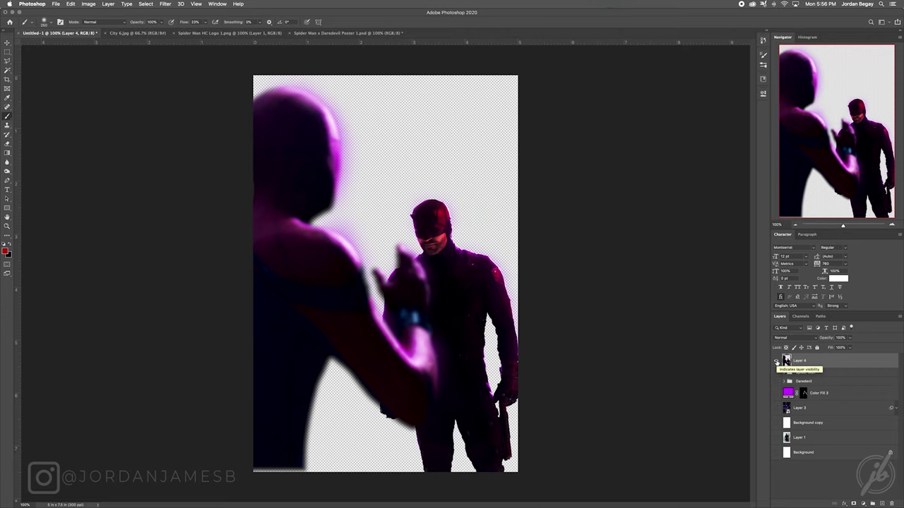
left_click(776, 393)
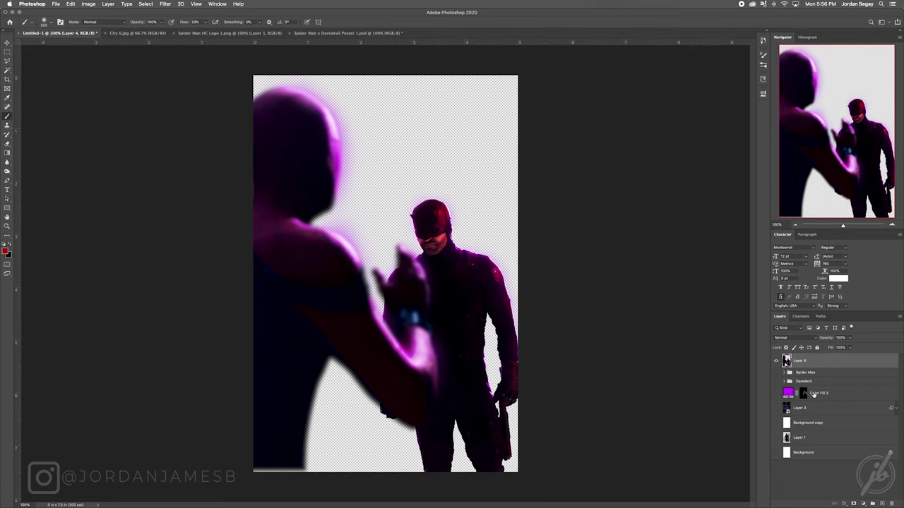
Step: Duplicate Layer 3, the city photo, move the copy directly beneath Layer 4 and make it visible
left_click(812, 410)
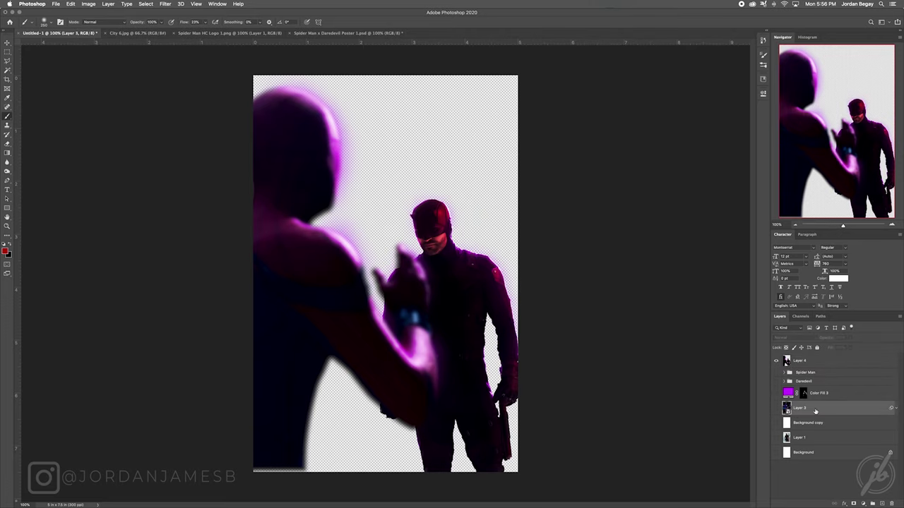
key("super+j")
left_click_drag(815, 409, 823, 370)
left_click(776, 376)
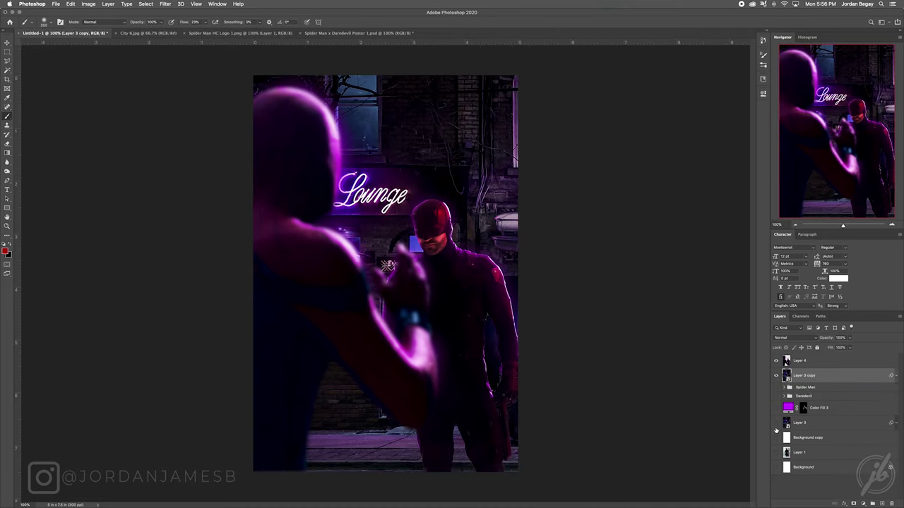
Step: Try moving the merged characters on Layer 4 up and to the left over the city background, and undo it
left_click(795, 364)
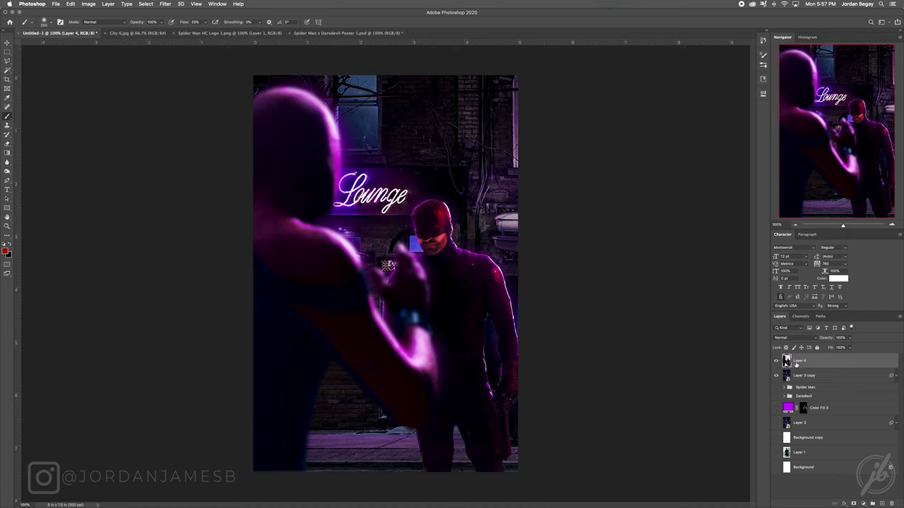
key("v")
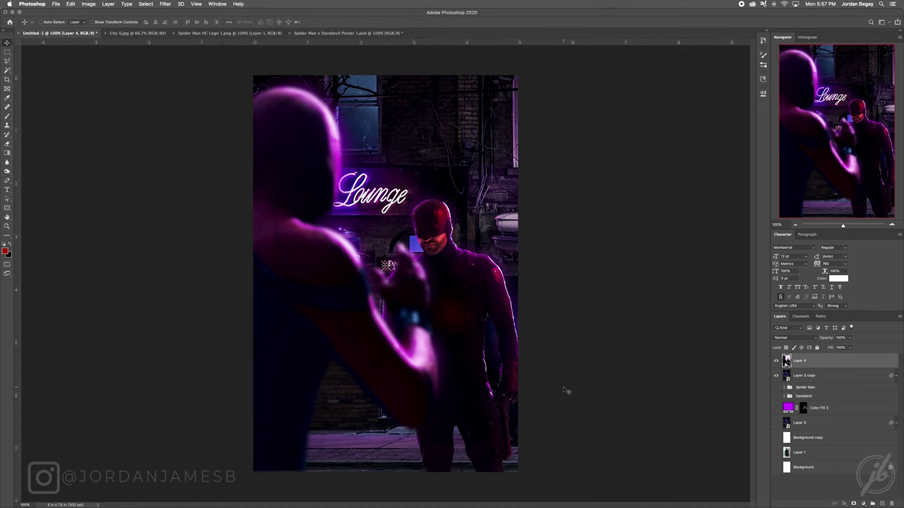
left_click_drag(489, 328, 449, 301)
left_click(777, 361)
key("ctrl+z")
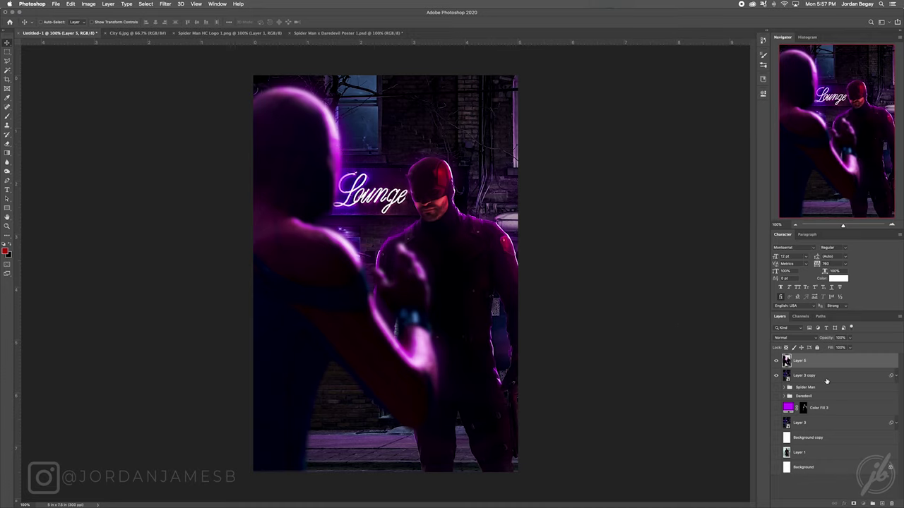
Step: Isolate Layer 3 copy, the city background, for a quick check and apply a 7 px Field Blur to it
left_click(822, 378)
left_click(777, 376, "alt")
left_click(776, 376, "alt")
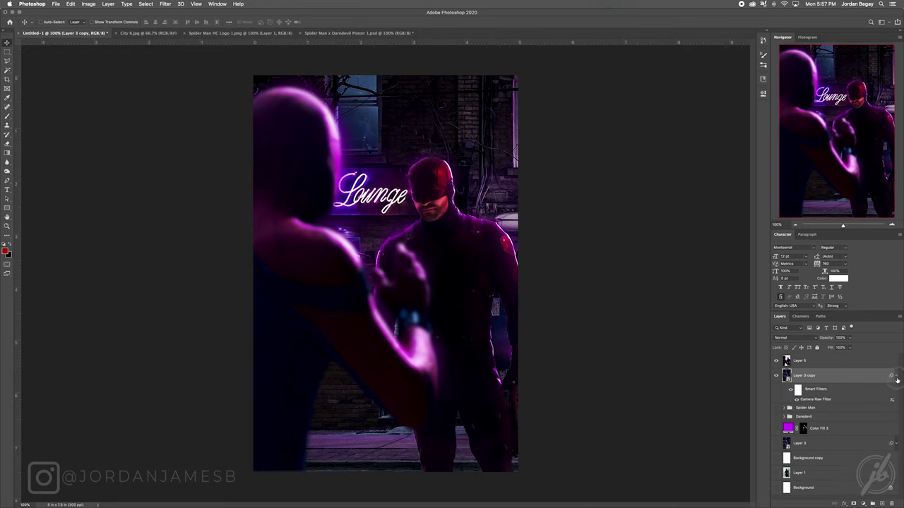
left_click(161, 5)
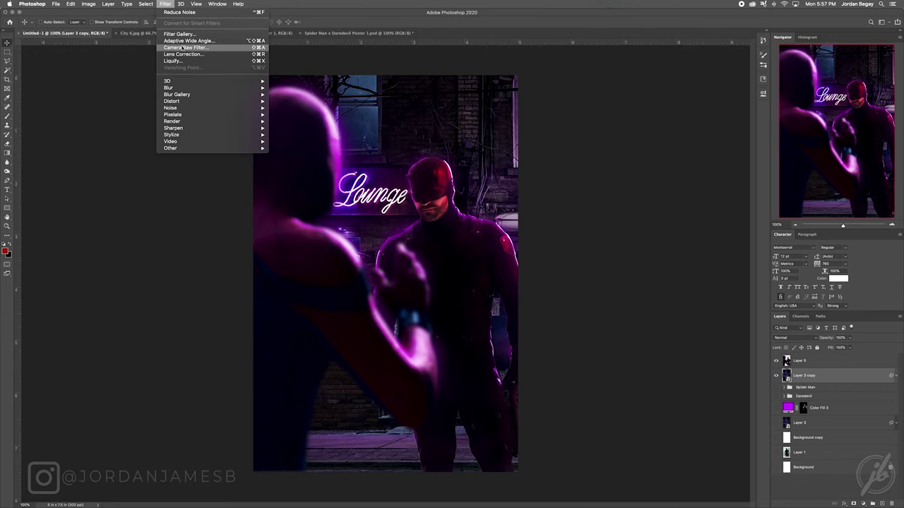
mouse_move(184, 88)
mouse_move(223, 95)
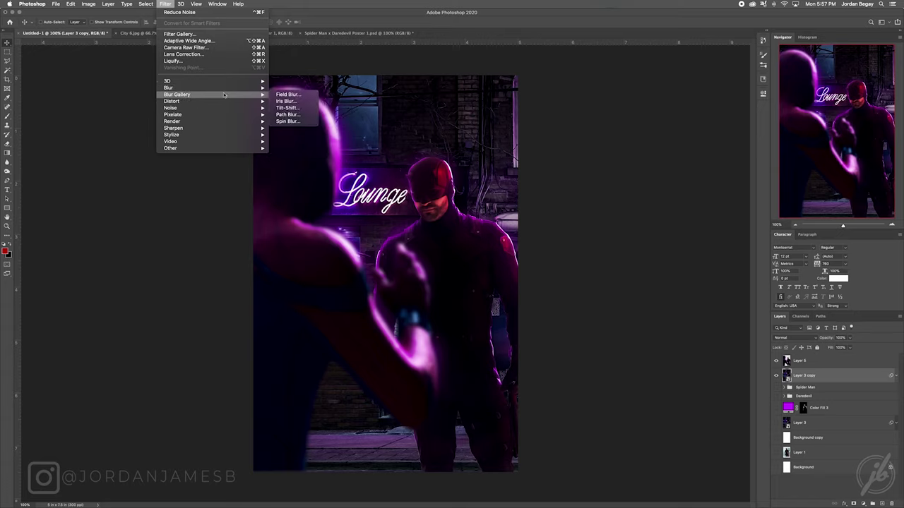
left_click(297, 95)
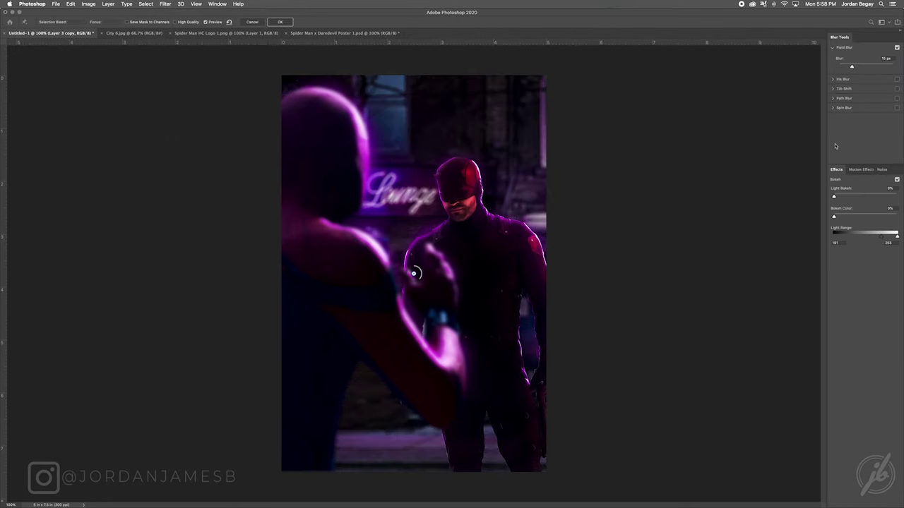
double_click(883, 59)
type("5")
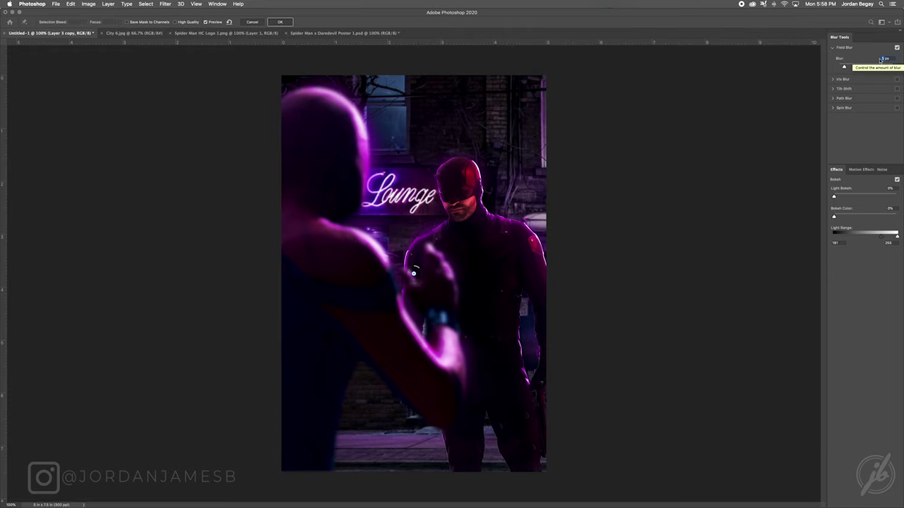
type("8")
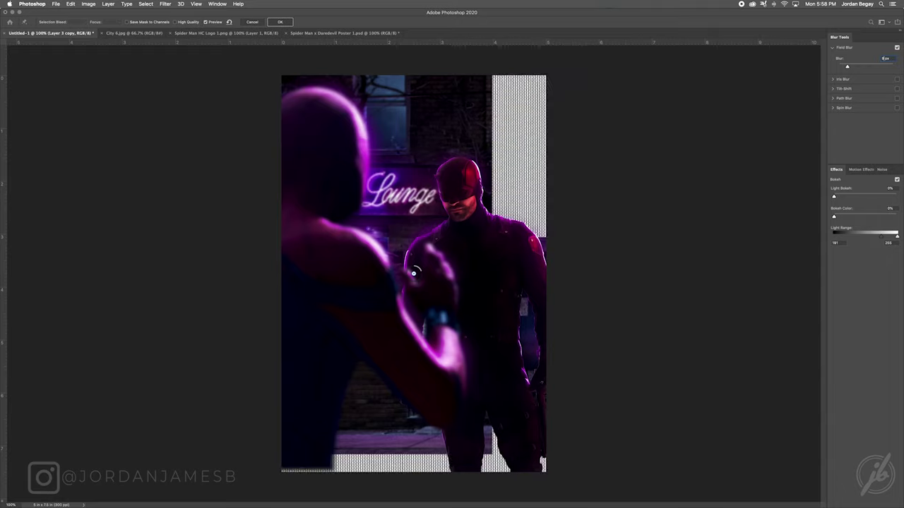
type("7")
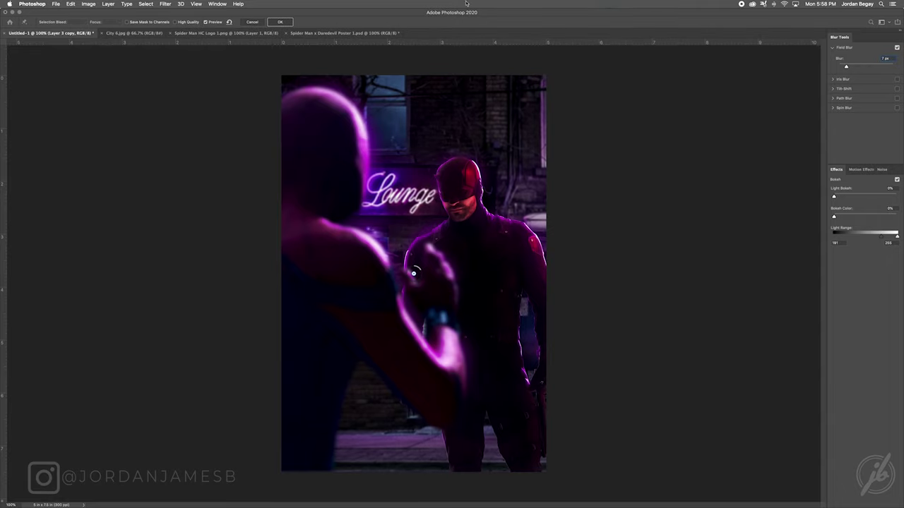
left_click(289, 23)
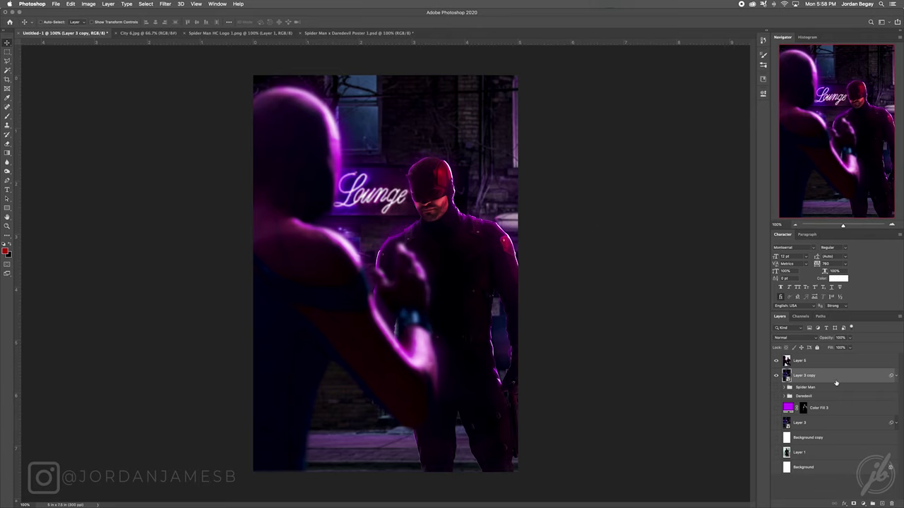
Step: Check the smart filters on Layer 3 copy, select Layer 5, and switch to the Spider Man x Daredevil Poster 1.psd document for reference
left_click(895, 377)
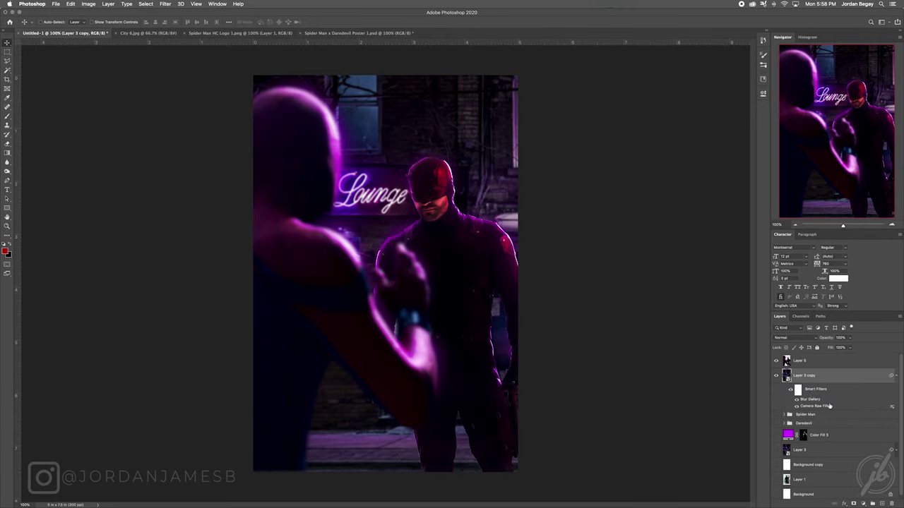
left_click(895, 377)
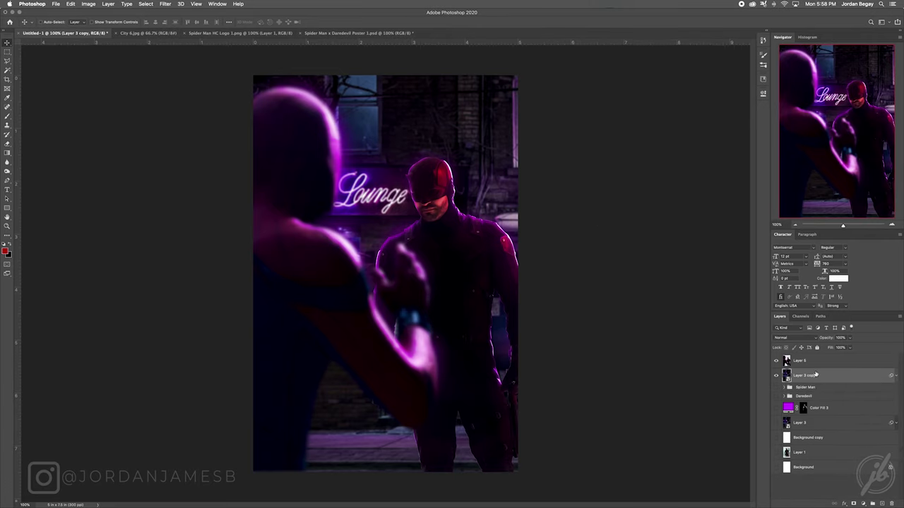
left_click(832, 363)
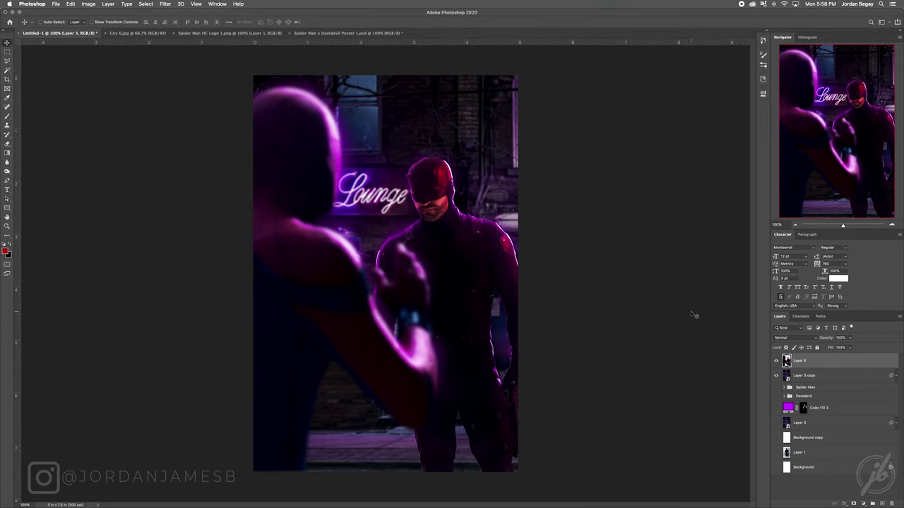
left_click_drag(815, 375, 666, 313)
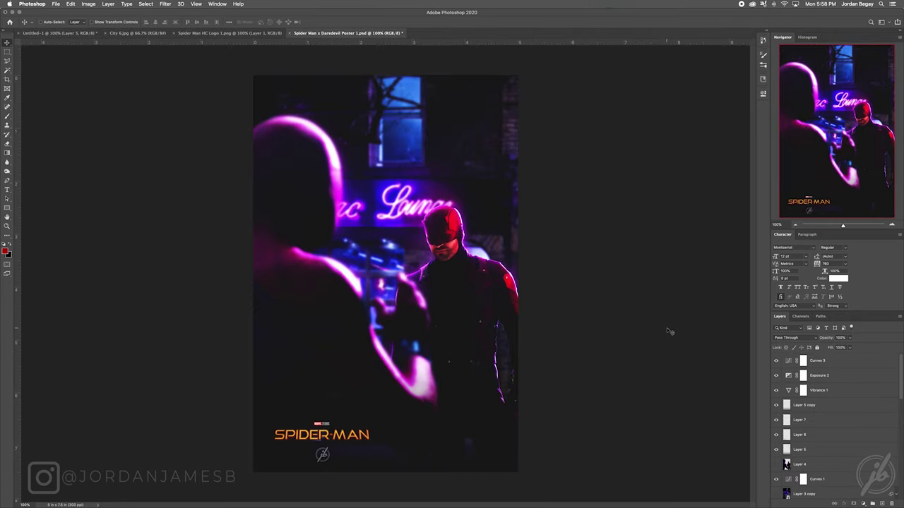
Step: Examine how the layers in the reference poster build the effect, checking Layers 4, 5, 6, 5 copy and the Vibrance 1 adjustment
left_click(776, 465)
scroll(797, 464, "down", 2)
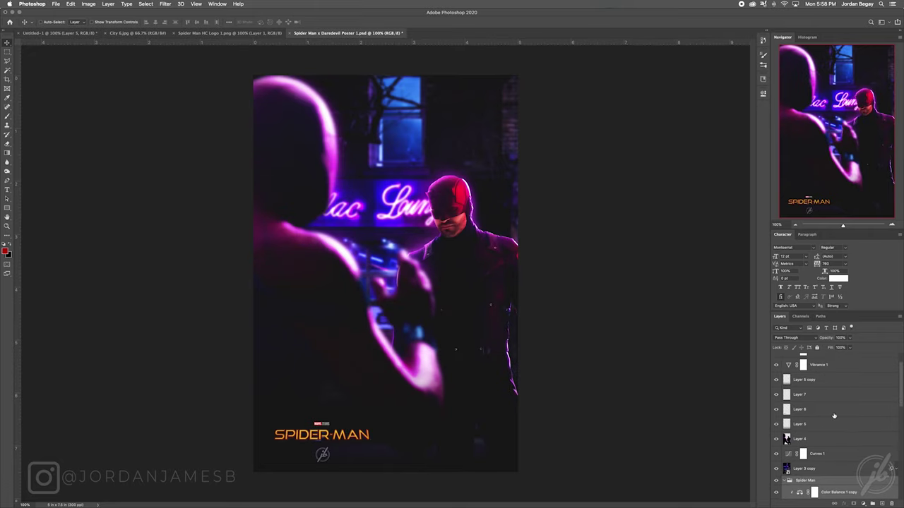
scroll(821, 445, "up", 2)
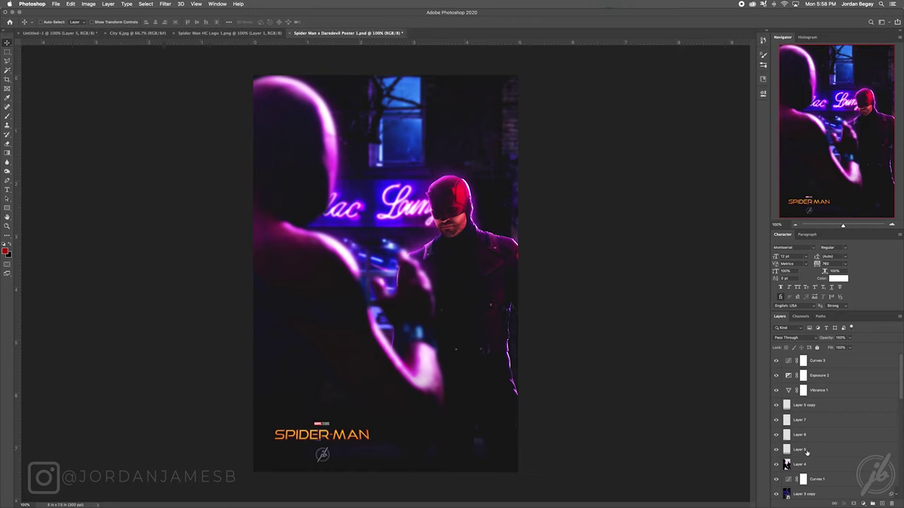
left_click(808, 454)
left_click(776, 450)
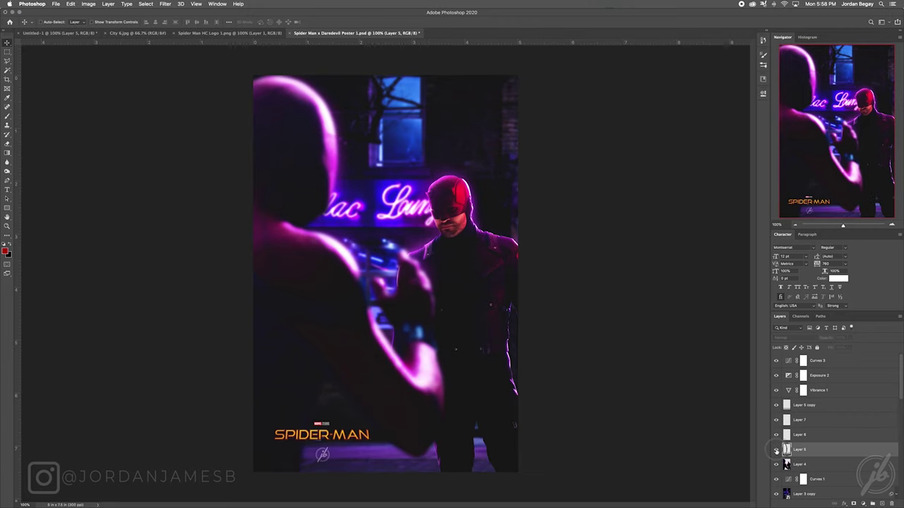
left_click(776, 439)
left_click(776, 436)
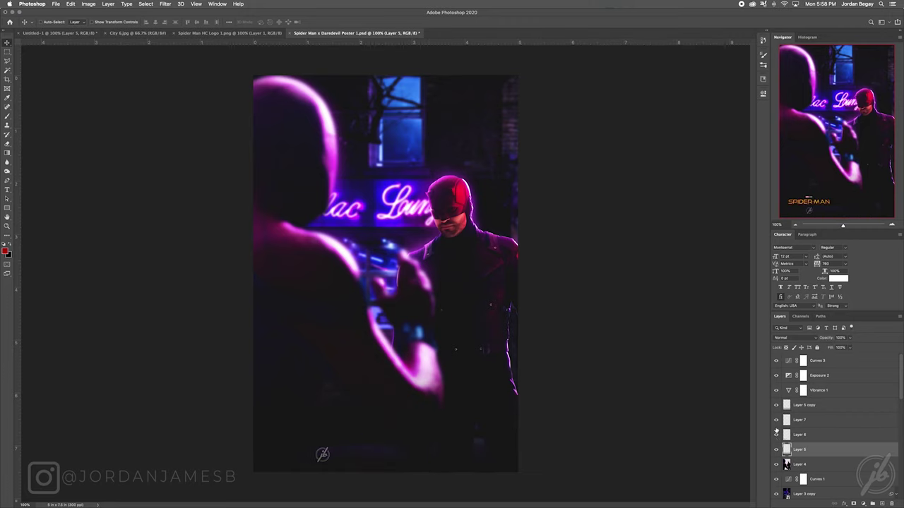
left_click(777, 406)
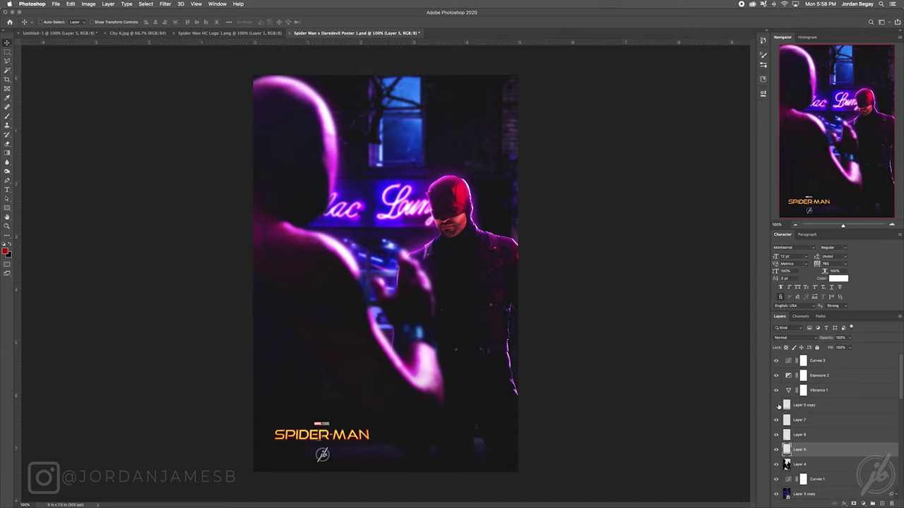
left_click(777, 406)
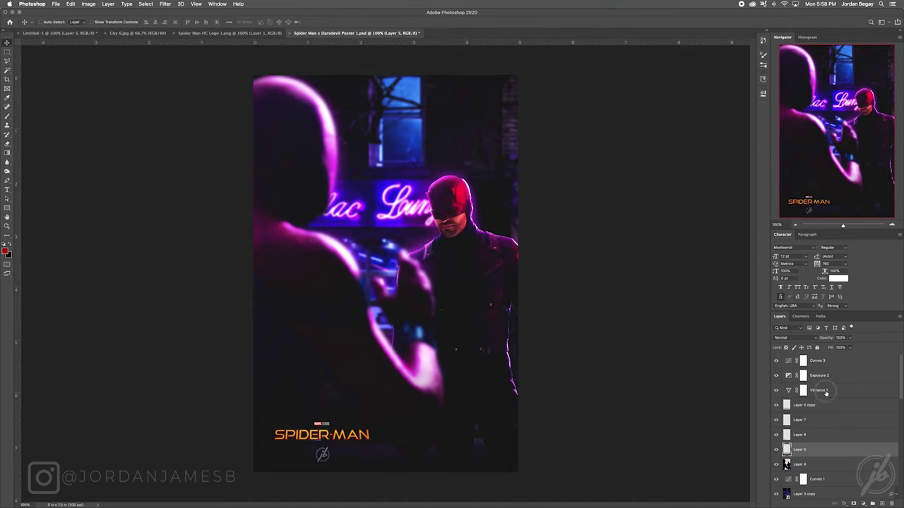
left_click(827, 392)
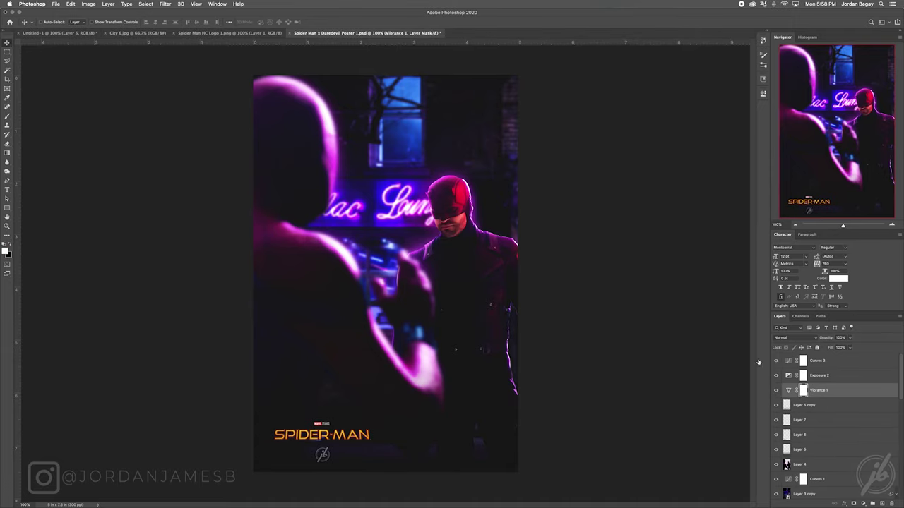
Step: Close the City 6.jpg document, switch back to the Untitled-1 poster and make the Background copy layer visible
left_click(109, 34)
left_click(106, 33)
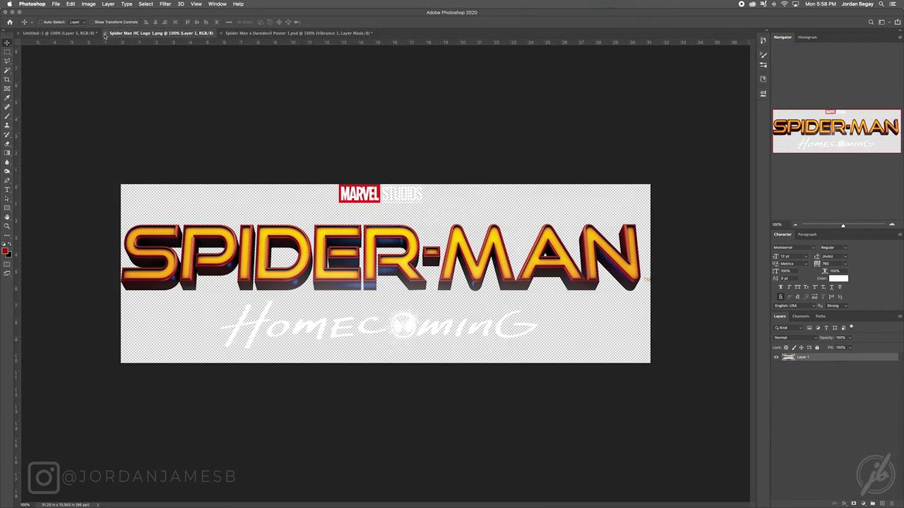
left_click(60, 33)
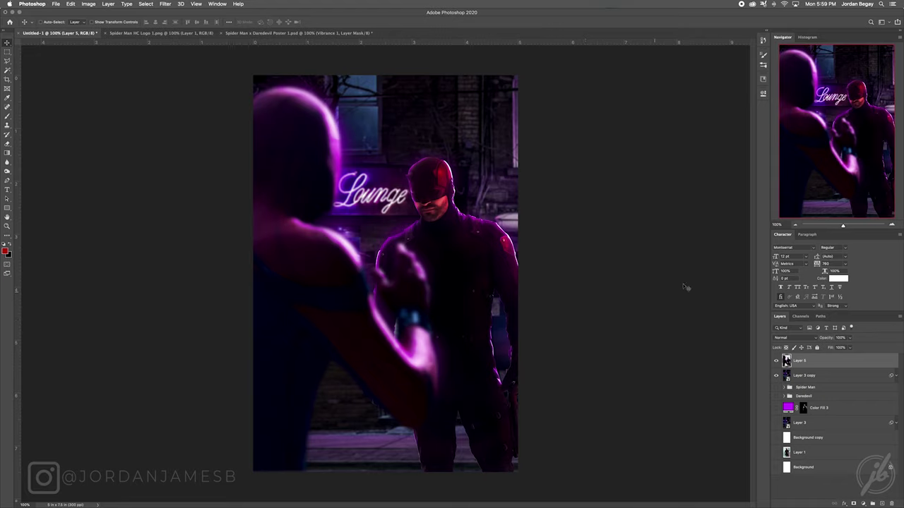
left_click(776, 437)
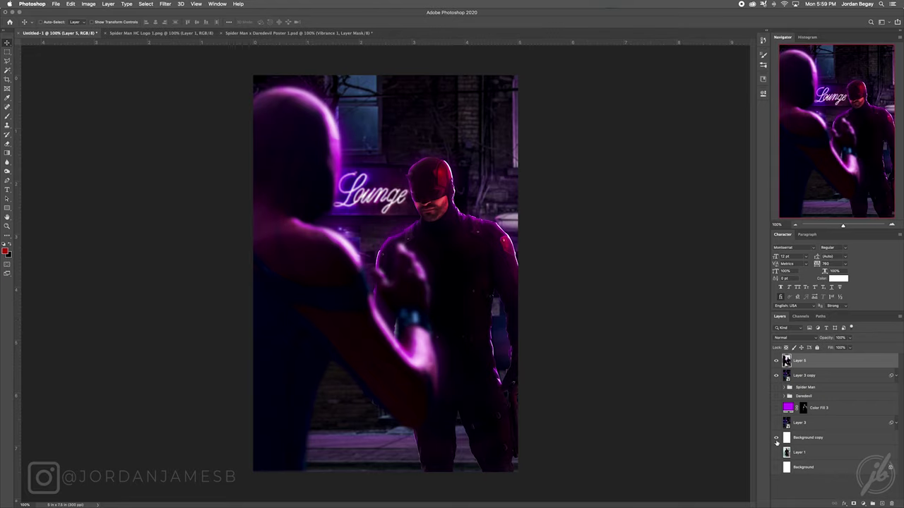
Step: Add a new layer above Layer 5 and draw a black-to-transparent linear gradient upward from the poster's bottom edge, undoing a second gradient pass
left_click(881, 504)
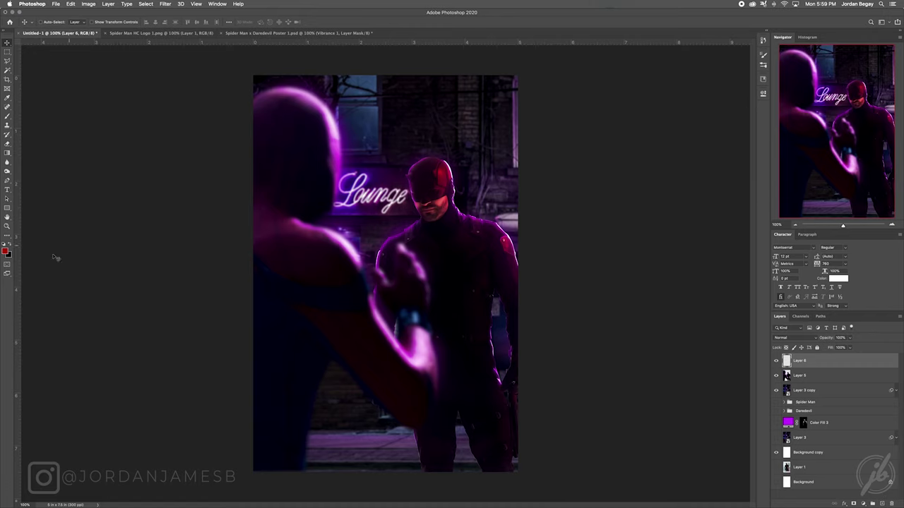
left_click(6, 245)
left_click(8, 154)
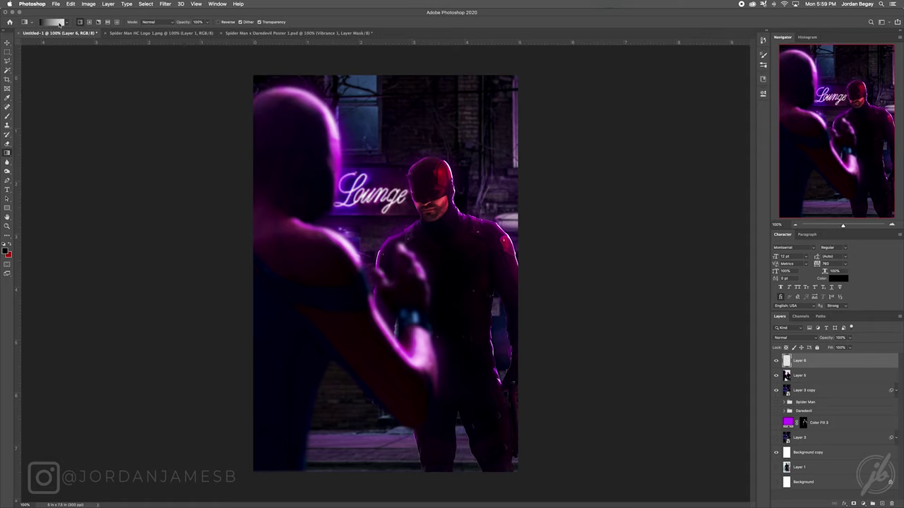
left_click(64, 23)
left_click(67, 23)
left_click(67, 22)
left_click(14, 36)
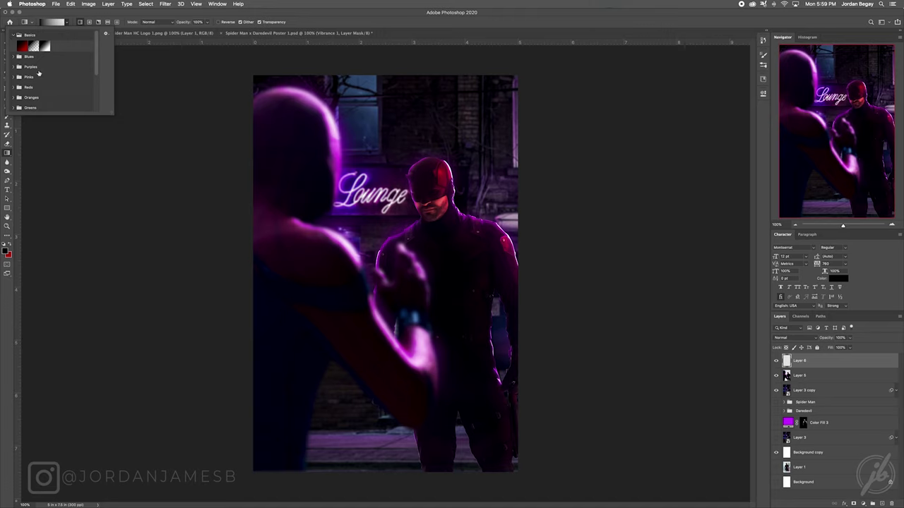
left_click(33, 48)
left_click(65, 23)
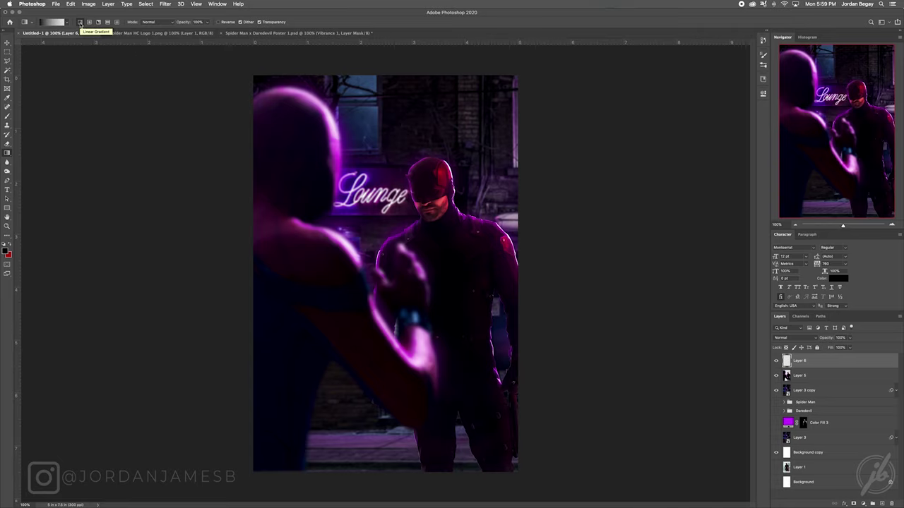
left_click_drag(391, 471, 389, 349)
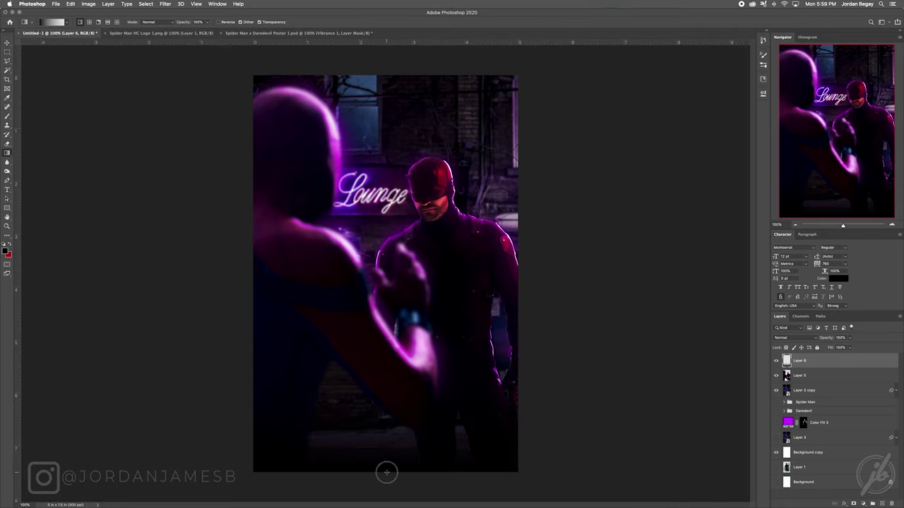
left_click_drag(386, 472, 381, 333)
key("super+z")
Step: Duplicate the gradient on Layer 6 and lower the copy's opacity to about 70%
key("v")
key("super+j")
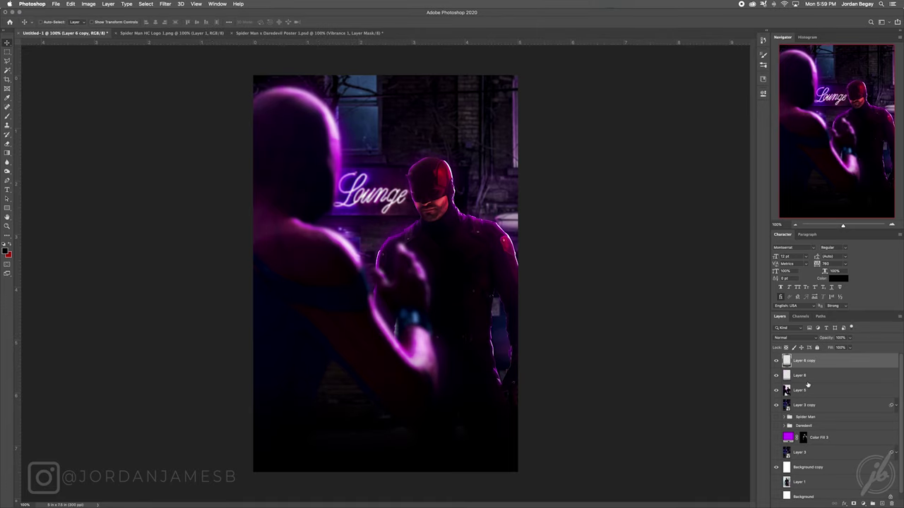
left_click(810, 379)
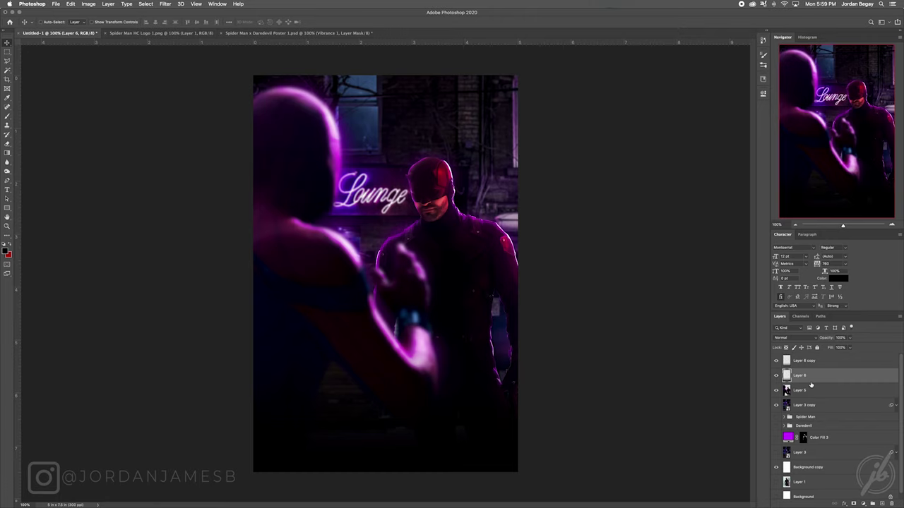
left_click(819, 361)
left_click_drag(835, 340, 824, 340)
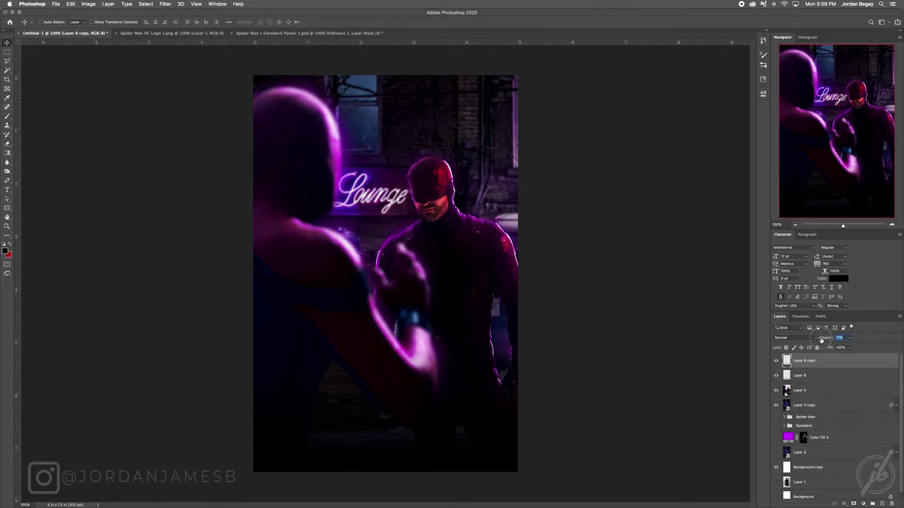
left_click_drag(821, 340, 817, 353)
Step: Add a Vibrance adjustment above Layer 6 copy with vibrance about +17 and saturation about +16
left_click(863, 503)
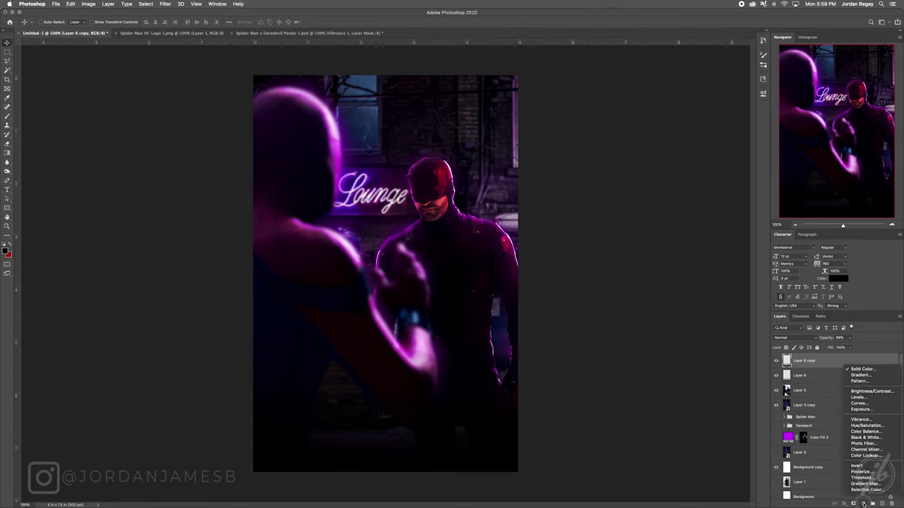
left_click(861, 420)
mouse_move(685, 122)
left_mouse_down()
mouse_move(694, 122)
mouse_move(694, 136)
left_mouse_up()
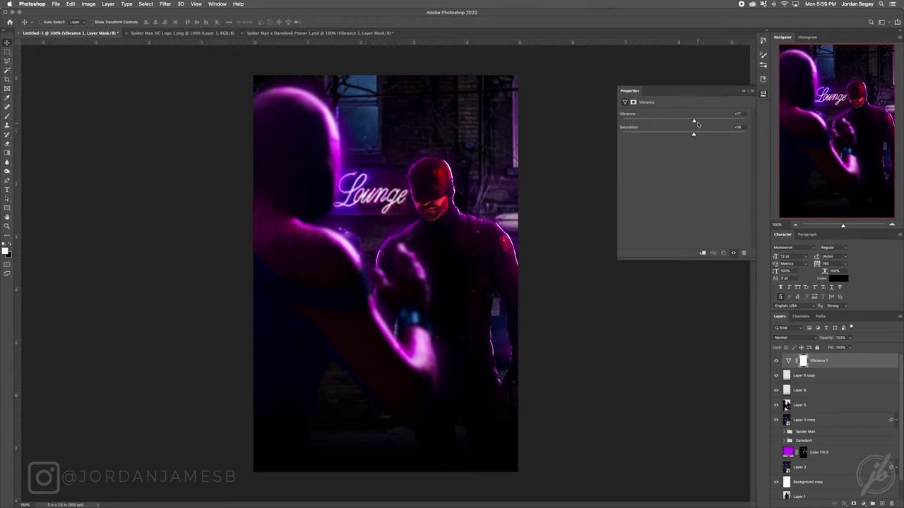
left_click(743, 91)
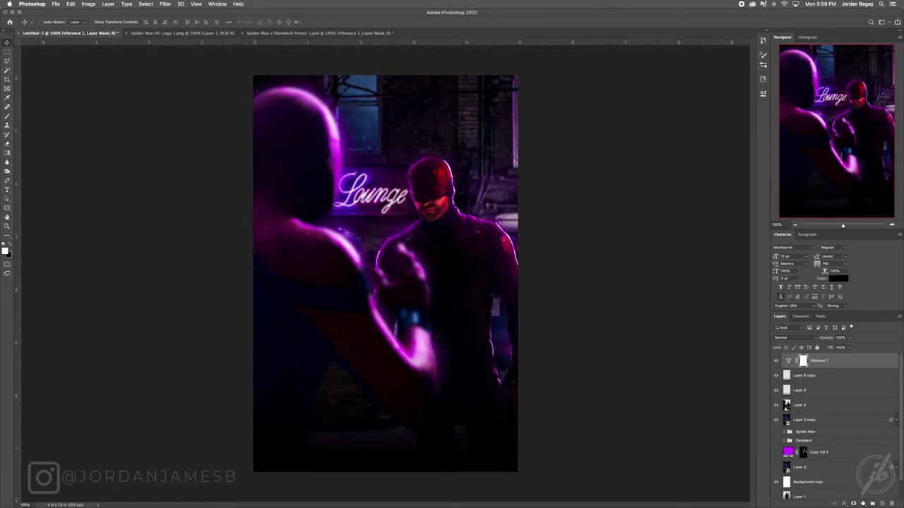
Step: Add an Exposure adjustment above Vibrance 1 with exposure +0.37, a slight offset and a lower gamma correction
left_click(862, 502)
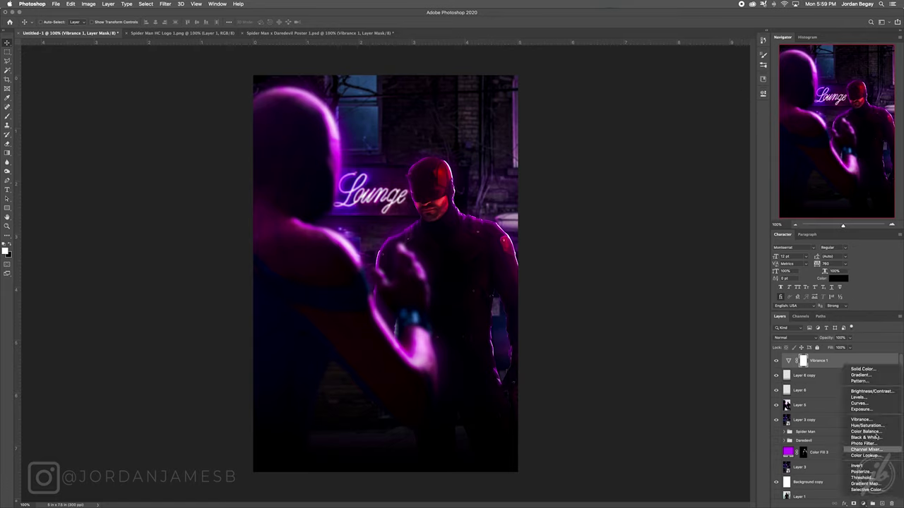
left_click(875, 410)
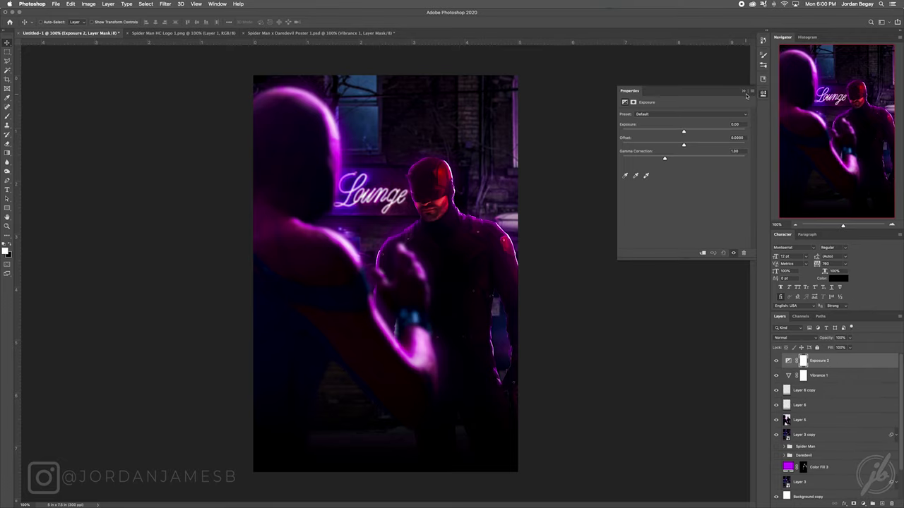
left_click(744, 92)
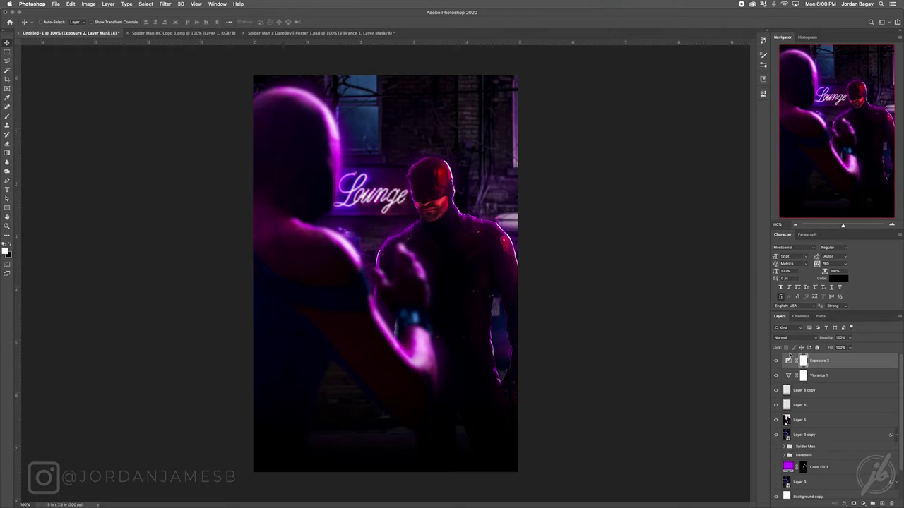
left_click(763, 92)
left_click_drag(684, 161, 687, 132)
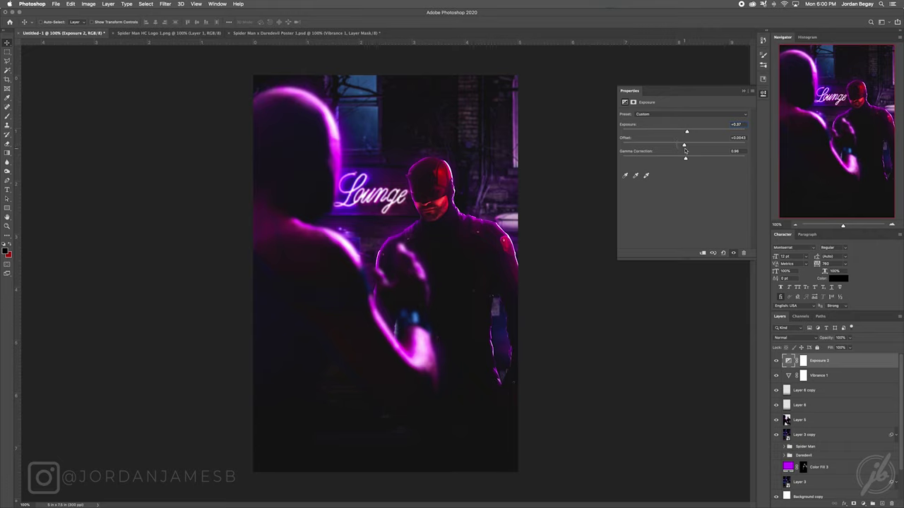
mouse_move(686, 149)
left_mouse_down()
mouse_move(685, 159)
mouse_move(684, 145)
left_mouse_up()
left_click(745, 91)
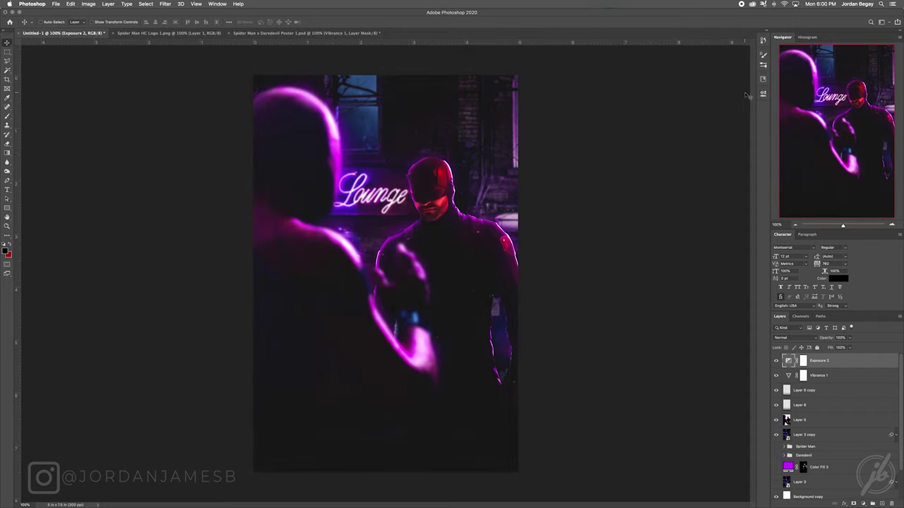
Step: Add a Curves adjustment on top, setting a shadow point, lowering the midtones slightly and lifting the highlights a little
left_click(863, 504)
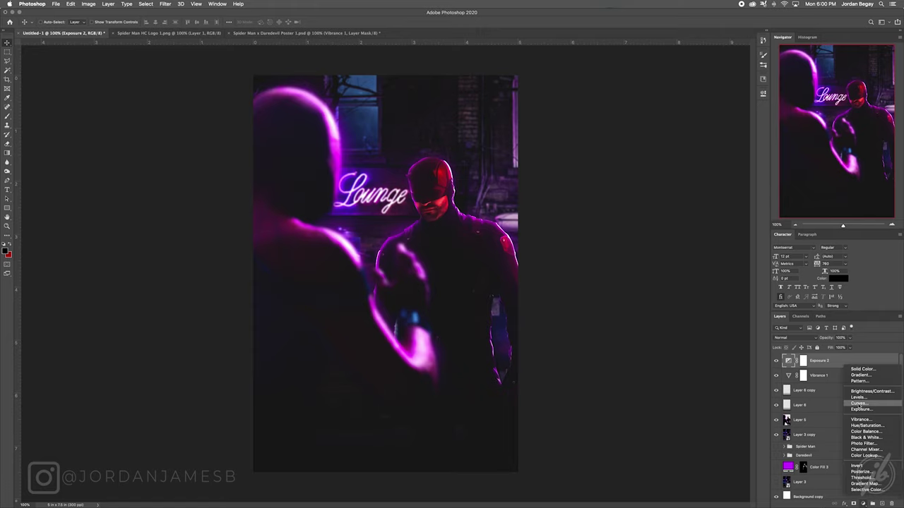
left_click(856, 405)
left_click_drag(646, 220, 645, 217)
left_click_drag(686, 177, 688, 180)
left_click_drag(723, 144, 723, 141)
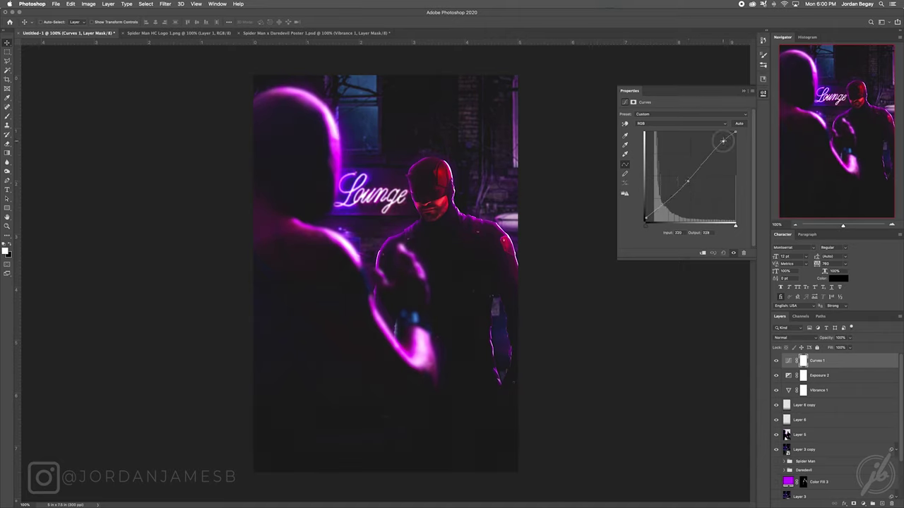
left_click(688, 181)
left_click_drag(723, 141, 722, 142)
left_click(743, 90)
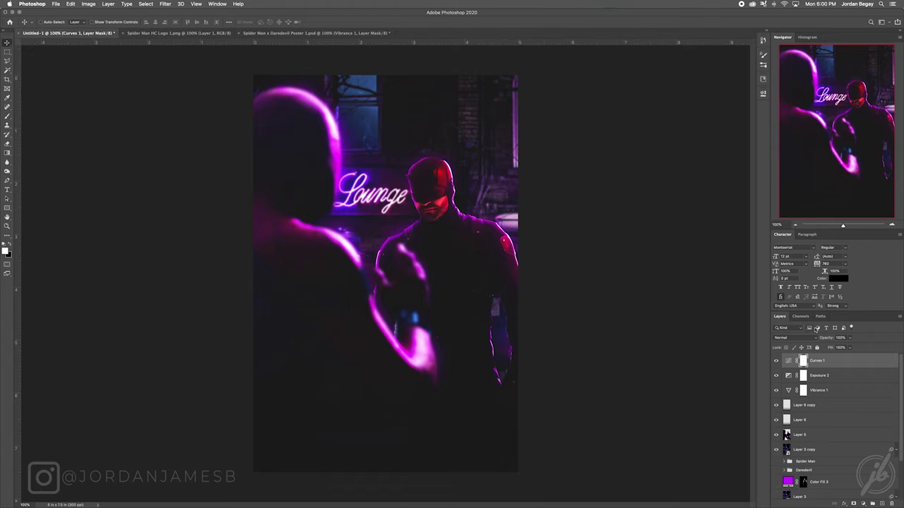
Step: Add a Vibrance adjustment clipped to Layer 5, the merged characters, and reduce its saturation to about -27
left_click(816, 439)
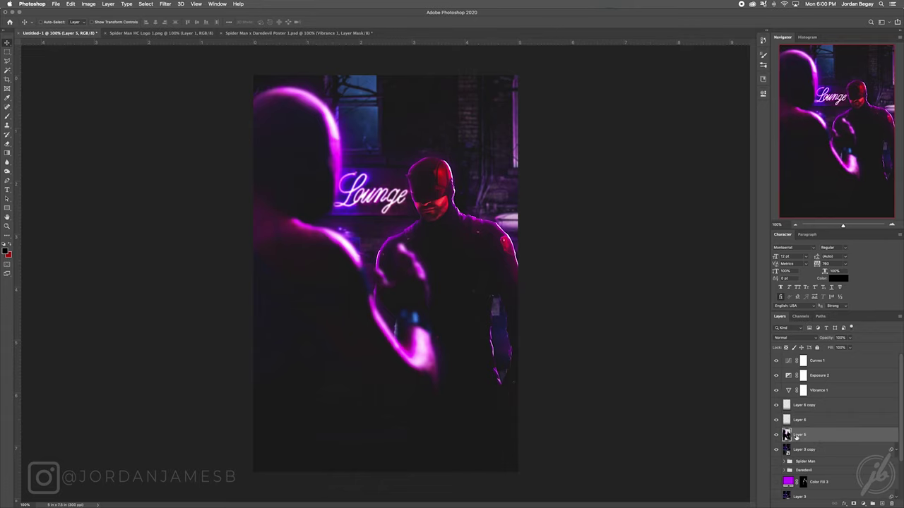
left_click(863, 503)
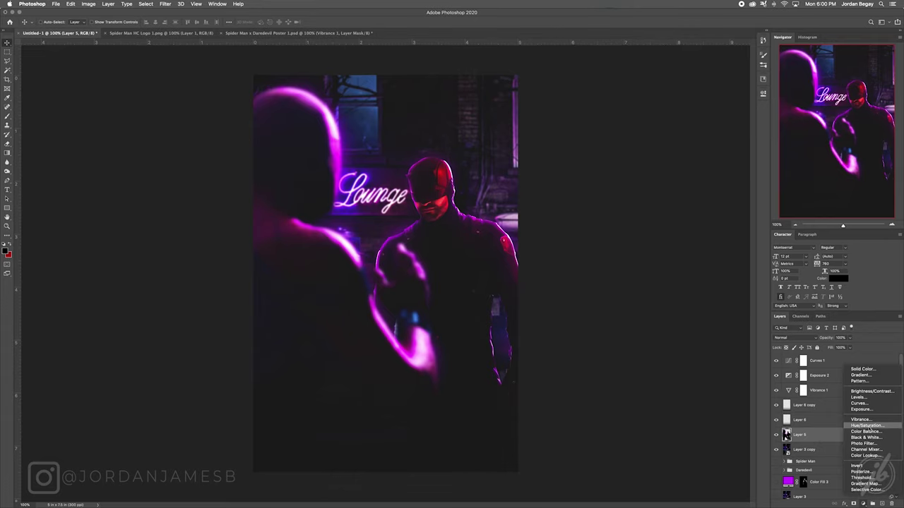
left_click(861, 420)
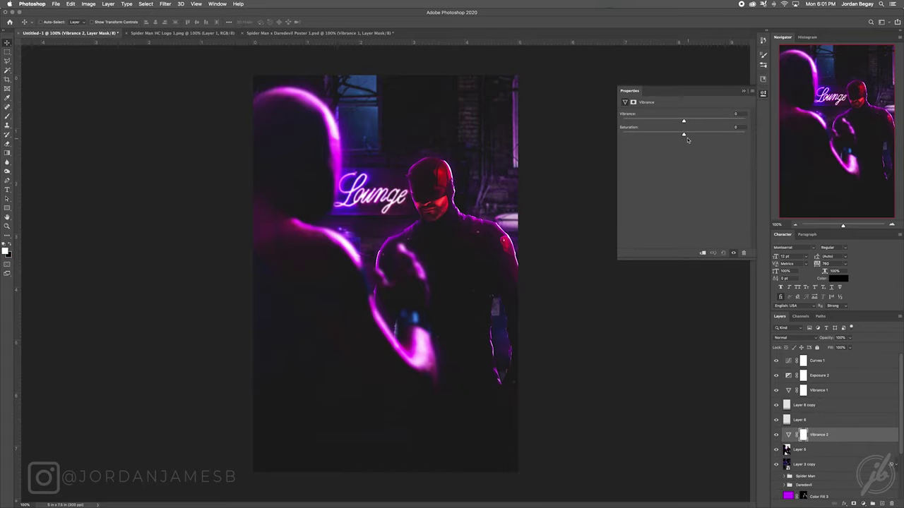
left_click_drag(684, 134, 655, 134)
left_click(703, 253)
mouse_move(656, 136)
left_mouse_down()
mouse_move(642, 136)
mouse_move(668, 135)
left_mouse_up()
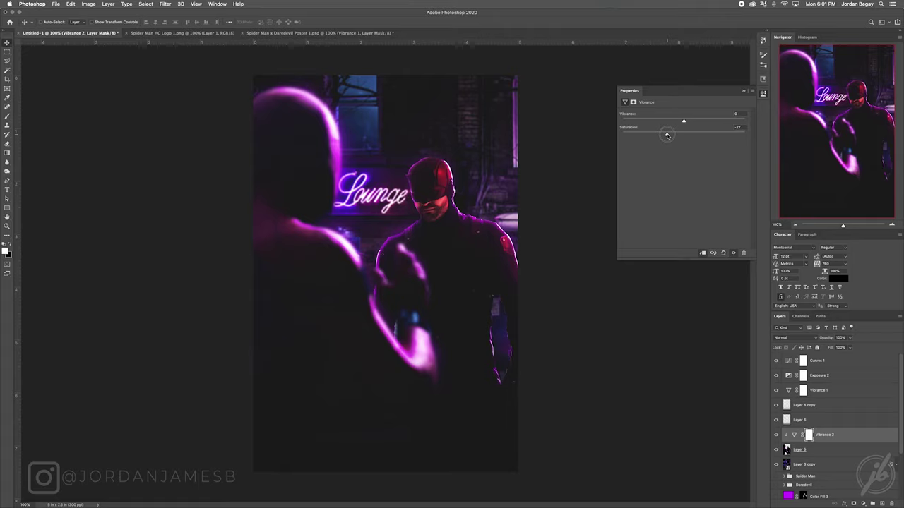
left_click(743, 91)
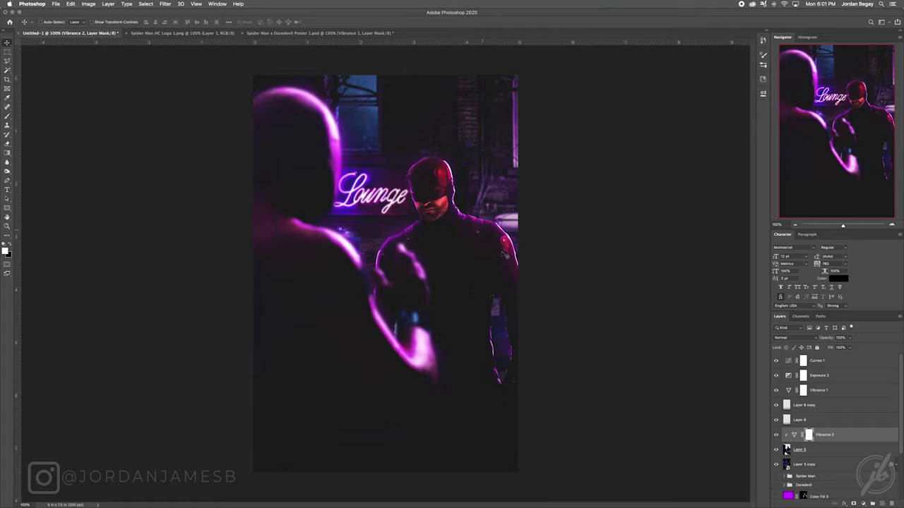
Step: Invert the Vibrance 2 mask to black, then paint white at increased brush flow over Daredevil's face, mask and shoulder
key("super+i")
key("b")
mouse_move(426, 197)
left_mouse_down()
mouse_move(434, 208)
mouse_move(443, 179)
left_mouse_up()
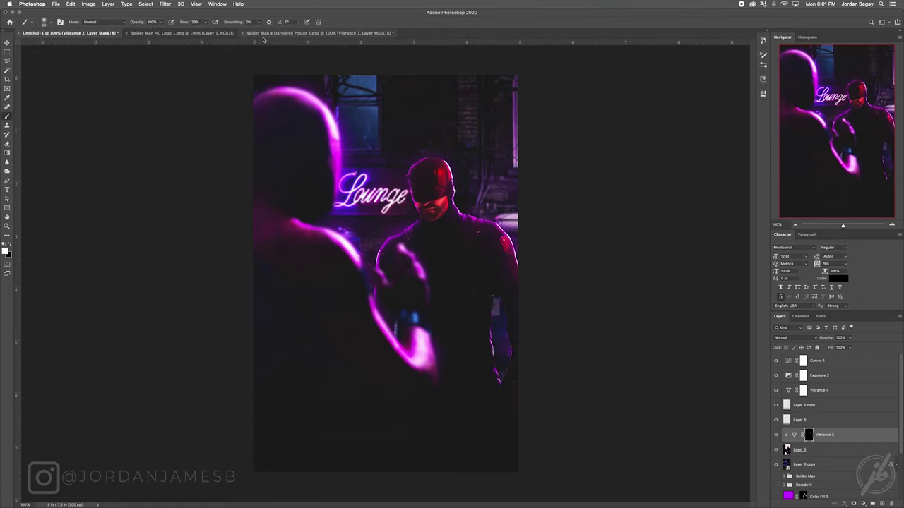
left_click_drag(182, 22, 199, 22)
mouse_move(445, 208)
left_mouse_down()
mouse_move(421, 206)
mouse_move(440, 189)
mouse_move(440, 211)
mouse_move(431, 202)
mouse_move(440, 177)
mouse_move(447, 194)
mouse_move(438, 205)
mouse_move(415, 203)
mouse_move(427, 212)
mouse_move(441, 202)
mouse_move(435, 212)
mouse_move(510, 246)
left_mouse_up()
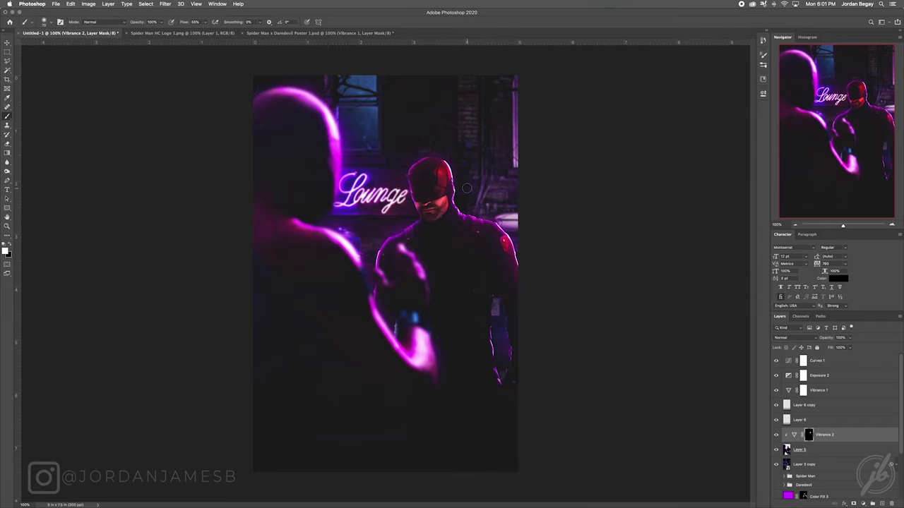
mouse_move(467, 188)
left_mouse_down()
mouse_move(439, 172)
mouse_move(432, 192)
left_mouse_up()
key("v")
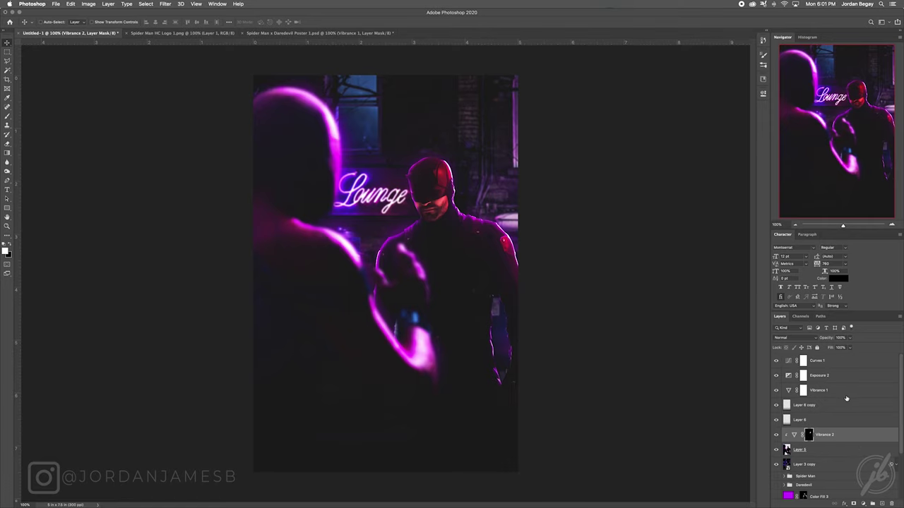
Step: Copy the Spider-Man Homecoming logo into the poster just above Layer 6 and scale it to about 3.8 inches wide
left_click(845, 361)
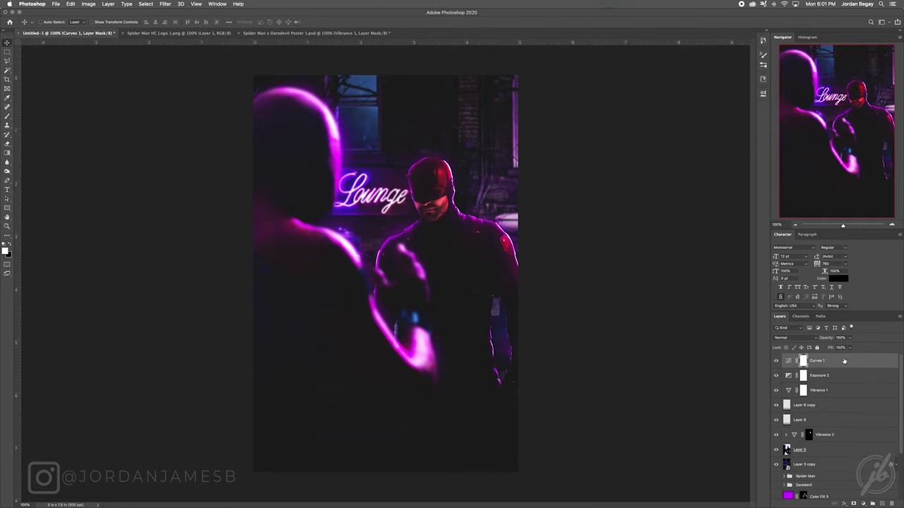
left_click(827, 422)
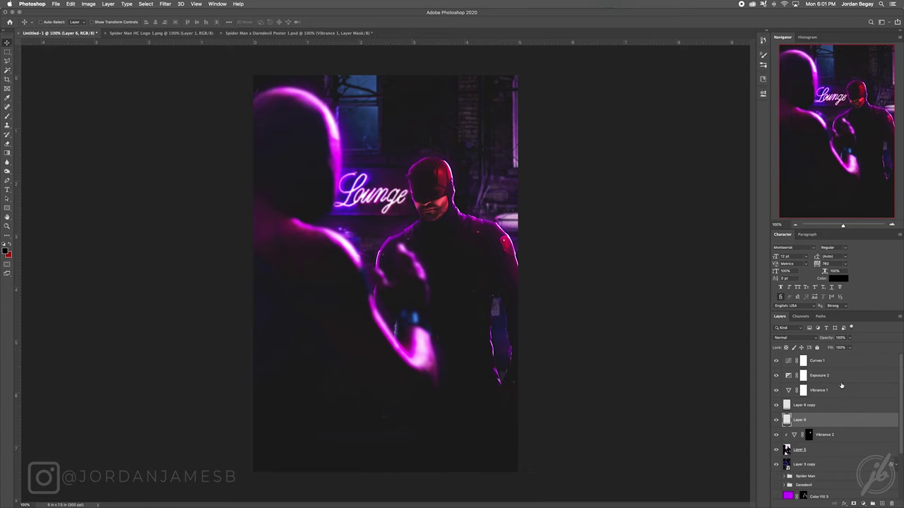
left_click(192, 33)
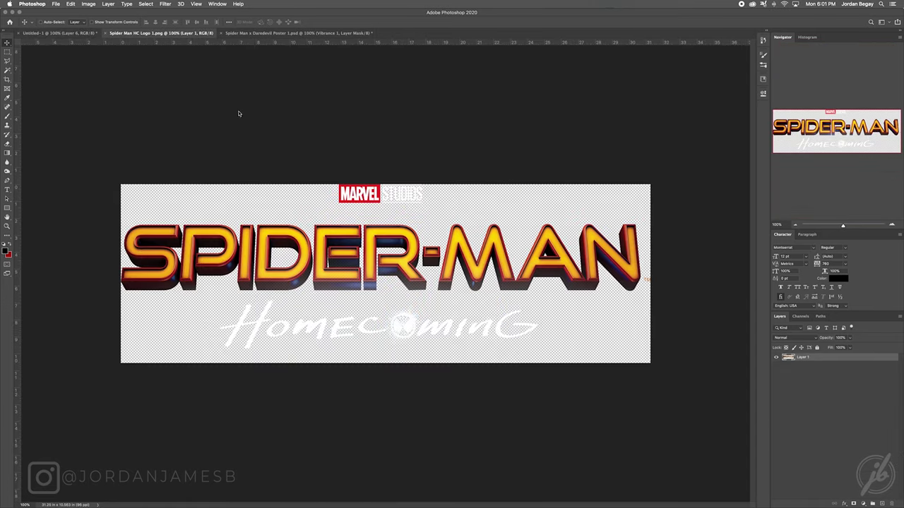
left_click_drag(301, 231, 419, 331)
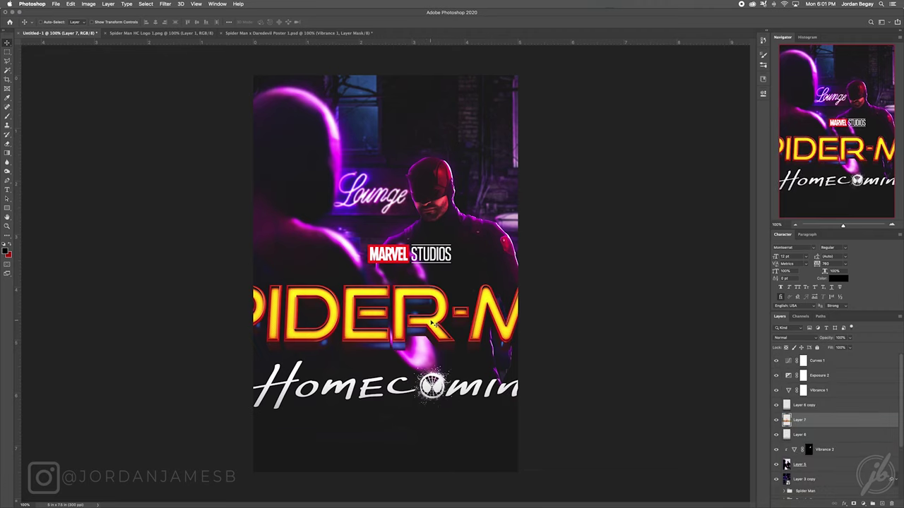
key("ctrl+t")
left_click_drag(414, 245, 418, 295)
key("Return")
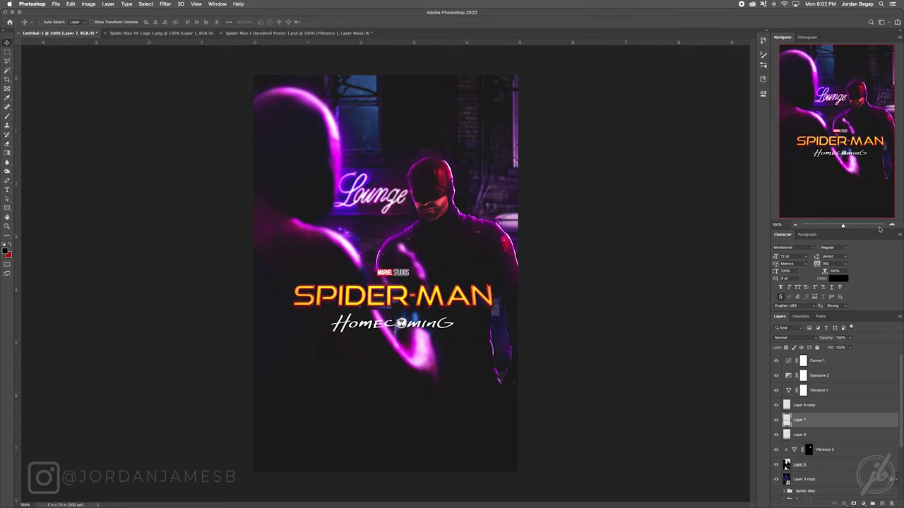
Step: Lasso the Homecoming lettering beneath the Spider-Man title on Layer 7, delete it and clear the selection
scroll(385, 362, "up", 3)
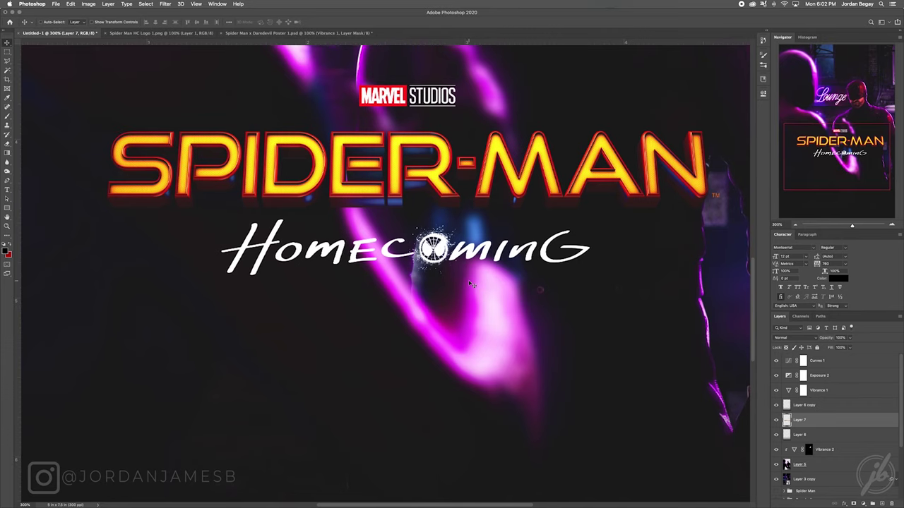
key("l")
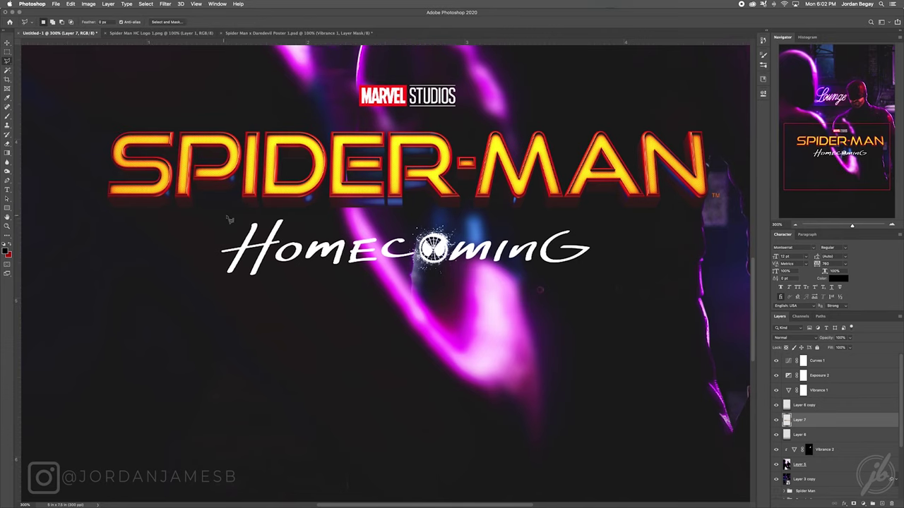
mouse_move(230, 216)
left_mouse_down()
mouse_move(604, 221)
mouse_move(638, 244)
mouse_move(637, 280)
mouse_move(391, 304)
mouse_move(261, 306)
mouse_move(192, 289)
mouse_move(202, 250)
mouse_move(227, 215)
left_mouse_up()
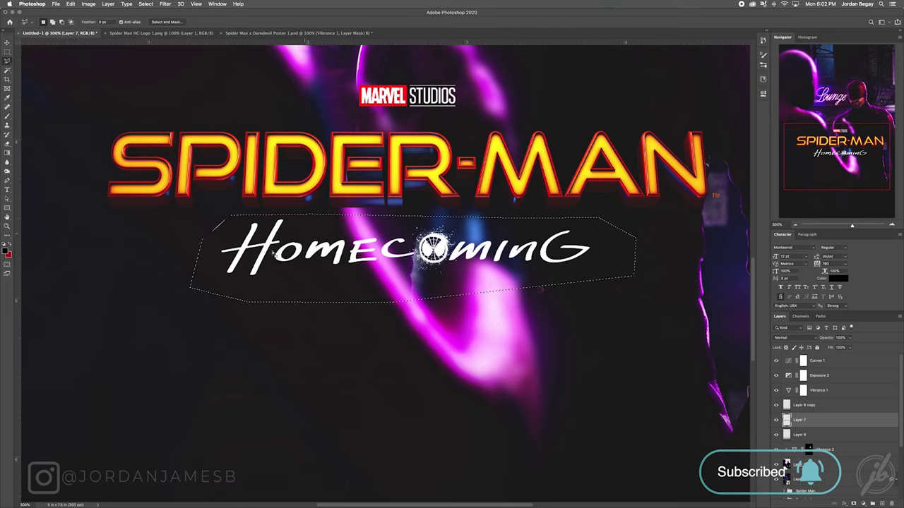
key("Delete")
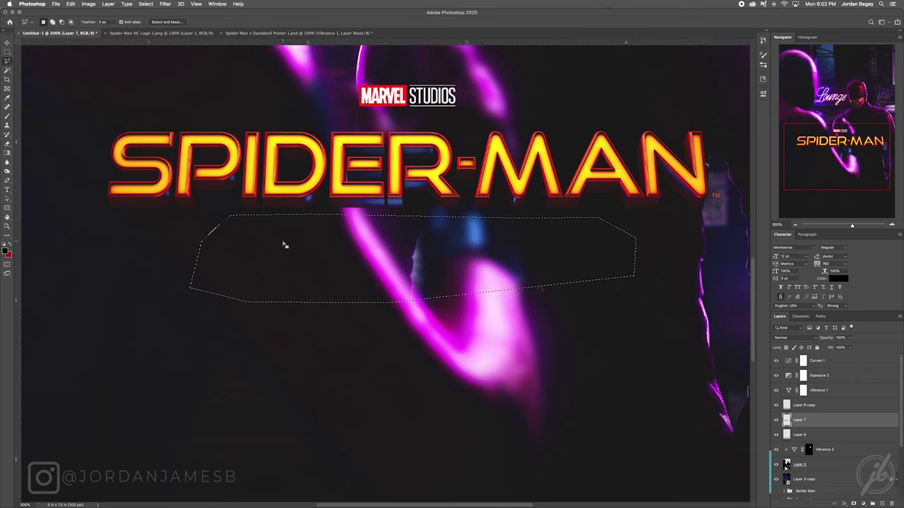
key("super+d")
key("v")
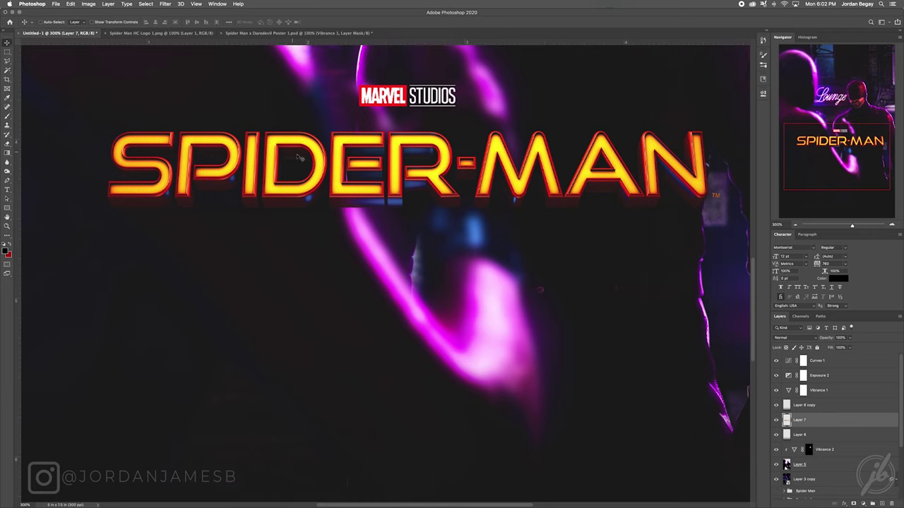
Step: Move the Spider-Man logo to the poster's lower-left area and scale it down to about 1.8 inches wide
left_click_drag(369, 174, 349, 211)
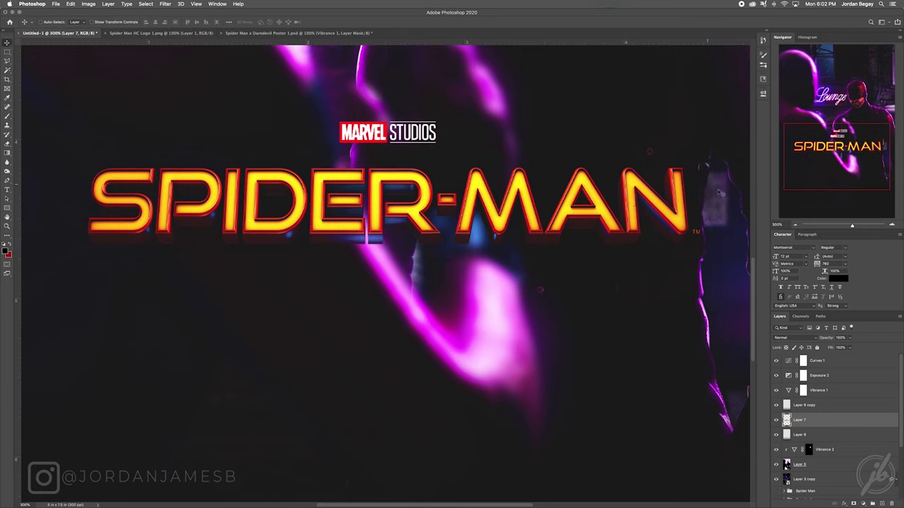
left_click(792, 224)
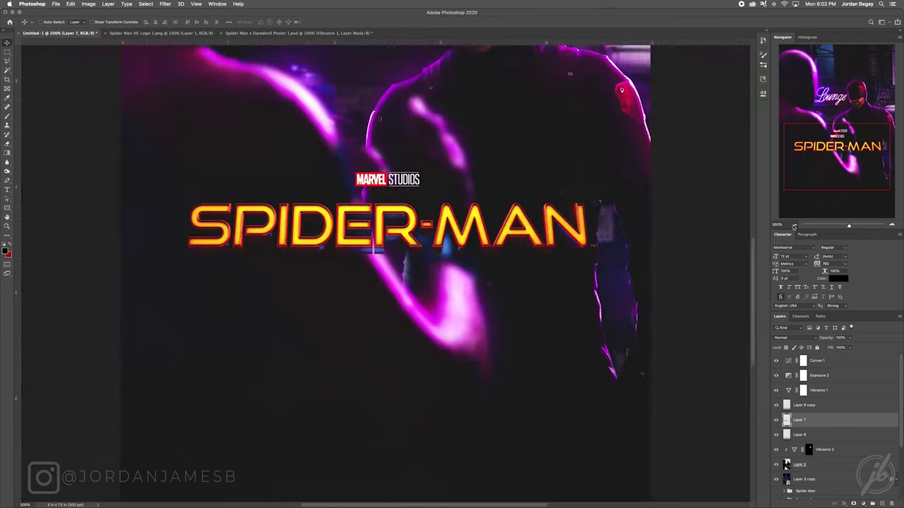
left_click_drag(388, 299, 331, 412)
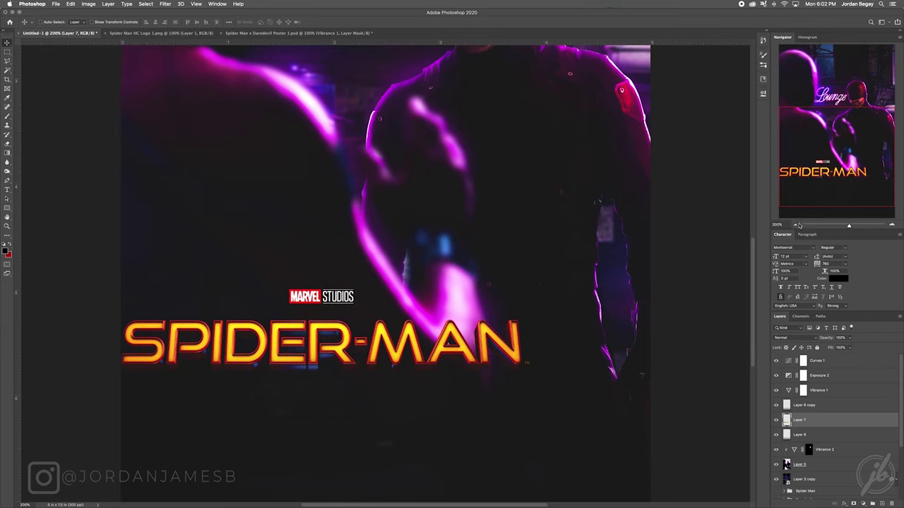
left_click(793, 224)
key("super+t")
left_click_drag(355, 341, 353, 421)
key("Return")
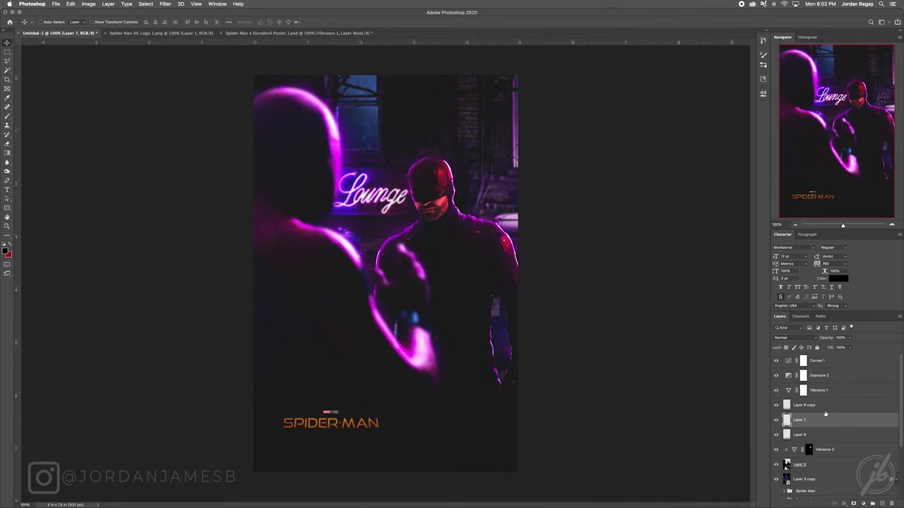
Step: Shift the Layer 6 copy gradient down slightly and toggle its visibility to compare its effect on the logo
left_click(830, 405)
left_click_drag(452, 459, 449, 486)
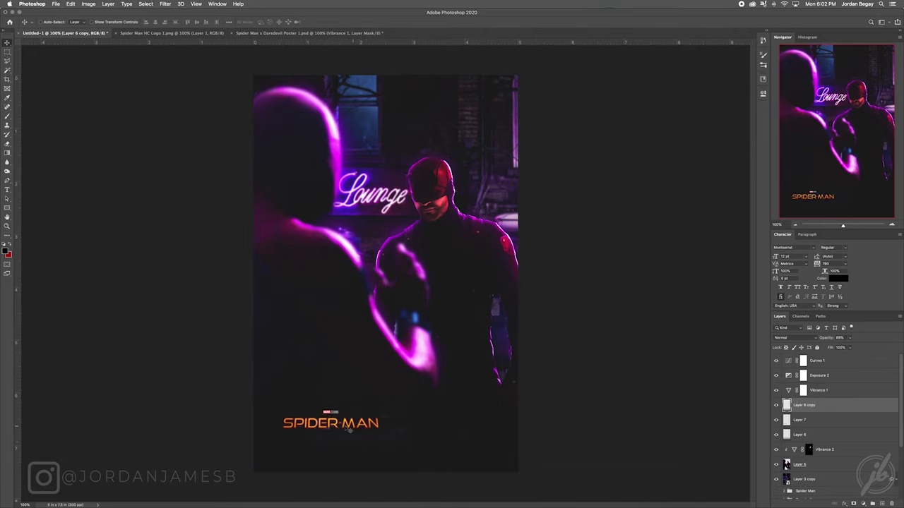
left_click(776, 406)
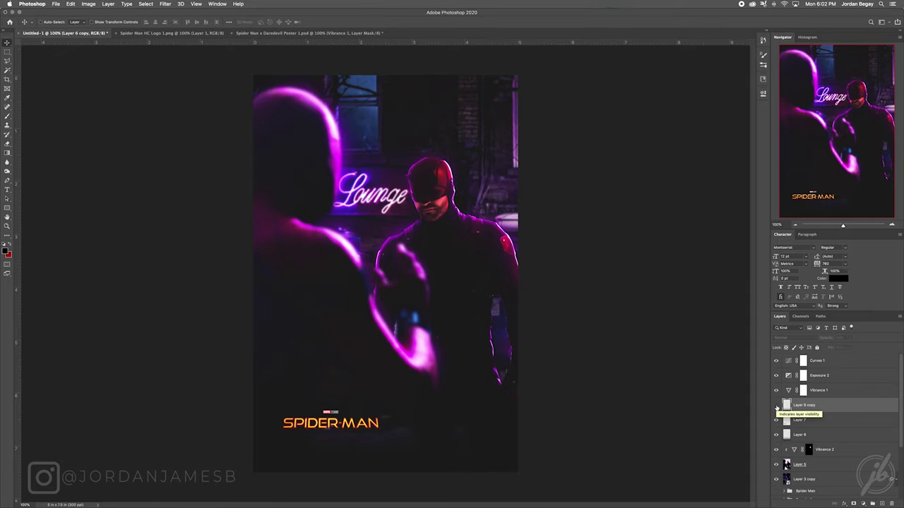
left_click(777, 406)
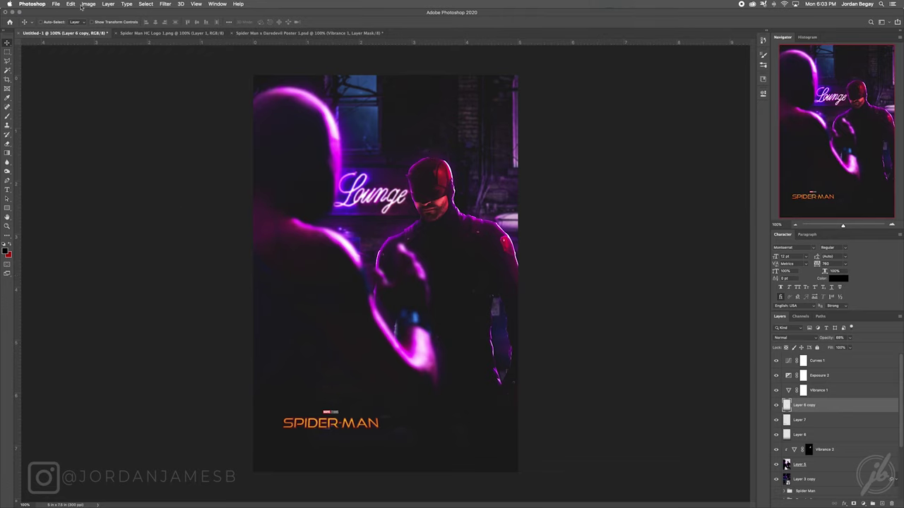
Step: Open the recent file Daredevil 10.jpg to review the original photo, and return to the Untitled-1 poster
left_click(55, 4)
mouse_move(80, 40)
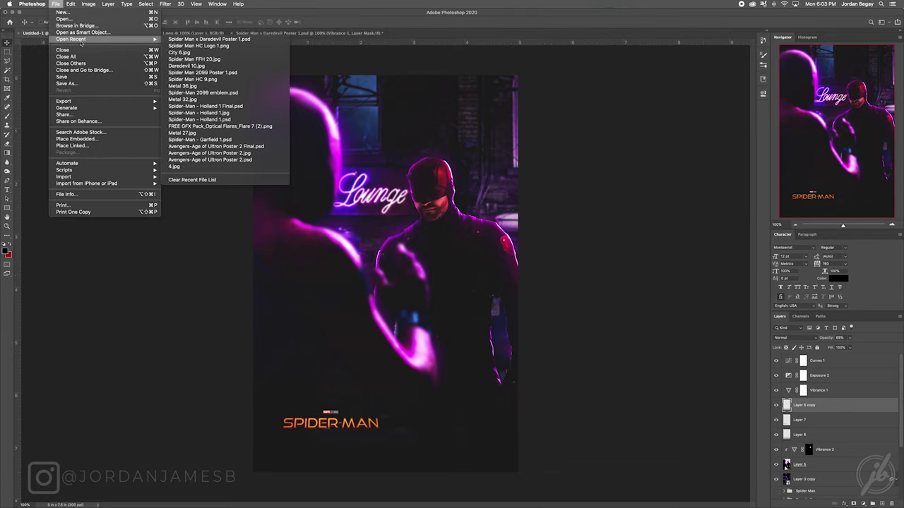
left_click(243, 66)
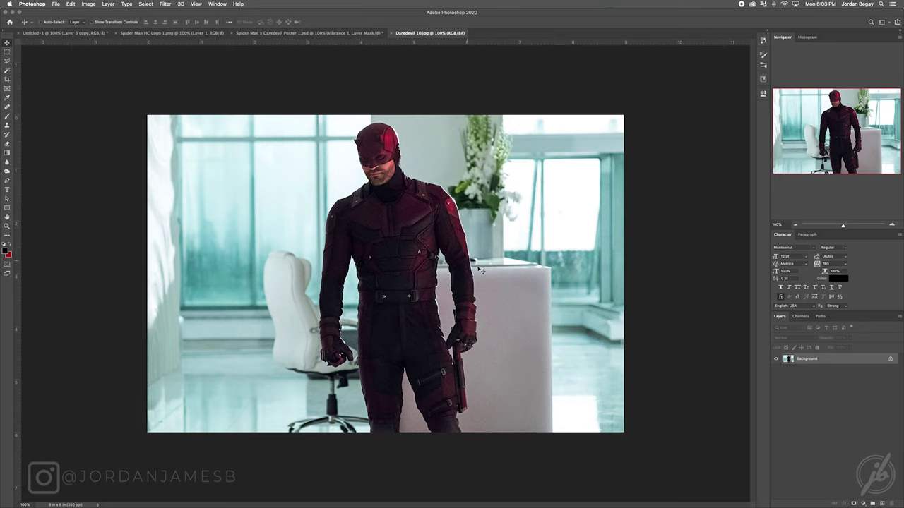
left_click(64, 33)
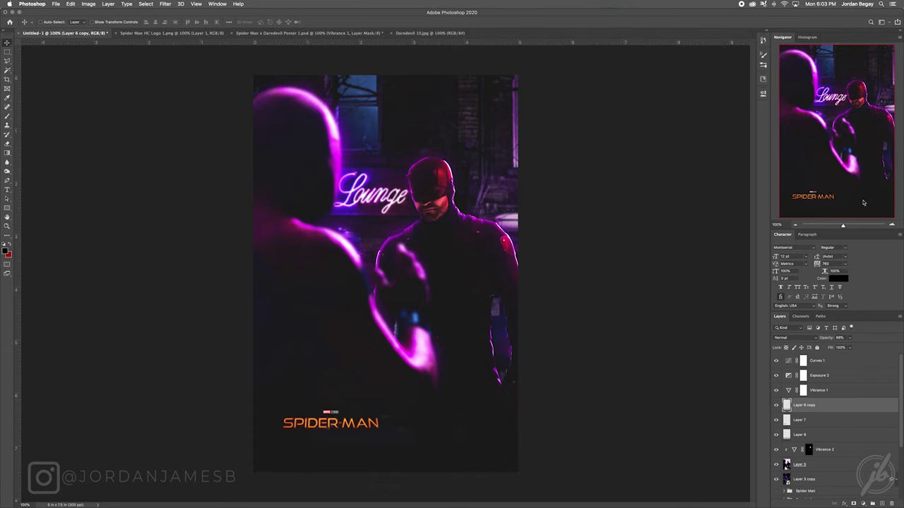
Step: Examine Daredevil's rim lighting, the blurred Spider-Man figure and the Lounge sign at 300%, and return to the full poster view
left_click(891, 225)
left_click(892, 225)
left_click_drag(868, 130, 868, 125)
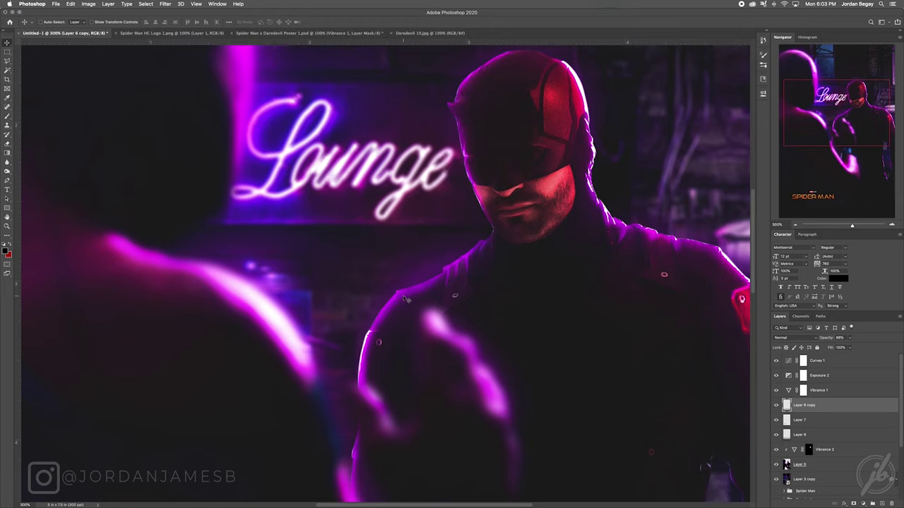
left_click_drag(866, 135, 881, 158)
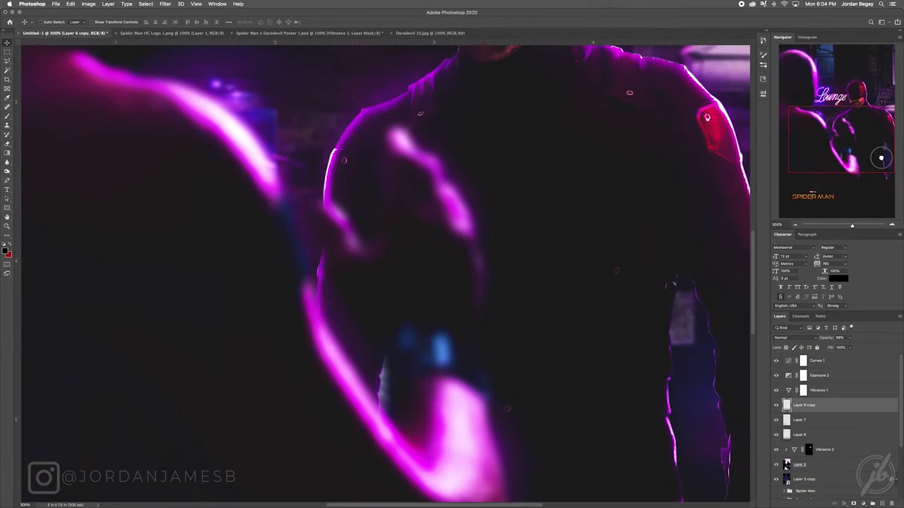
left_click_drag(881, 158, 832, 90)
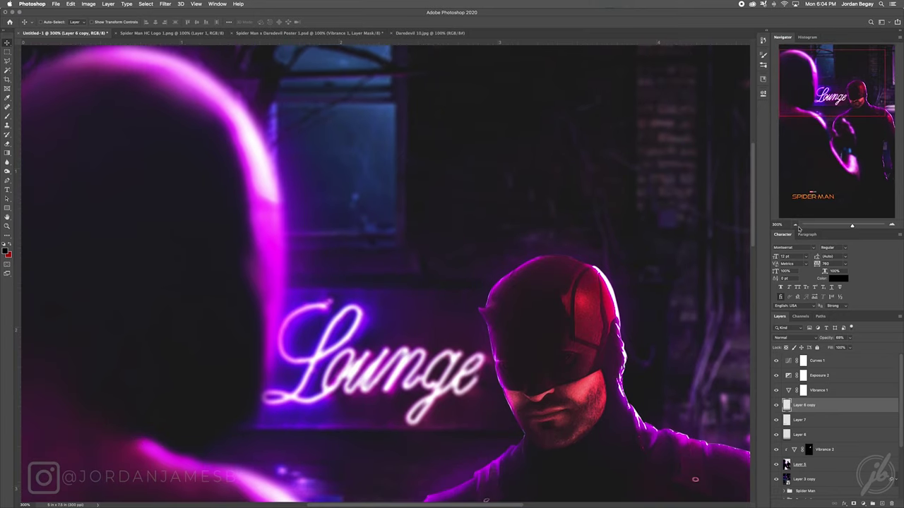
left_click(797, 226)
left_click(796, 226)
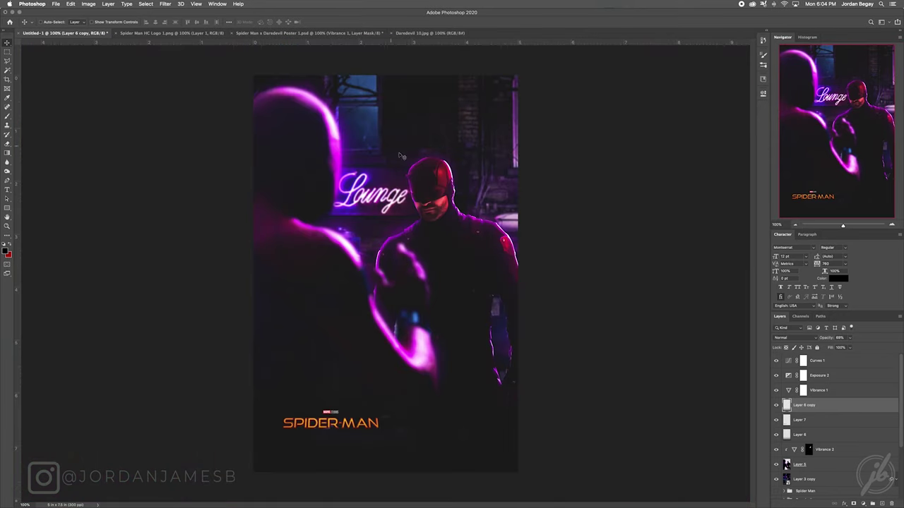